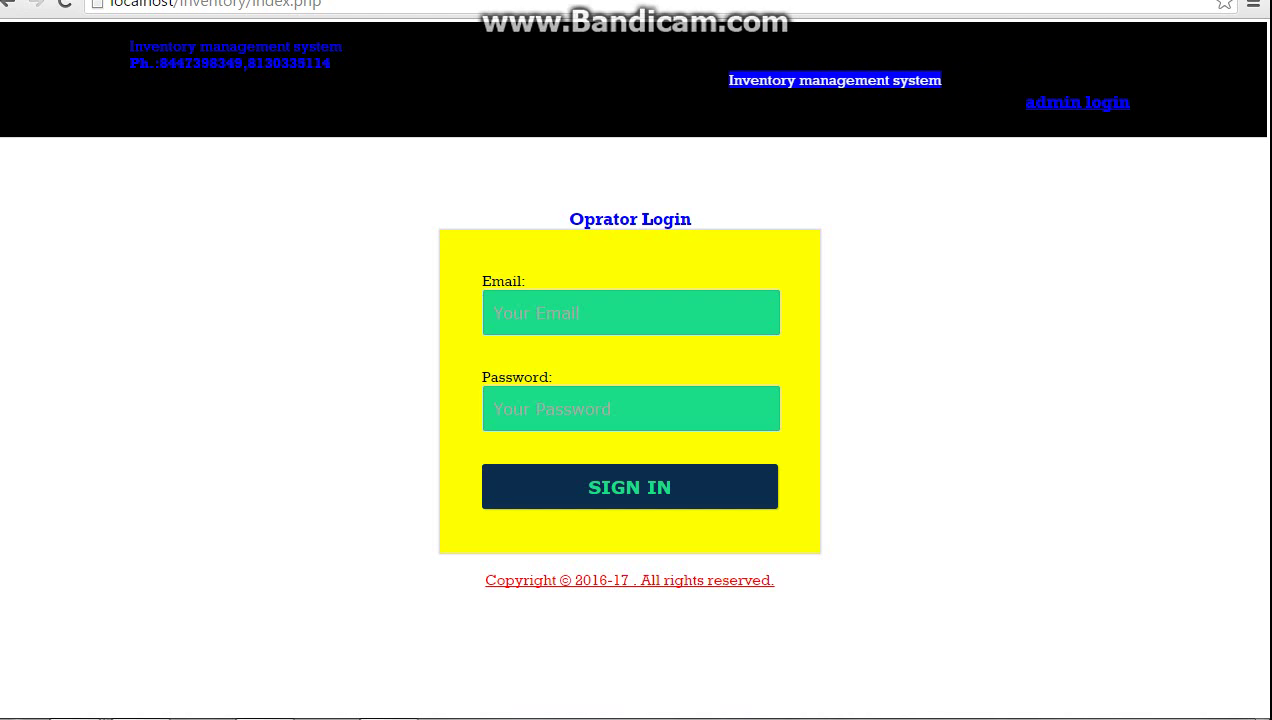
# Sign in as administrator with the saved admin email and the admin password
pyautogui.click(1077, 102)
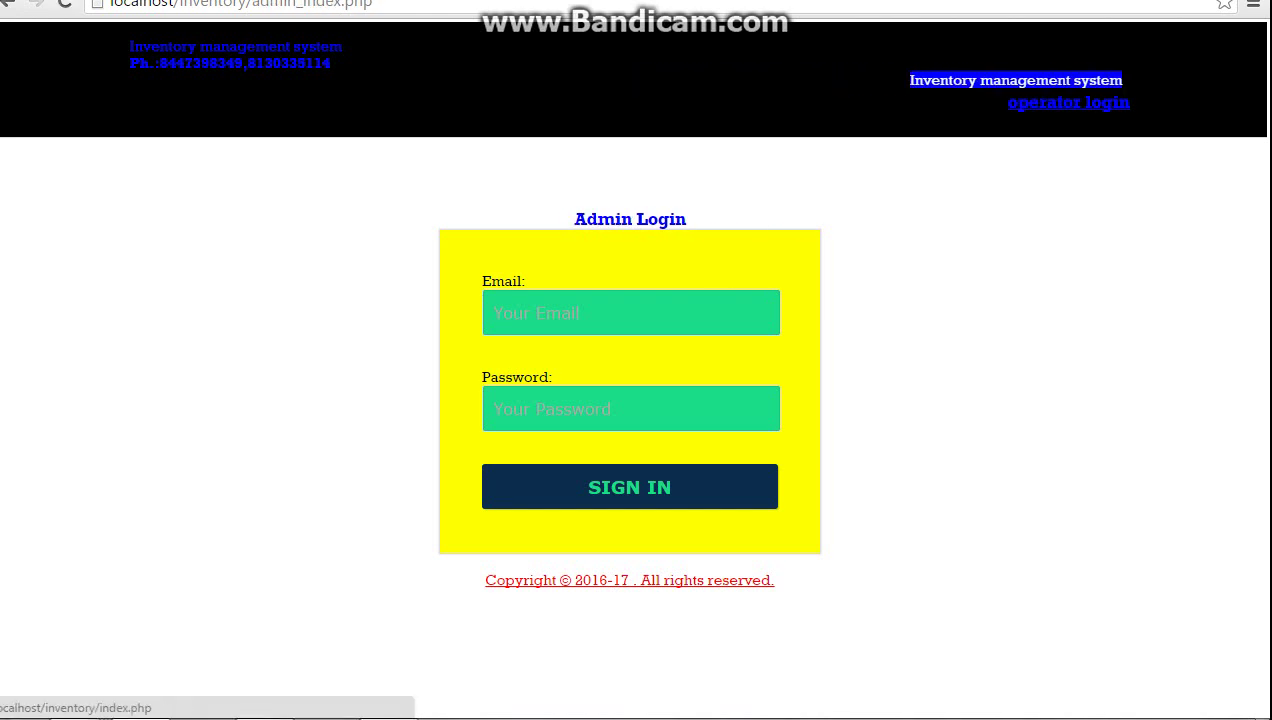
pyautogui.click(630, 313)
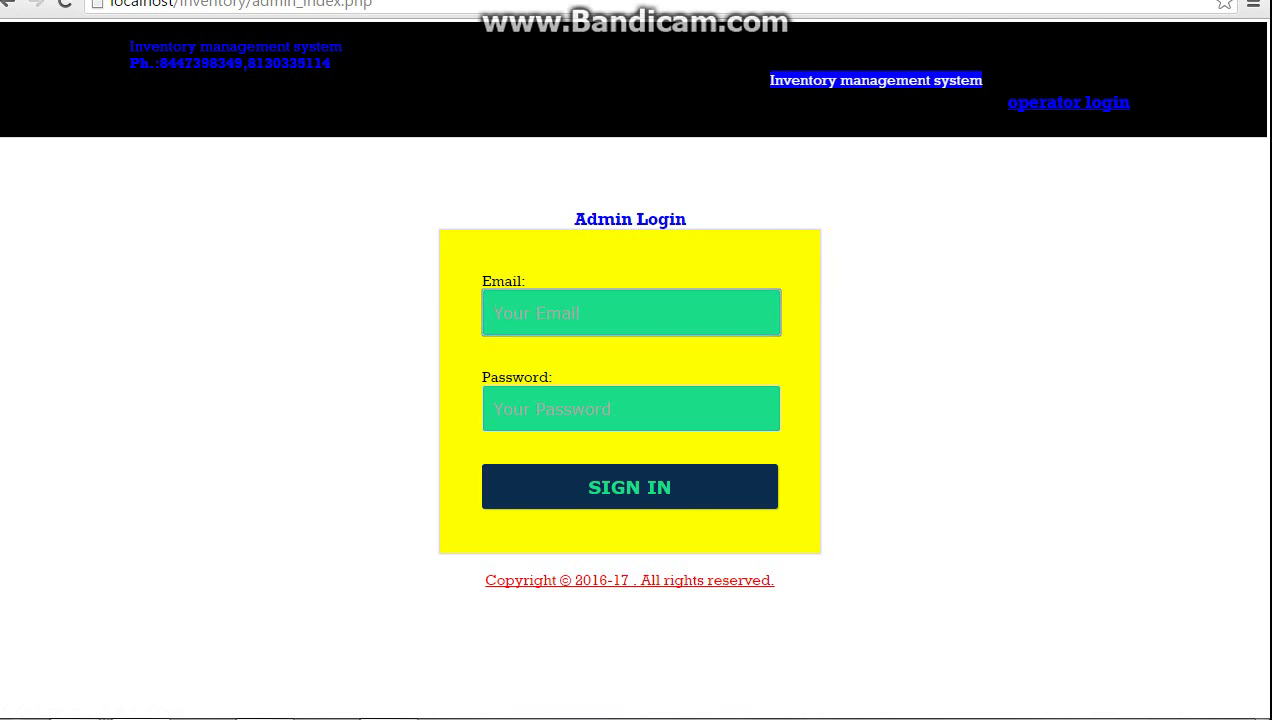
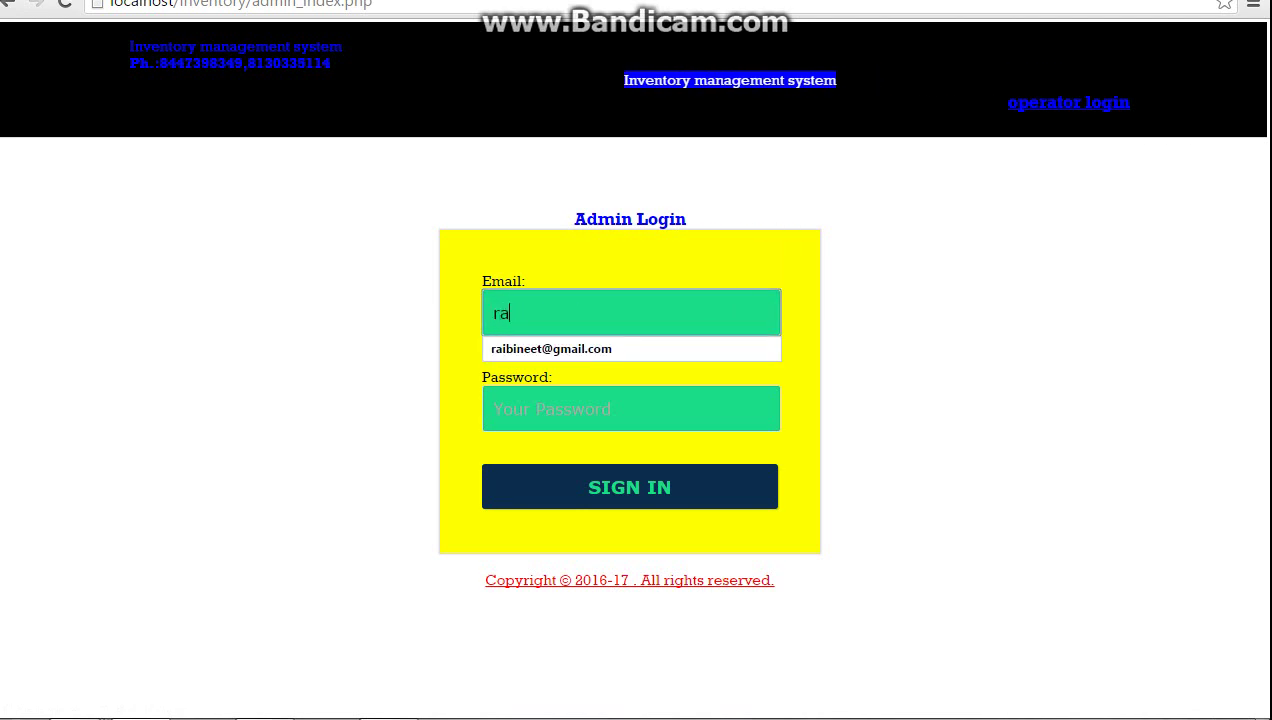
pyautogui.press('Down')
pyautogui.press('Return')
pyautogui.press('Tab')
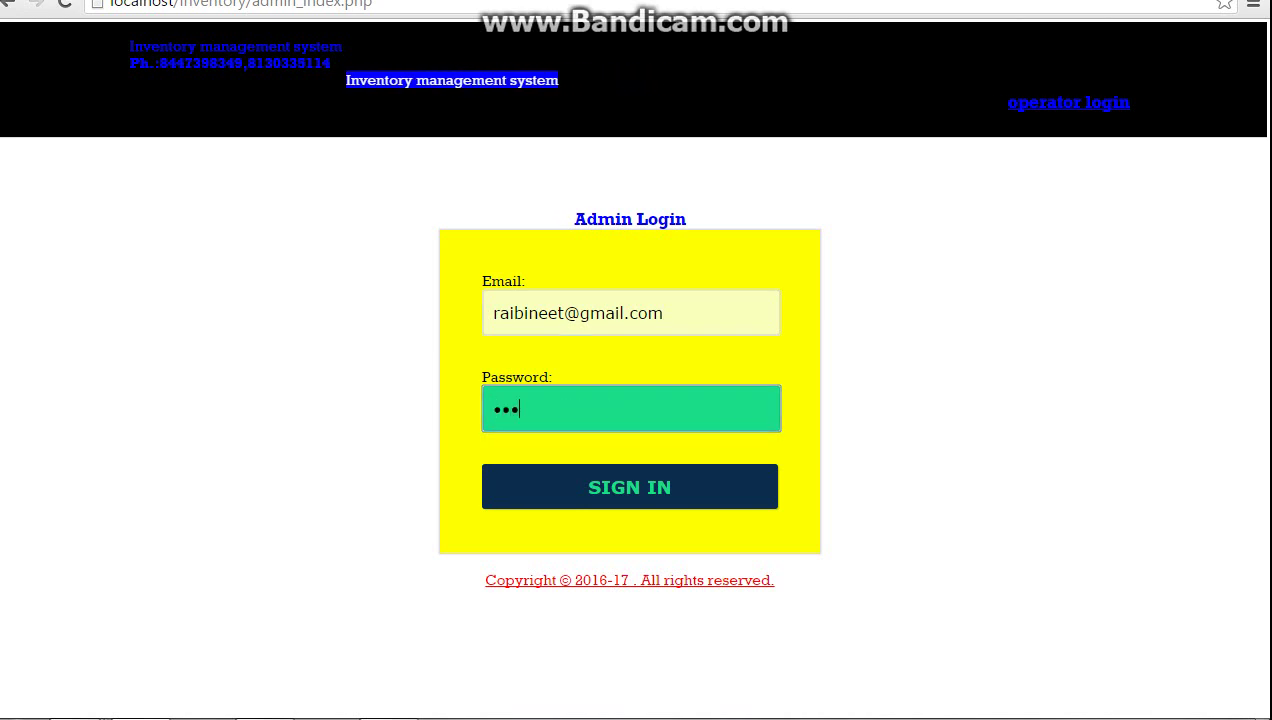
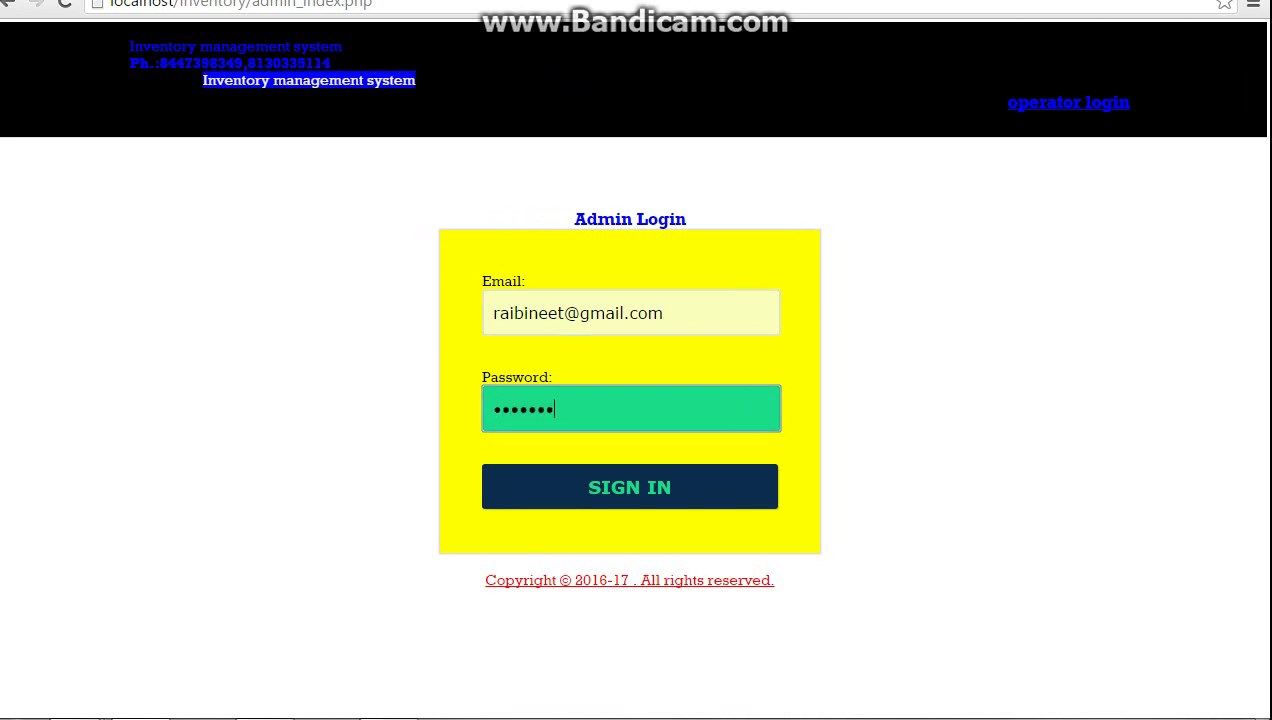
pyautogui.press('Tab')
pyautogui.press('Return')
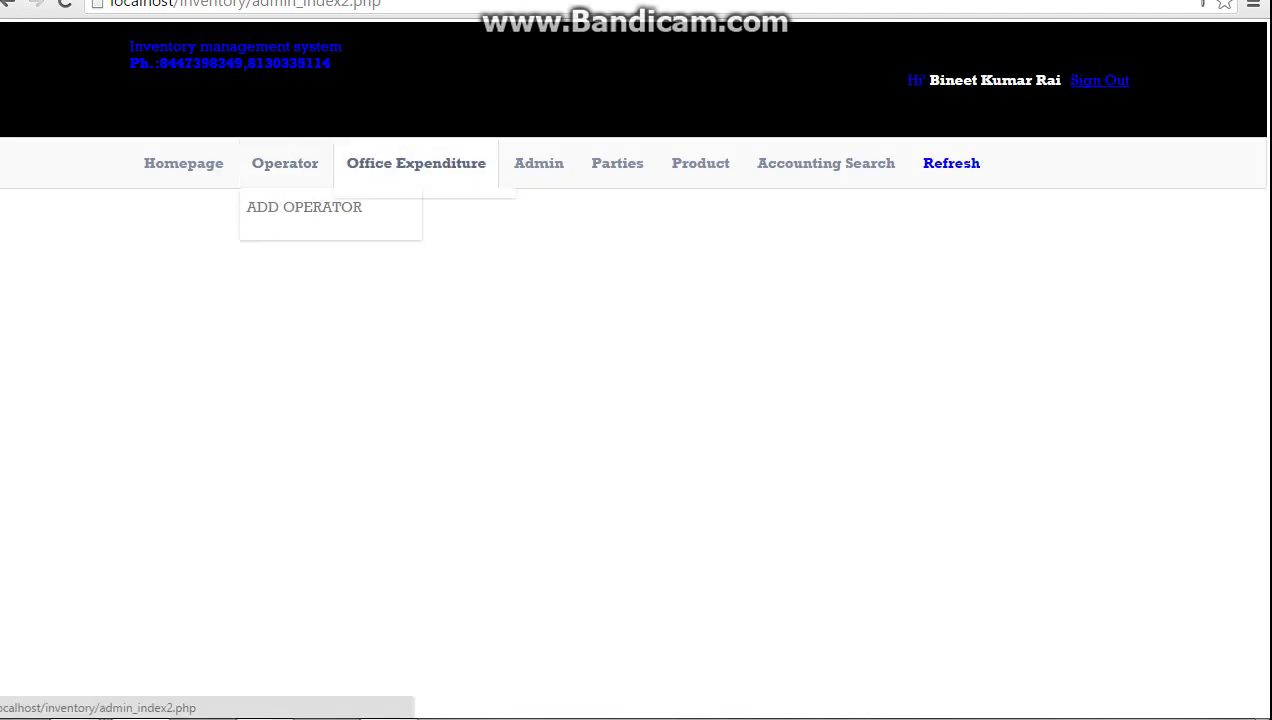
# Browse Office Expenditure and the admin accounts list, then open Parties Records
pyautogui.click(413, 207)
pyautogui.moveTo(539, 150)
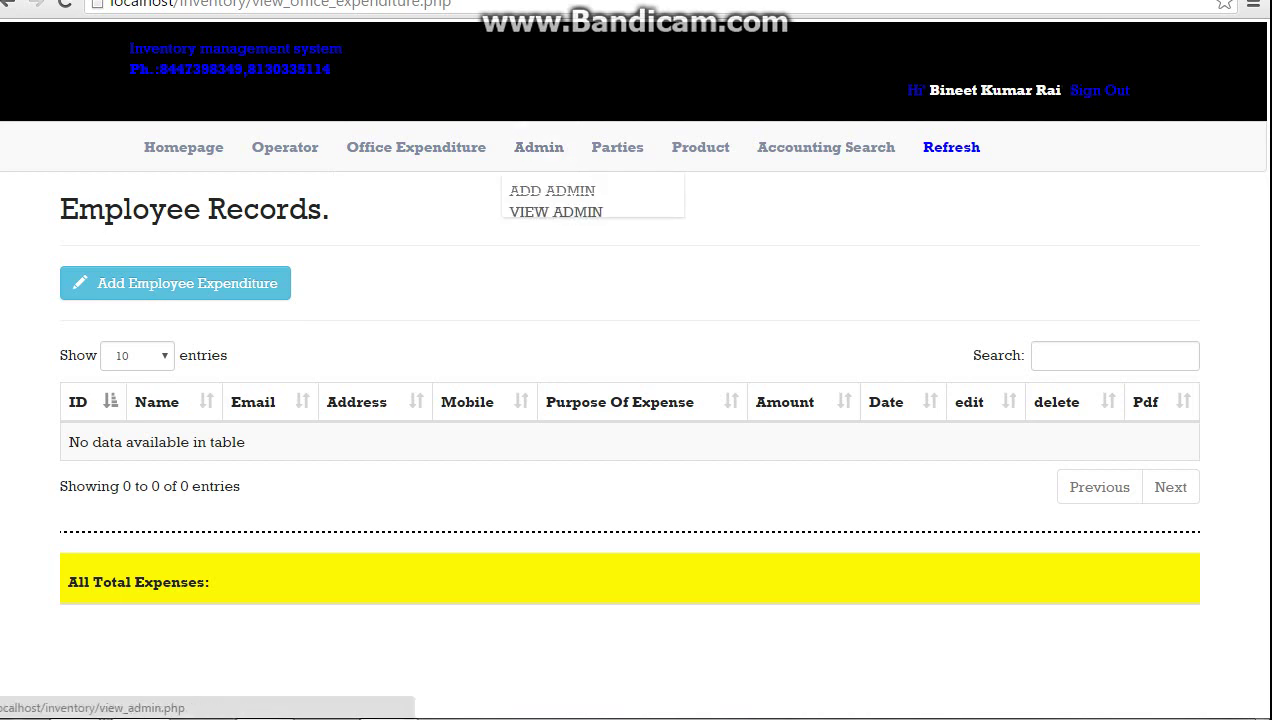
pyautogui.click(556, 212)
pyautogui.moveTo(617, 150)
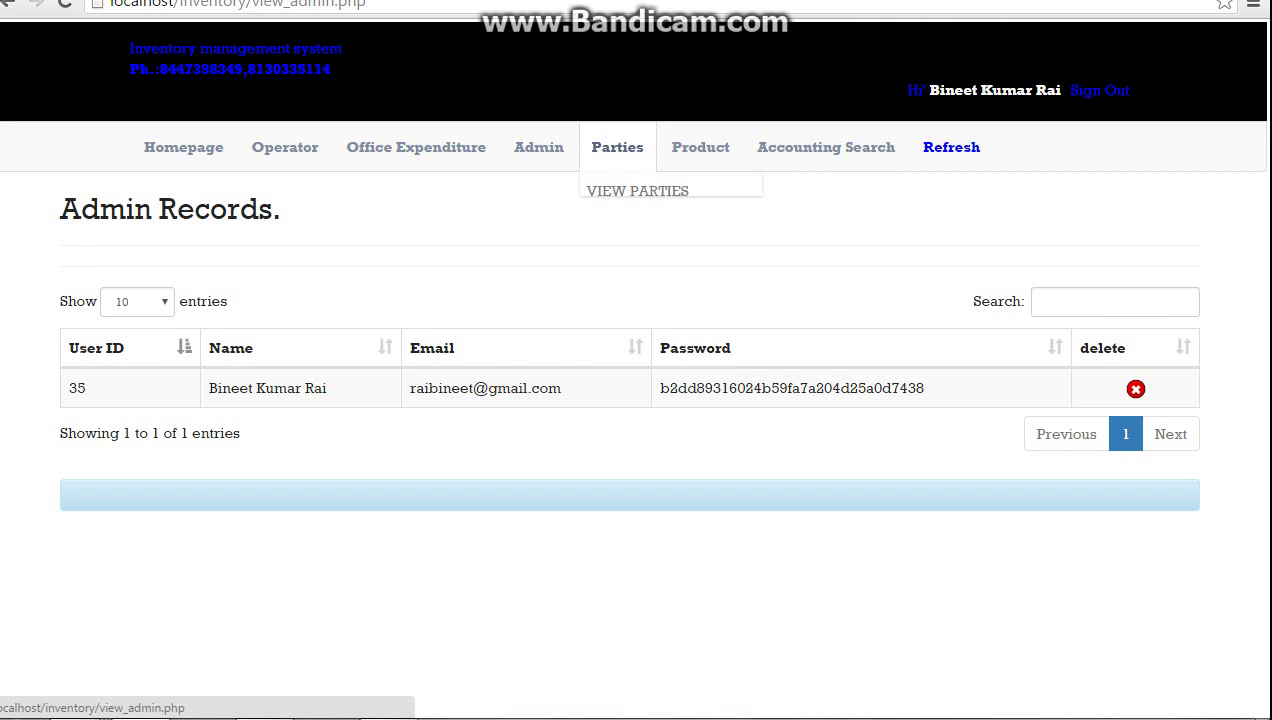
pyautogui.click(637, 190)
# Add an operator with a username, email and password, dismiss the success alert, and sign out
pyautogui.moveTo(285, 150)
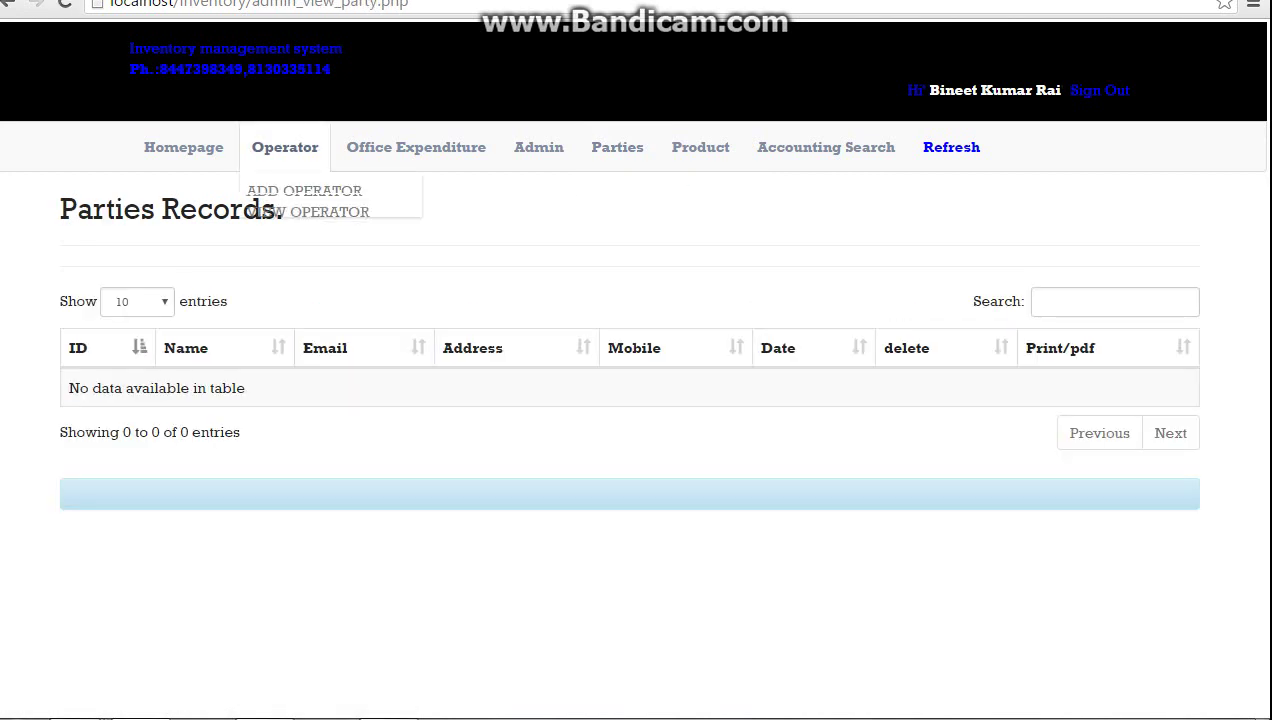
pyautogui.click(300, 190)
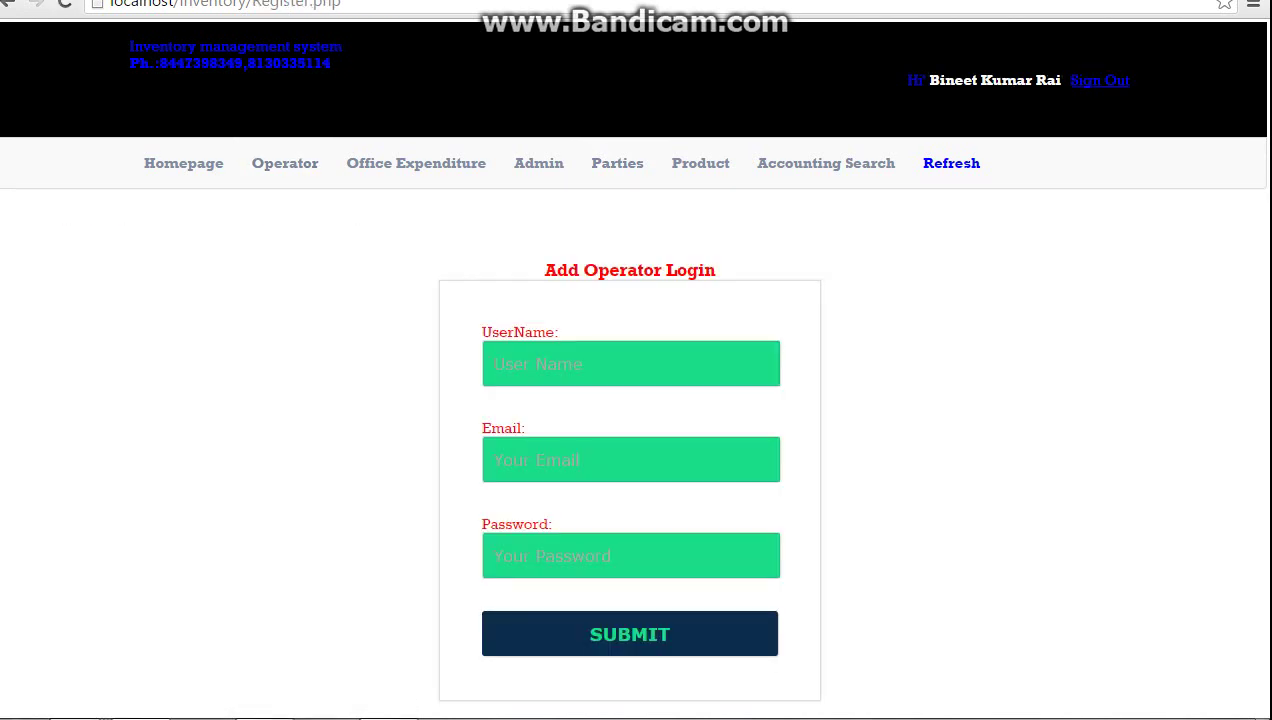
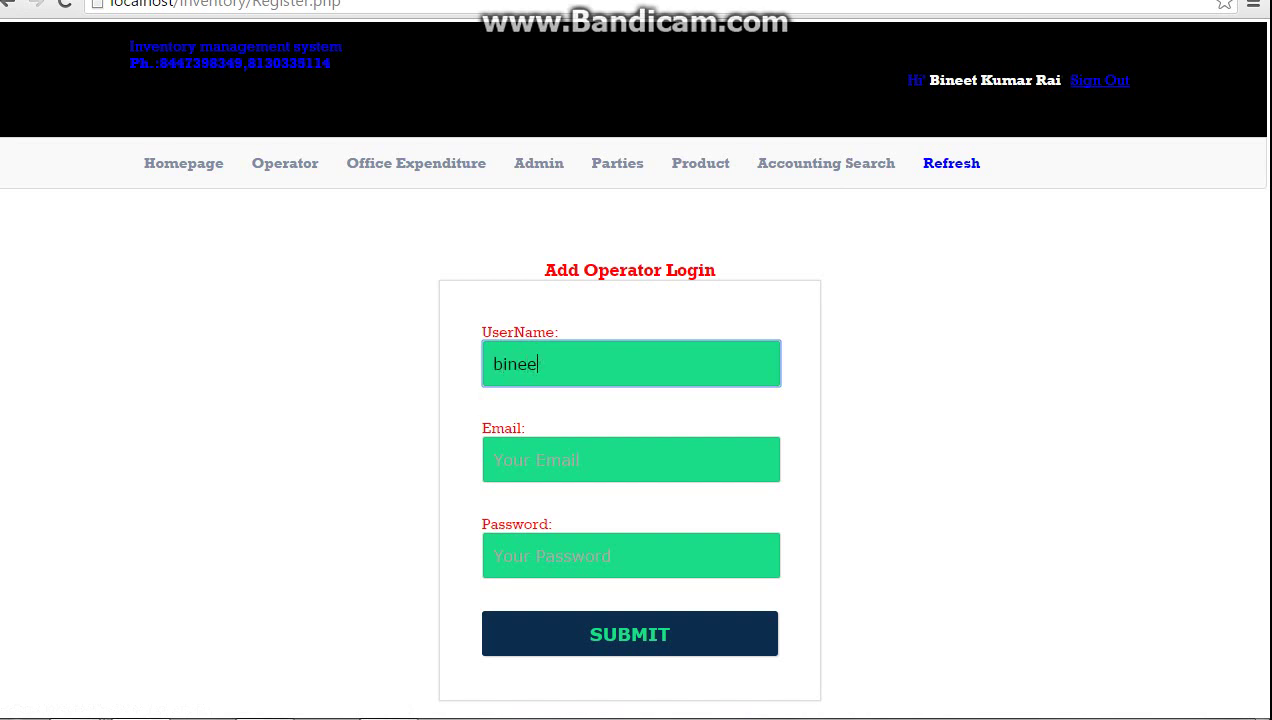
pyautogui.click(600, 459)
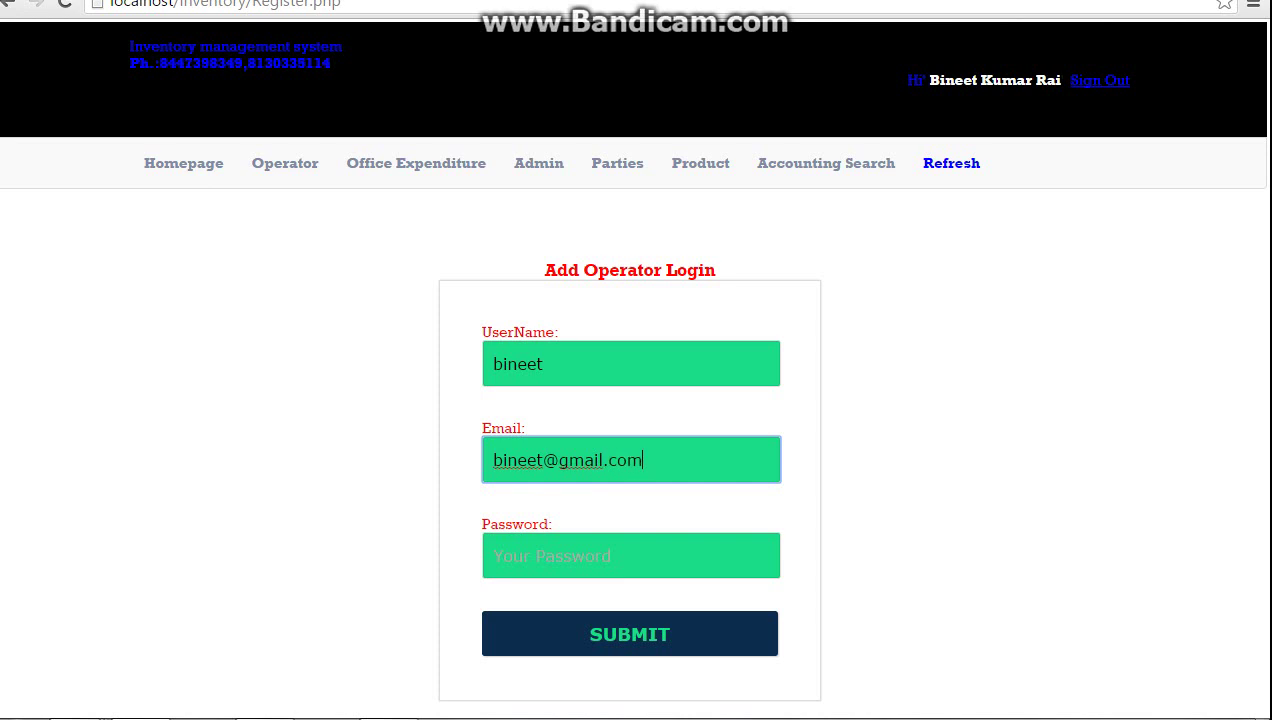
pyautogui.click(494, 555)
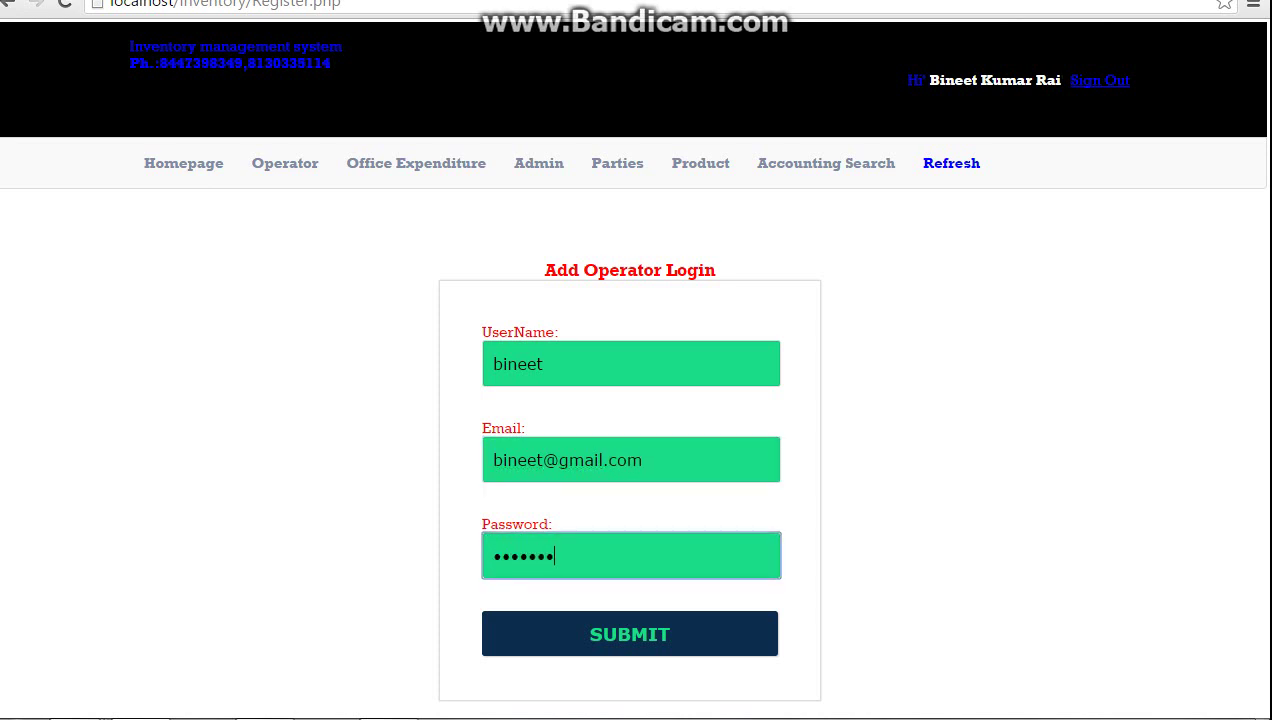
pyautogui.press('Return')
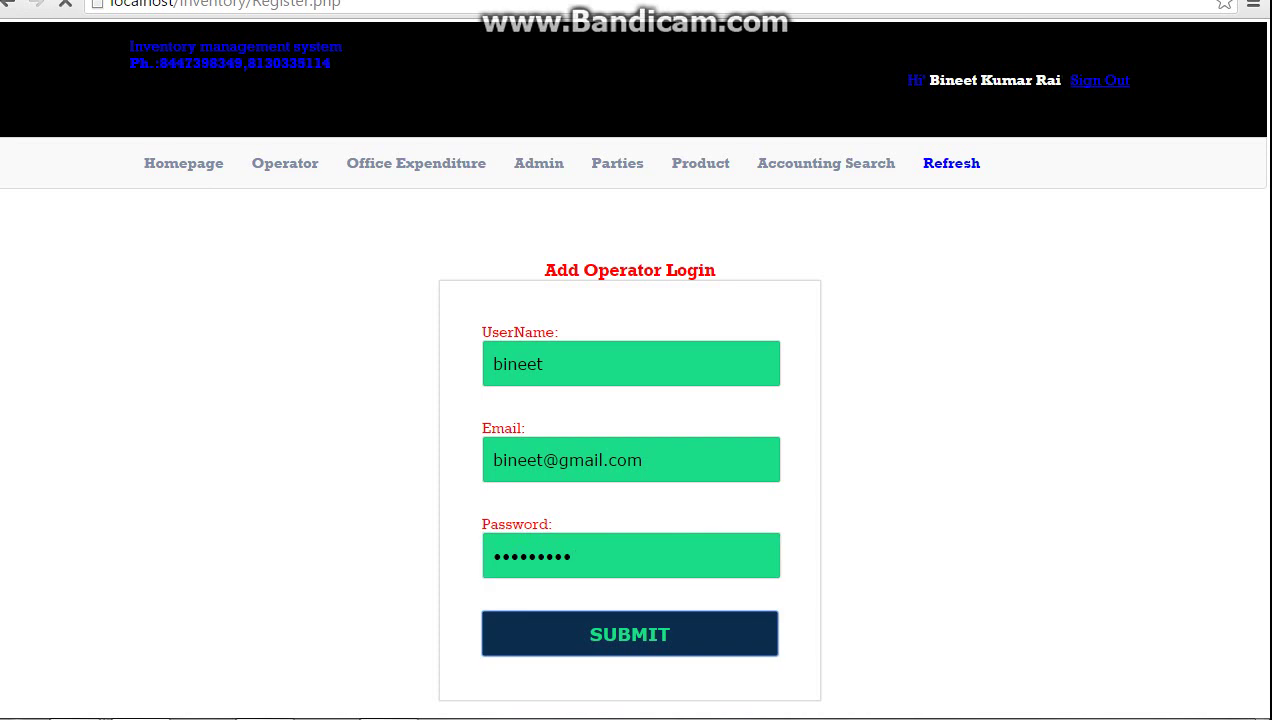
pyautogui.press('Return')
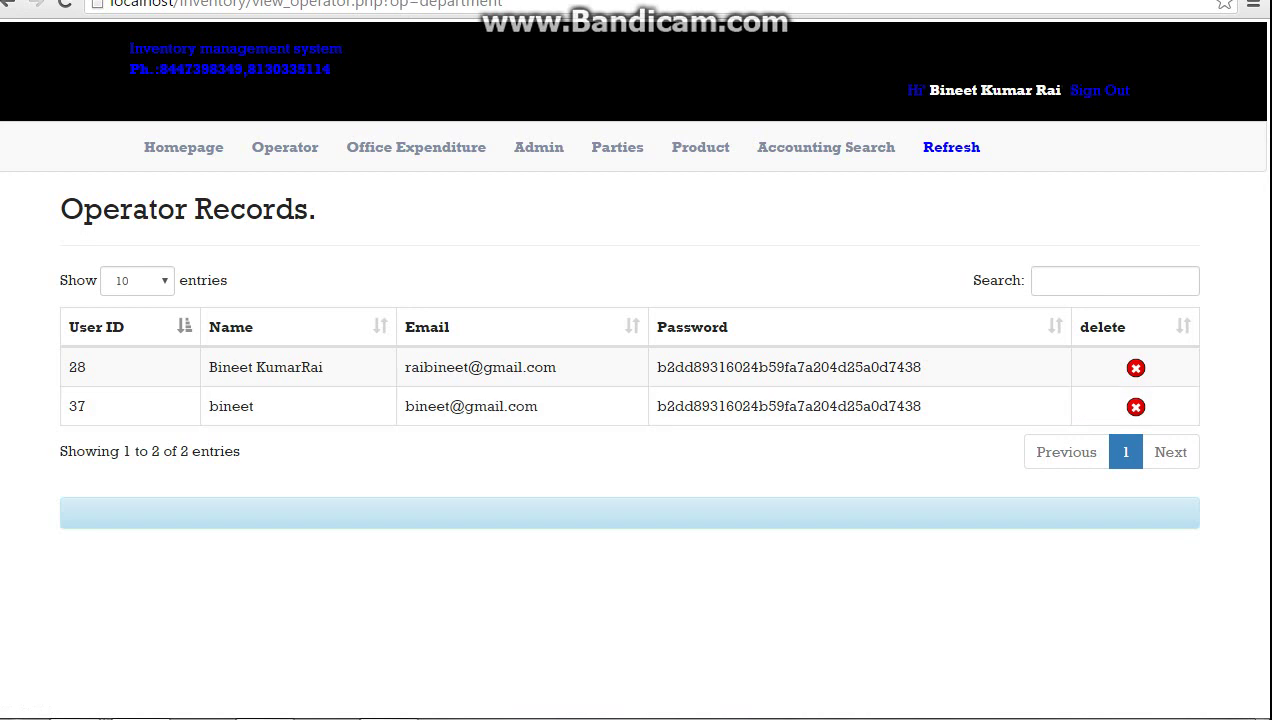
pyautogui.click(1099, 90)
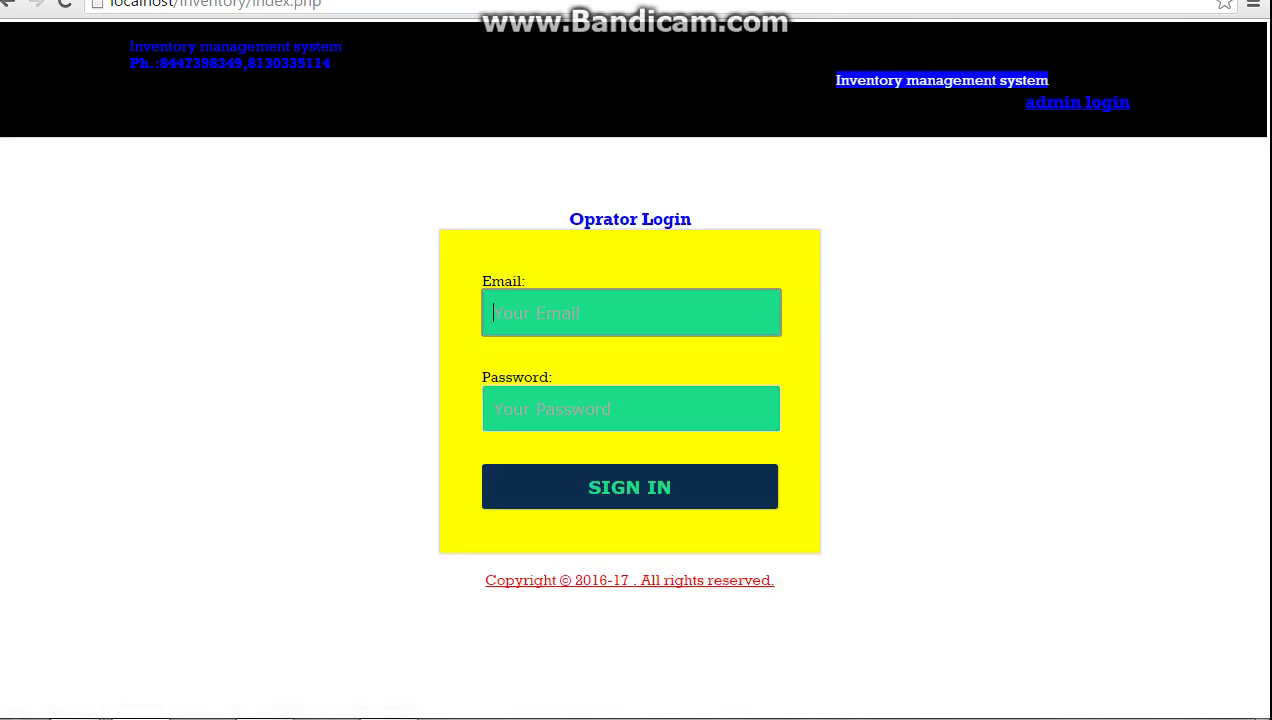
# Log in as the new operator using the suggested email and the operator's password
pyautogui.write('b')
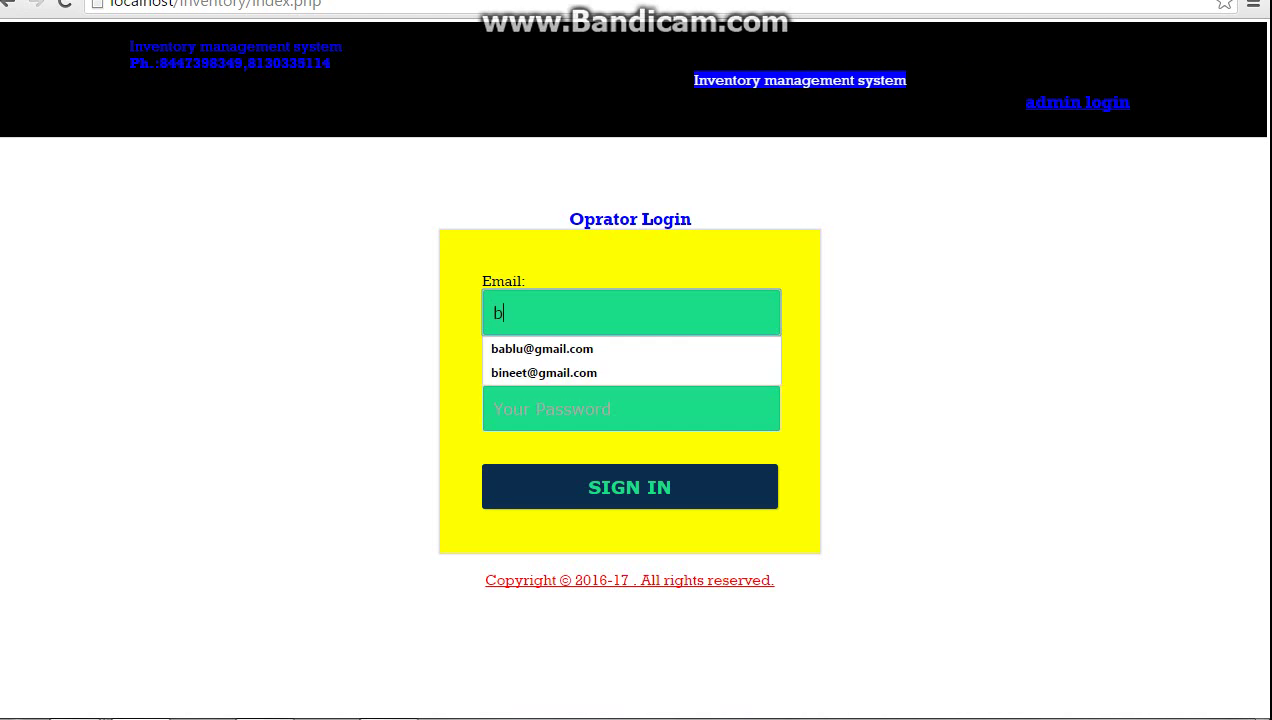
pyautogui.press('Down')
pyautogui.press('Down')
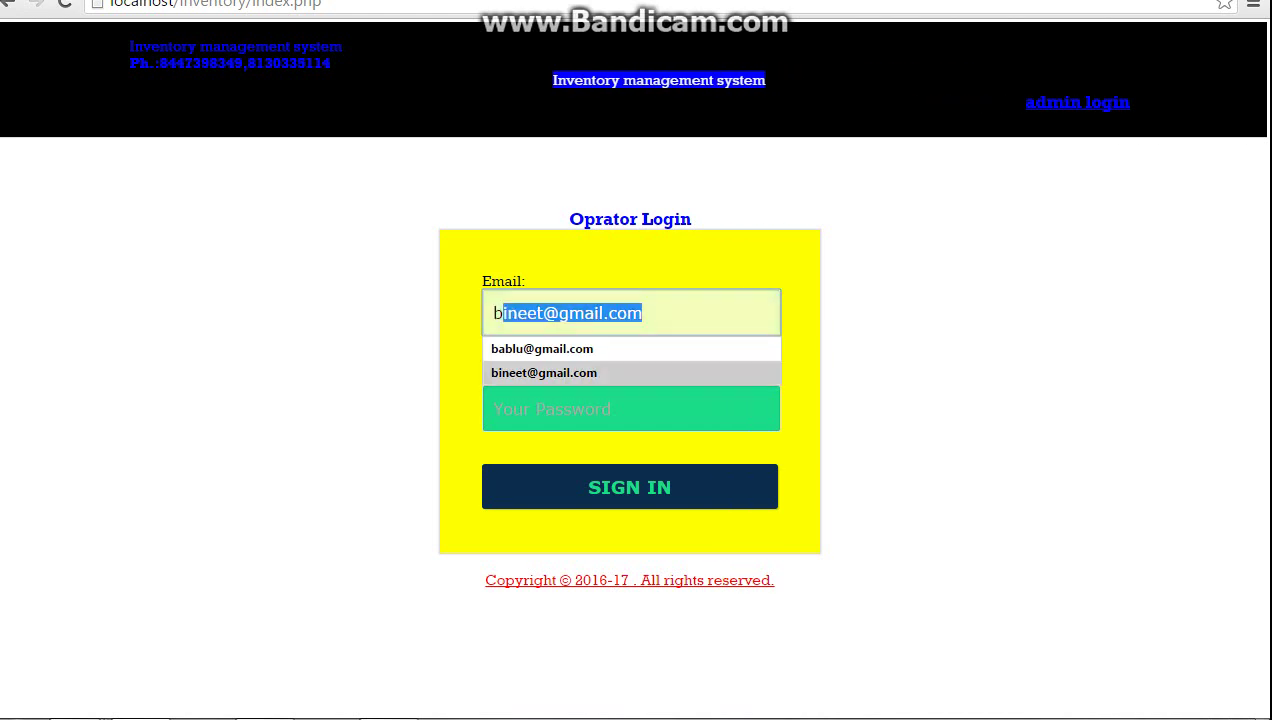
pyautogui.press('Return')
pyautogui.press('Tab')
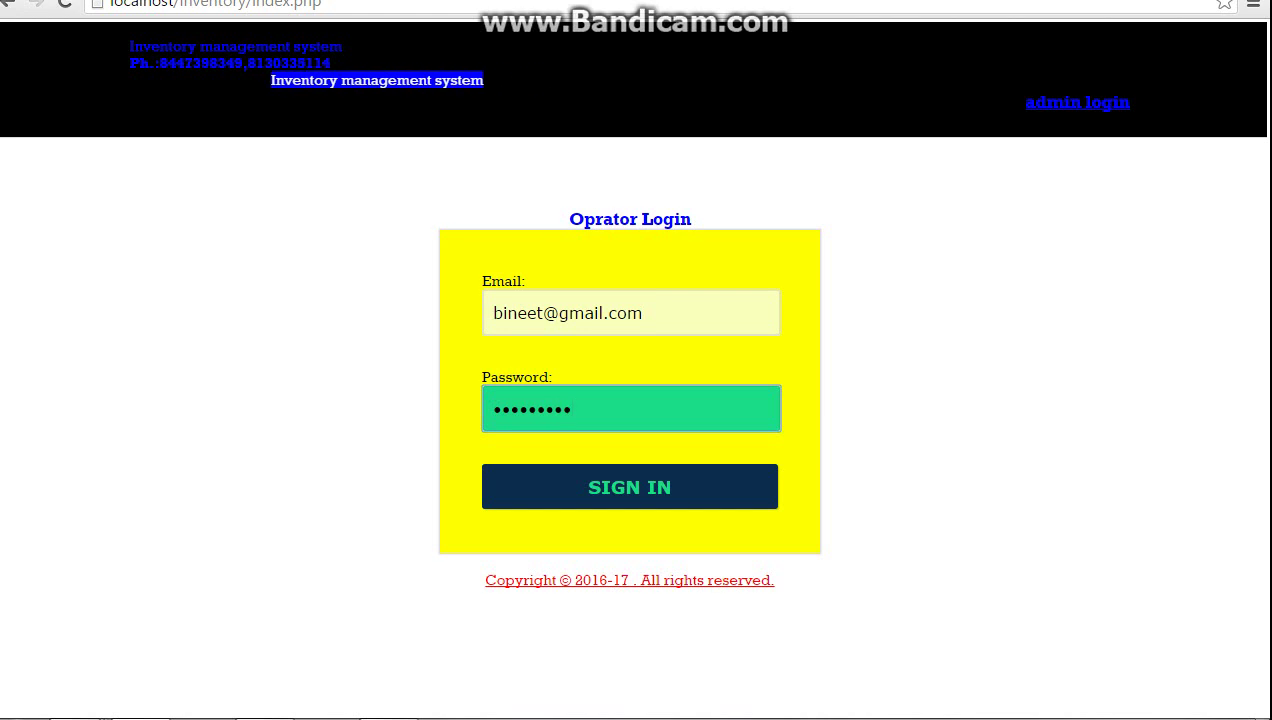
pyautogui.press('Return')
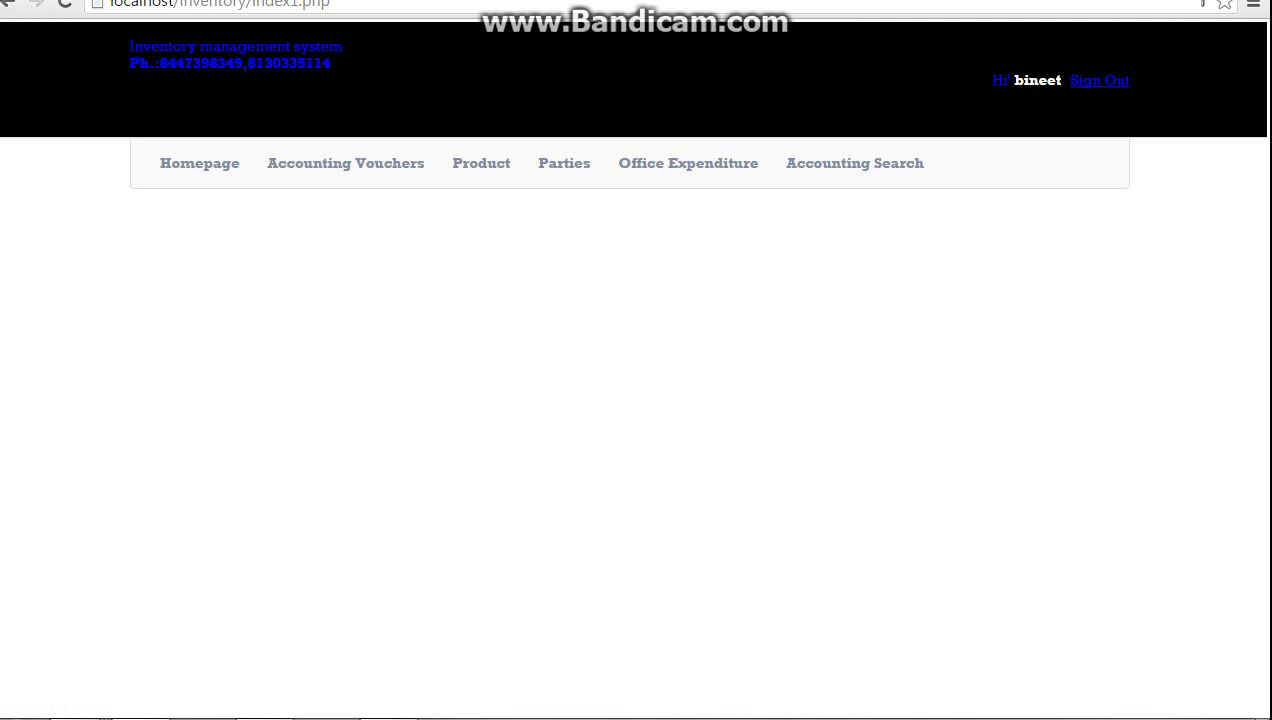
pyautogui.moveTo(345, 163)
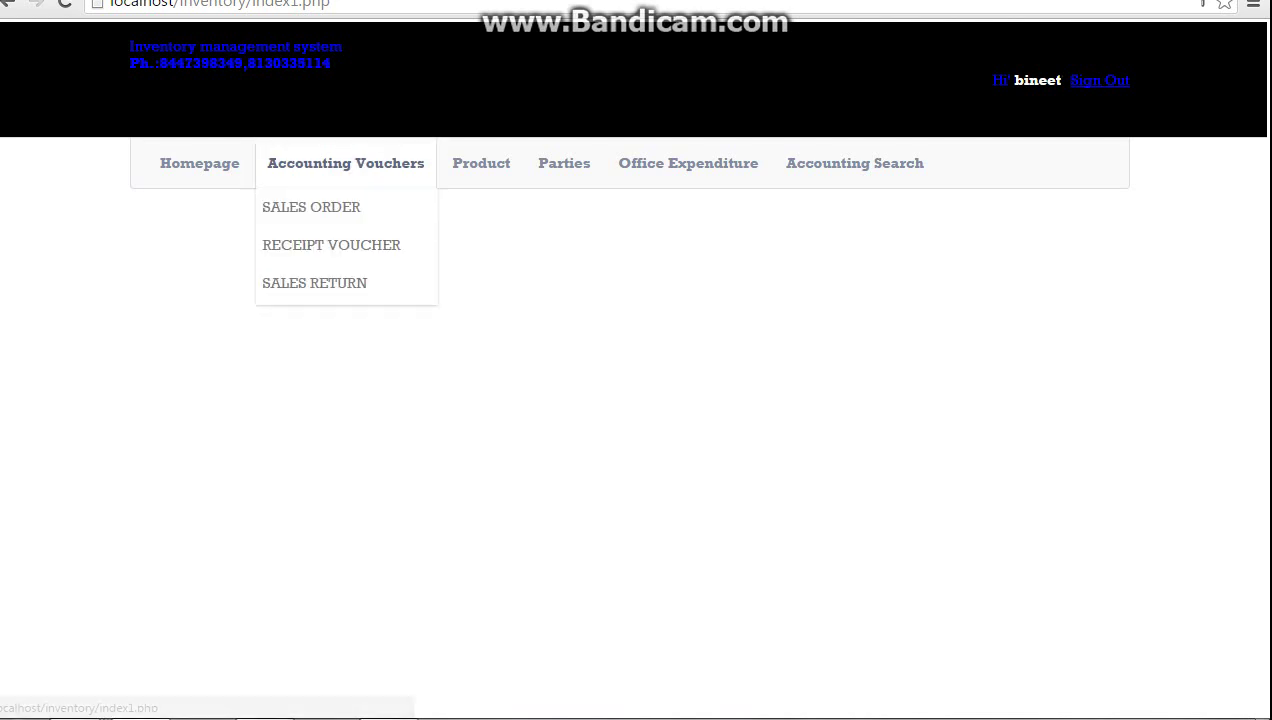
pyautogui.moveTo(481, 163)
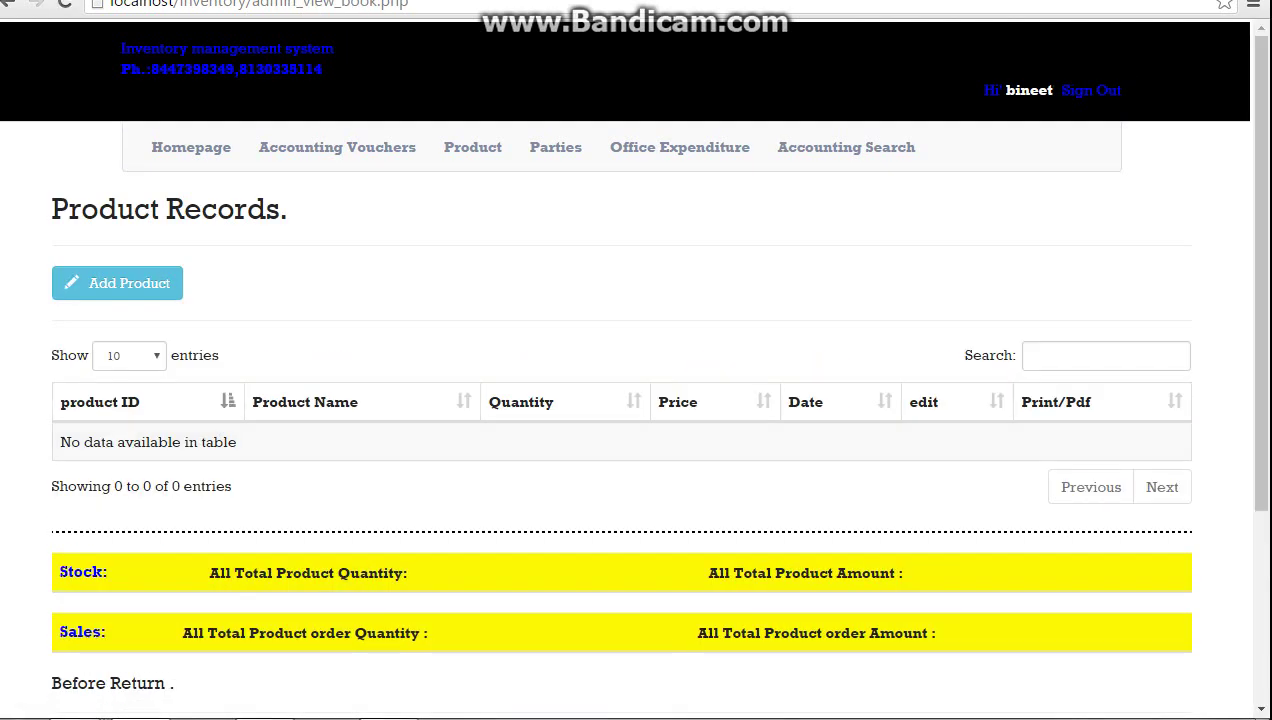
pyautogui.moveTo(555, 147)
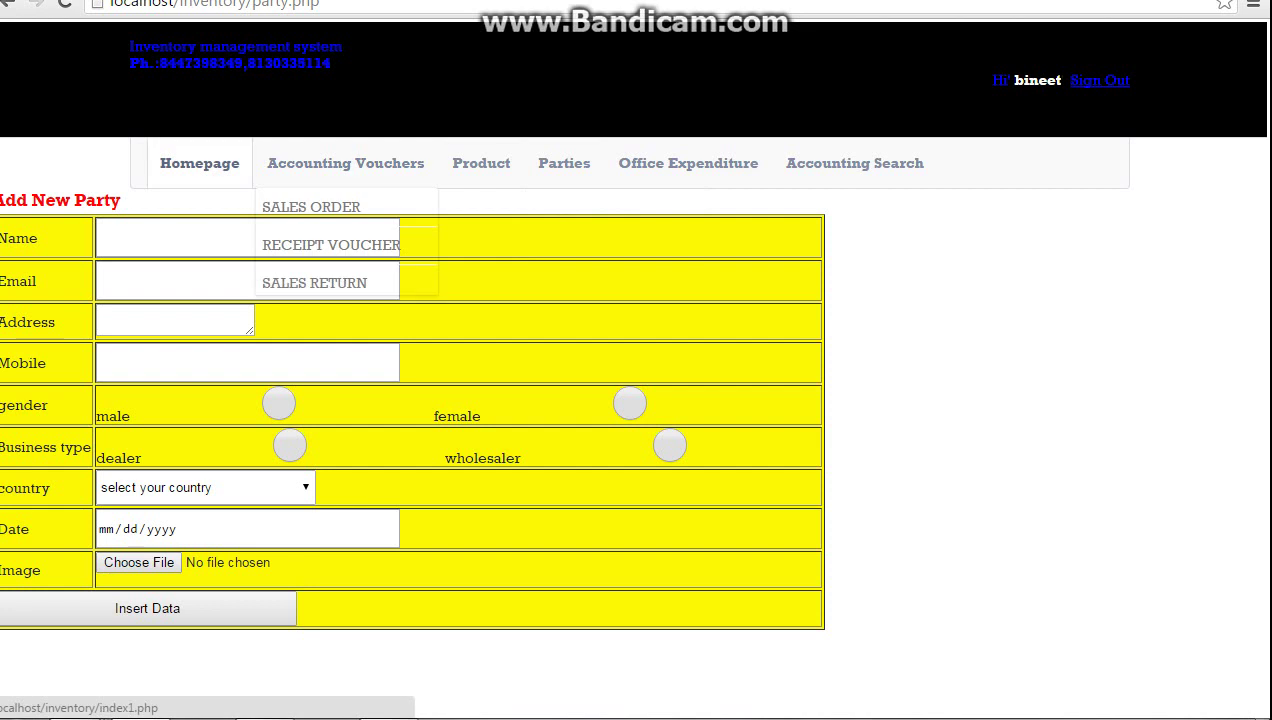
pyautogui.click(199, 163)
pyautogui.moveTo(345, 163)
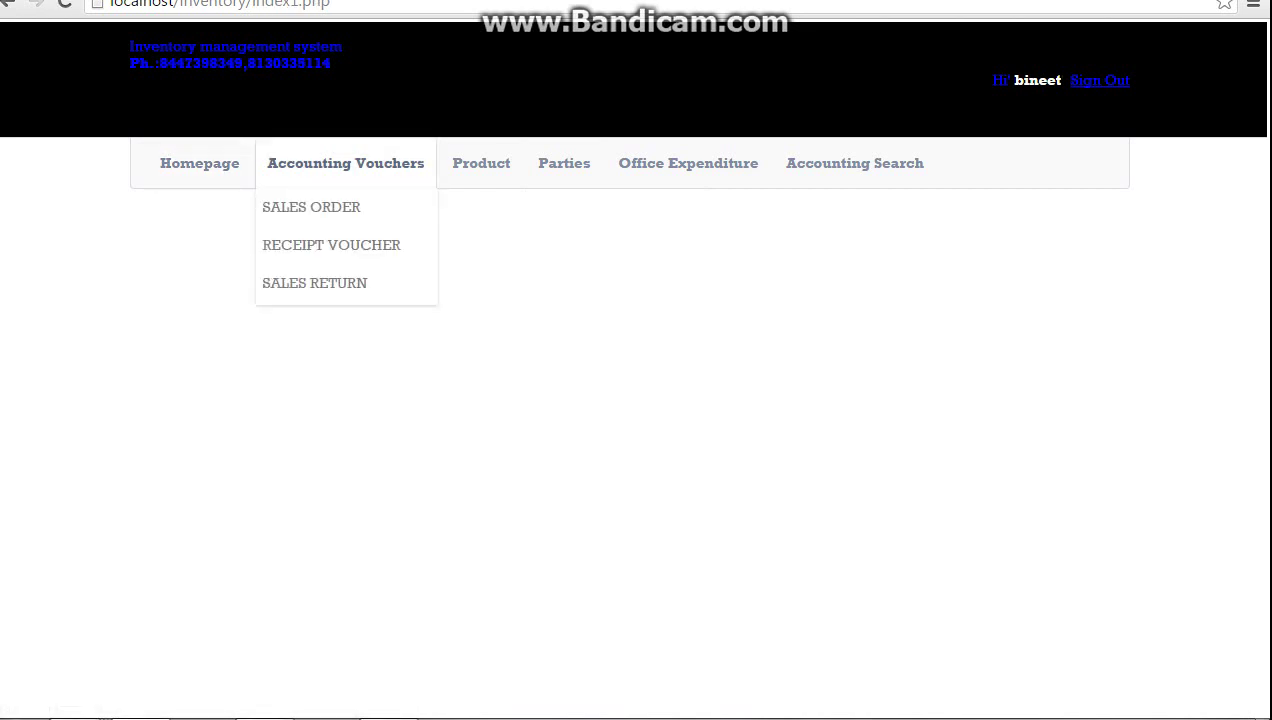
# Look over the Sales Order and Sales Return forms, then return to the operator homepage
pyautogui.click(311, 207)
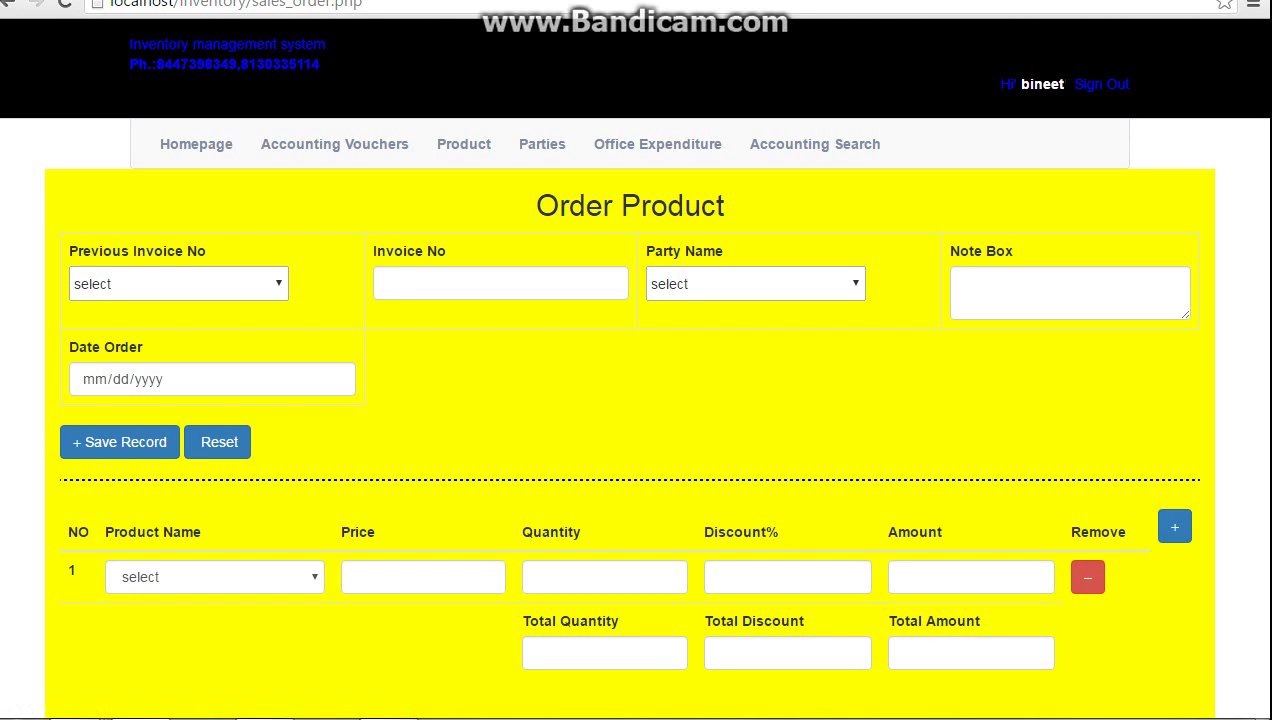
pyautogui.moveTo(335, 150)
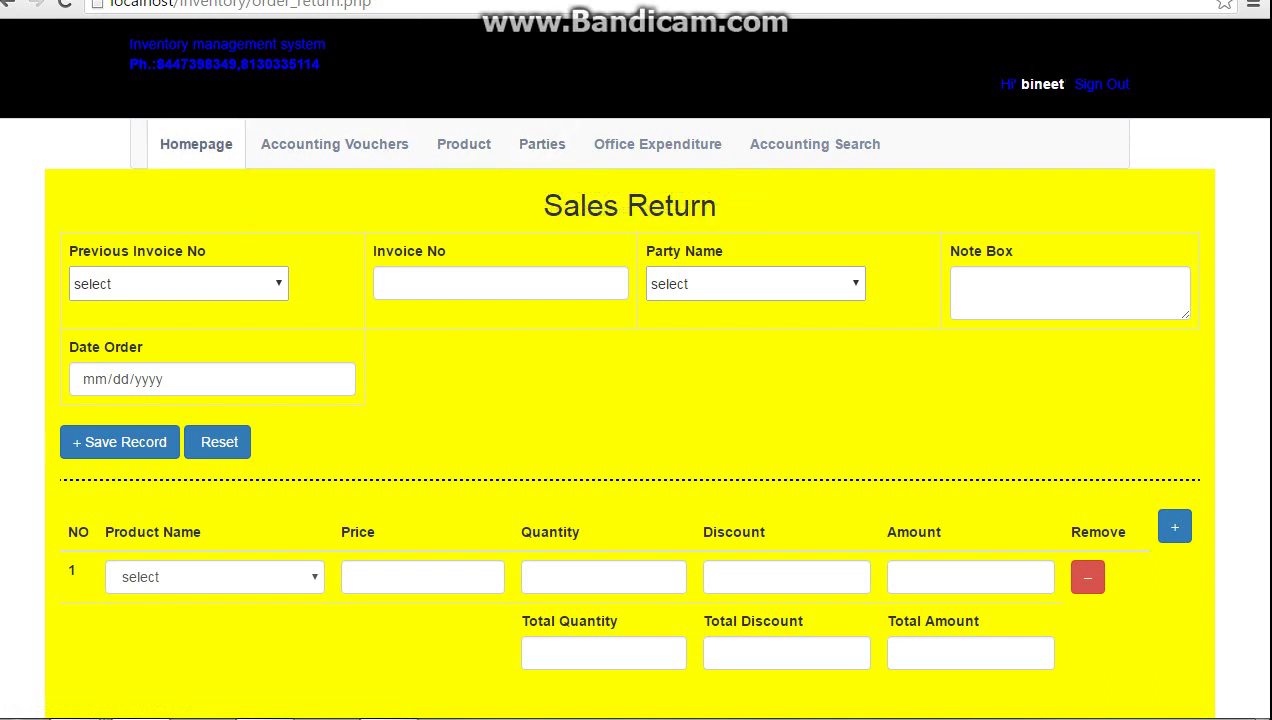
pyautogui.click(196, 144)
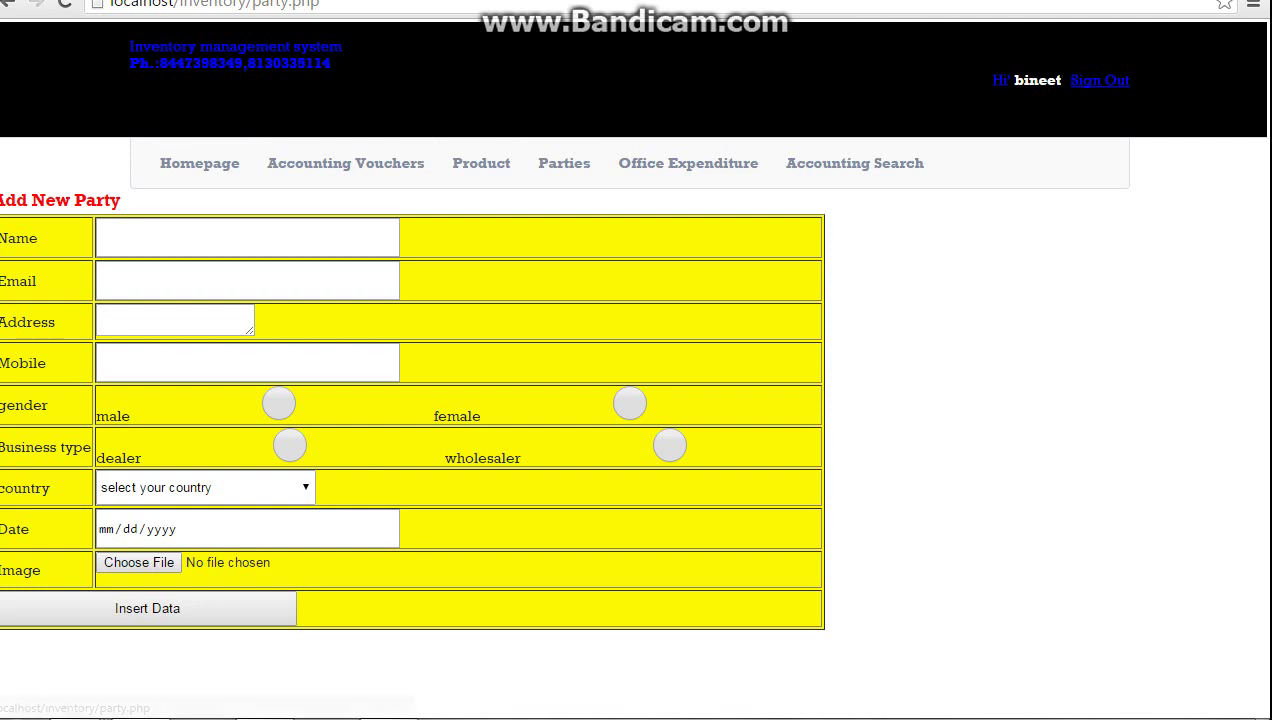
# Fill in the new party's name, email and mobile number from saved suggestions
pyautogui.click(247, 237)
pyautogui.press('Down')
pyautogui.press('Return')
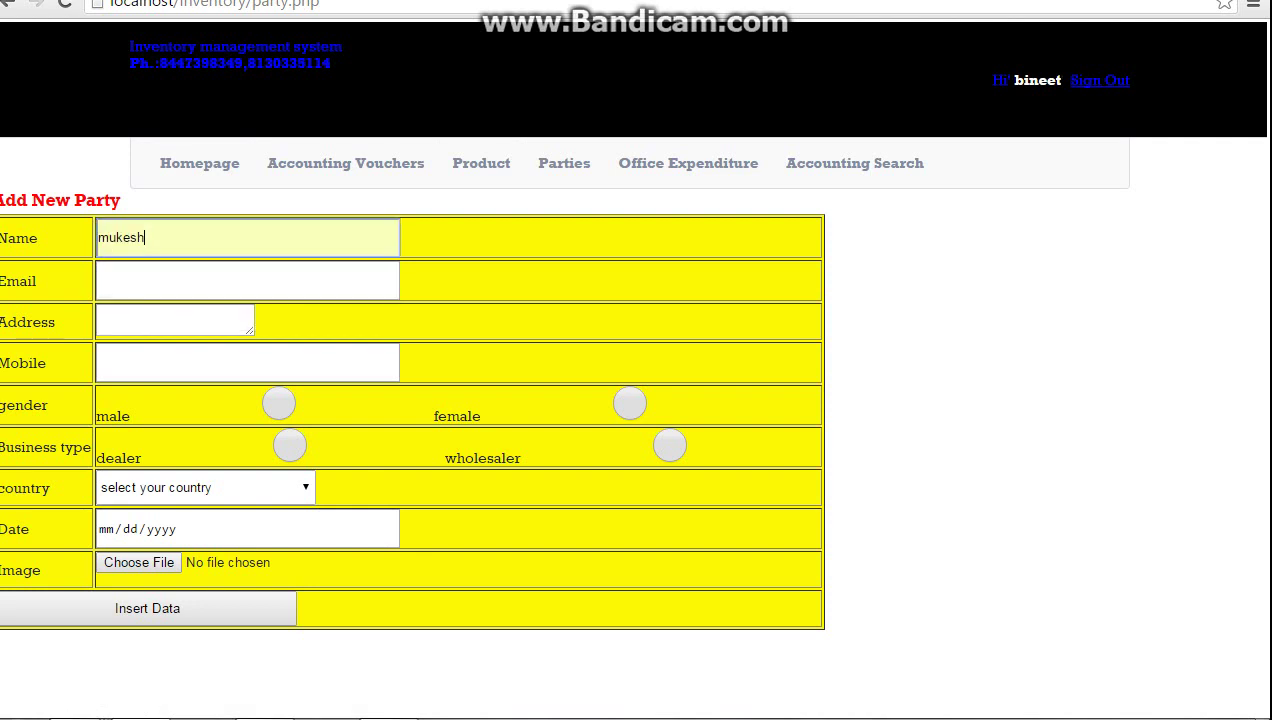
pyautogui.click(247, 280)
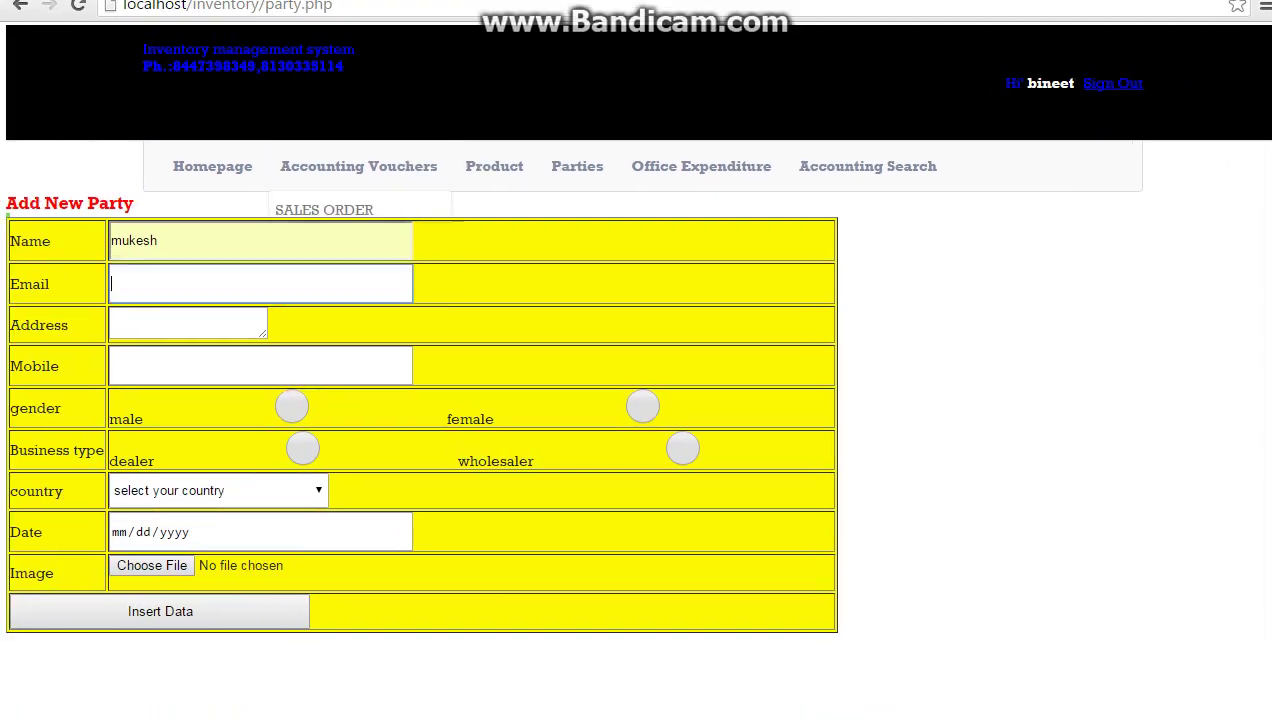
pyautogui.click(260, 284)
pyautogui.press('Down')
pyautogui.press('Down')
pyautogui.press('Down')
pyautogui.press('Up')
pyautogui.press('Up')
pyautogui.press('Return')
pyautogui.press('Tab')
pyautogui.press('Tab')
pyautogui.press('Down')
pyautogui.press('Return')
# Mark the party as a male dealer from India dated 05/23/2016
pyautogui.press('Tab')
pyautogui.press('space')
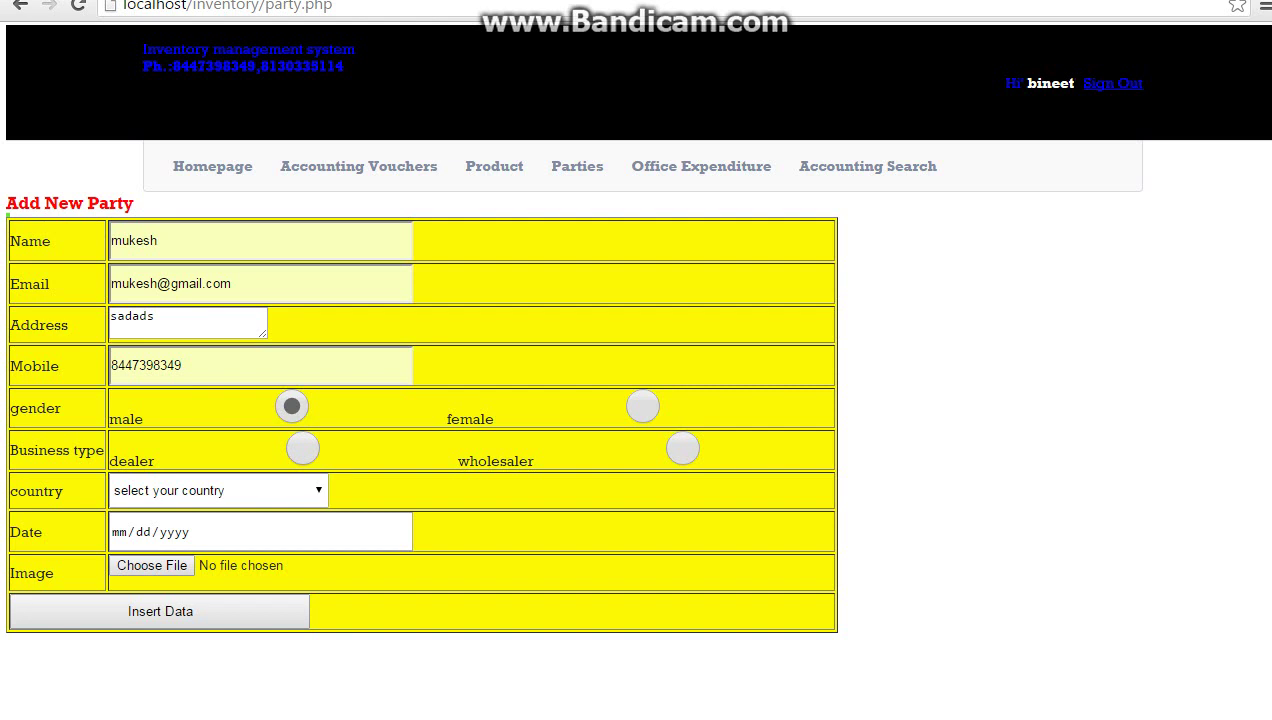
pyautogui.press('Tab')
pyautogui.press('space')
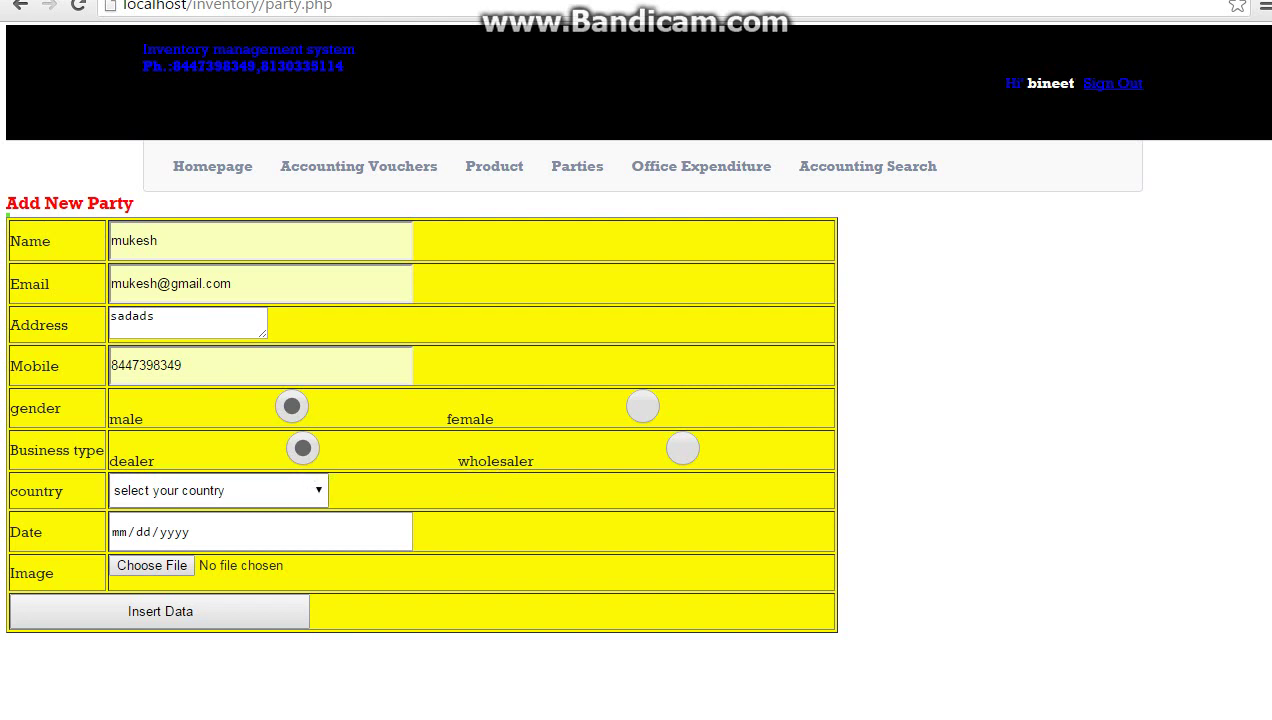
pyautogui.press('Tab')
pyautogui.hotkey('alt', 'Down')
pyautogui.press('i')
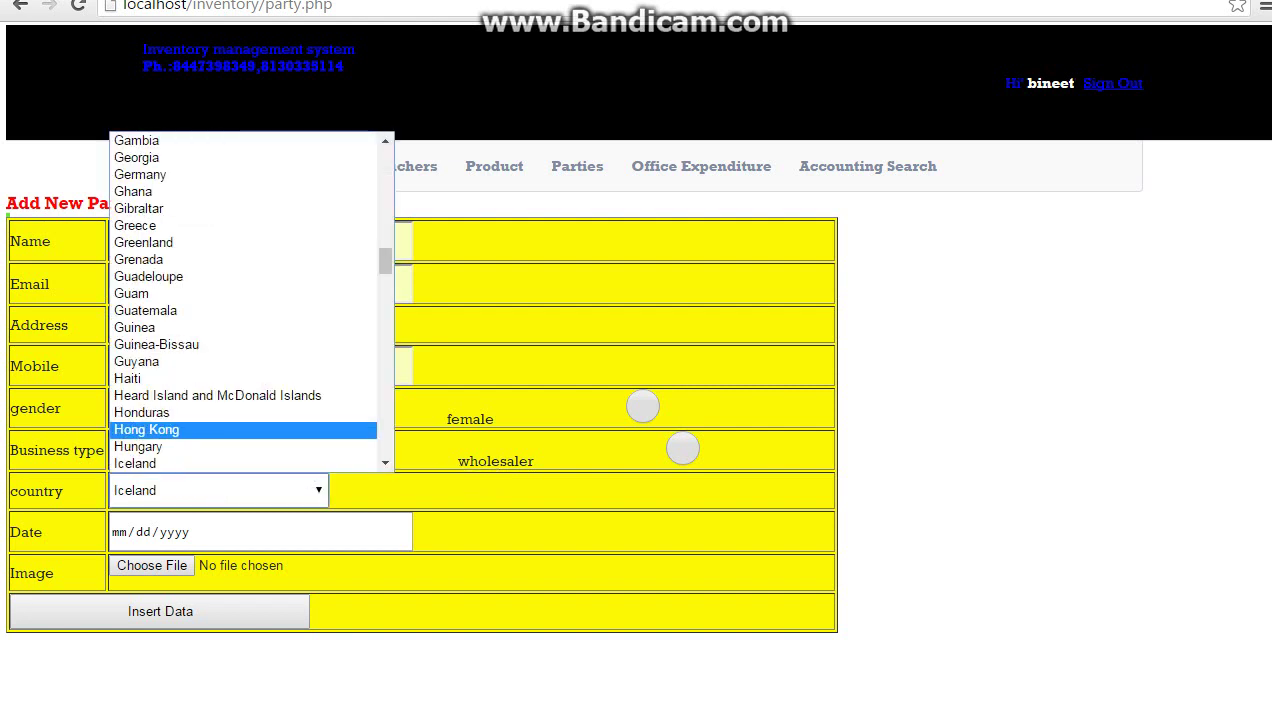
pyautogui.press('n')
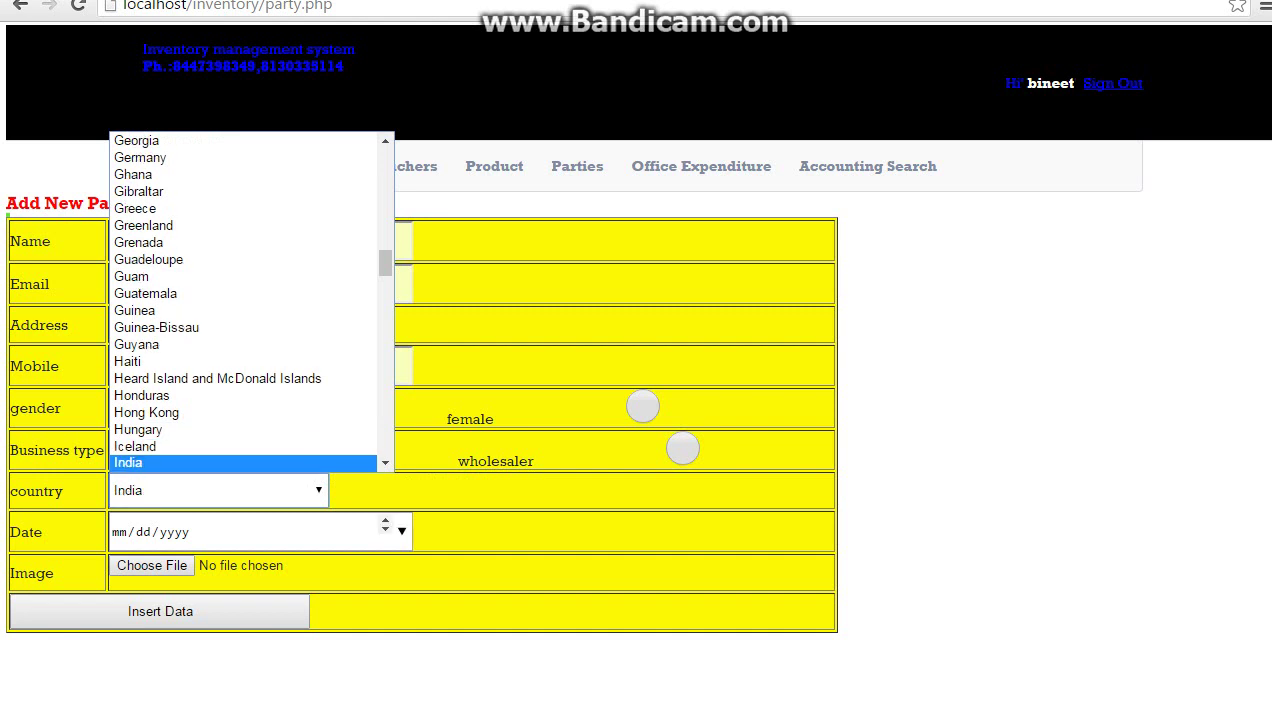
pyautogui.press('Tab')
pyautogui.press('Down')
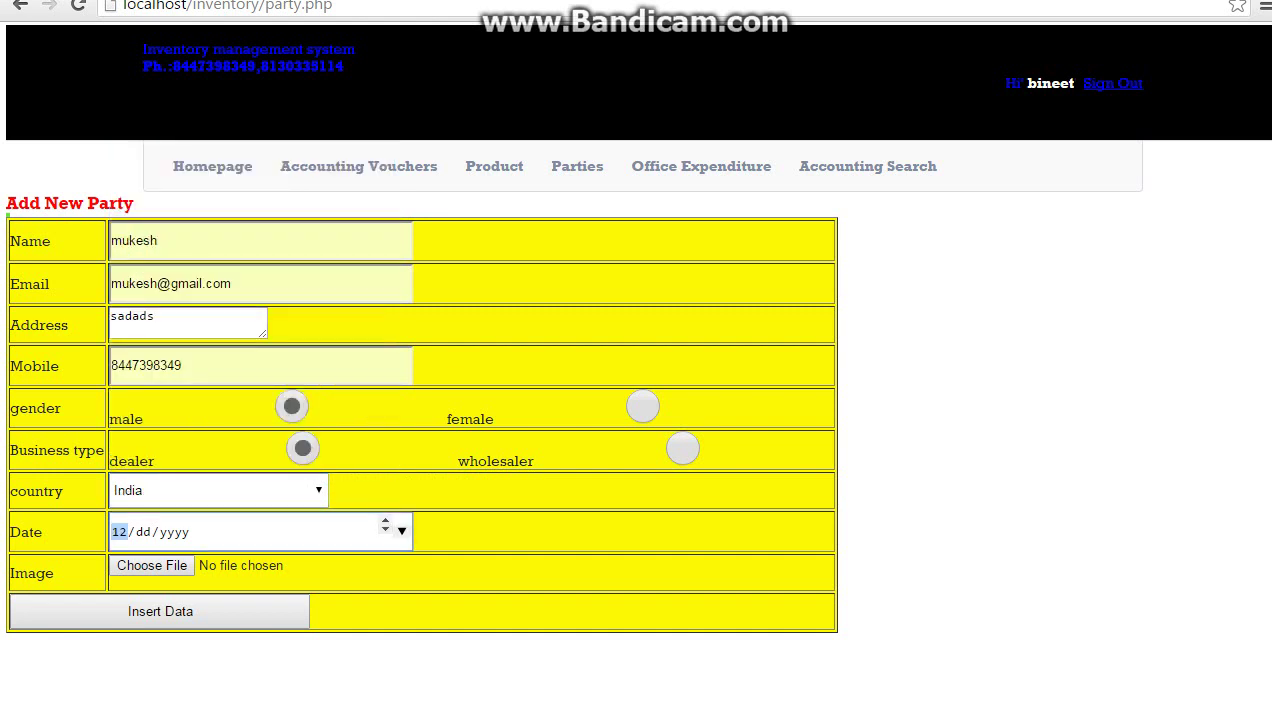
pyautogui.hotkey('alt', 'Down')
pyautogui.press('Return')
# Attach the party's photo file to the form
pyautogui.press('Tab')
pyautogui.press('space')
pyautogui.click(350, 120)
pyautogui.press('Return')
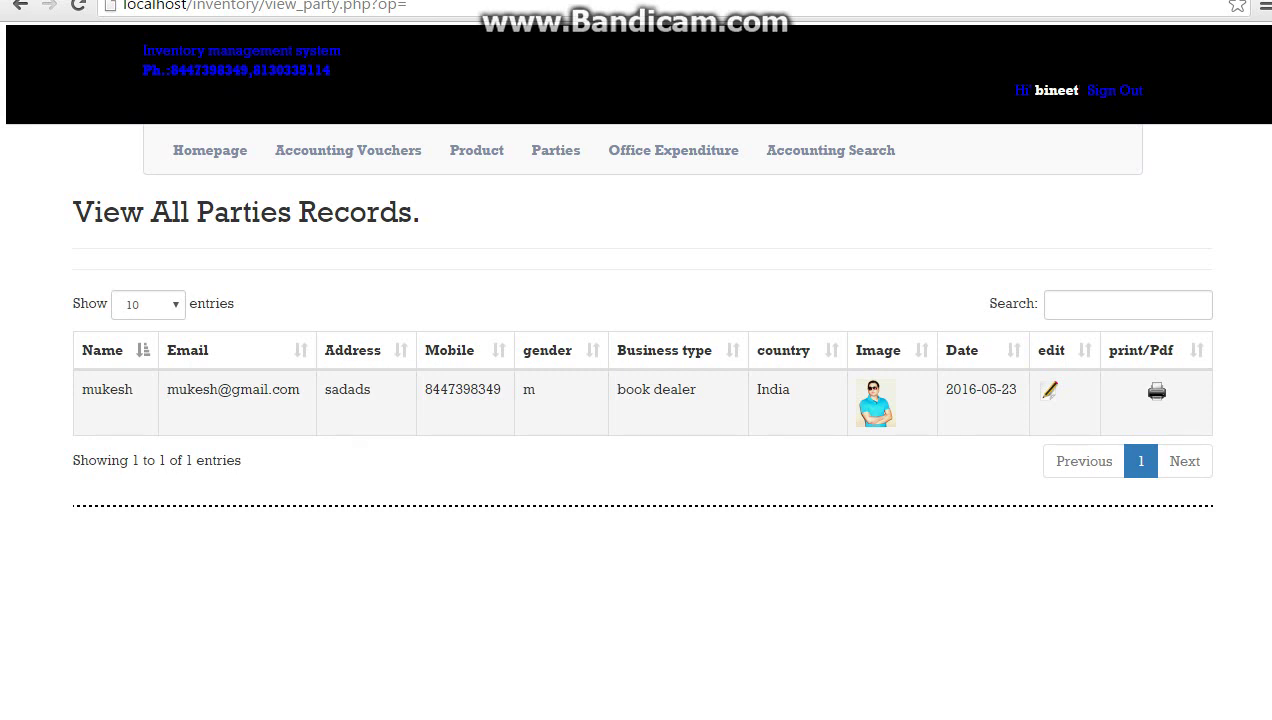
# Fill in the second party's name, email and second saved mobile number
pyautogui.moveTo(555, 150)
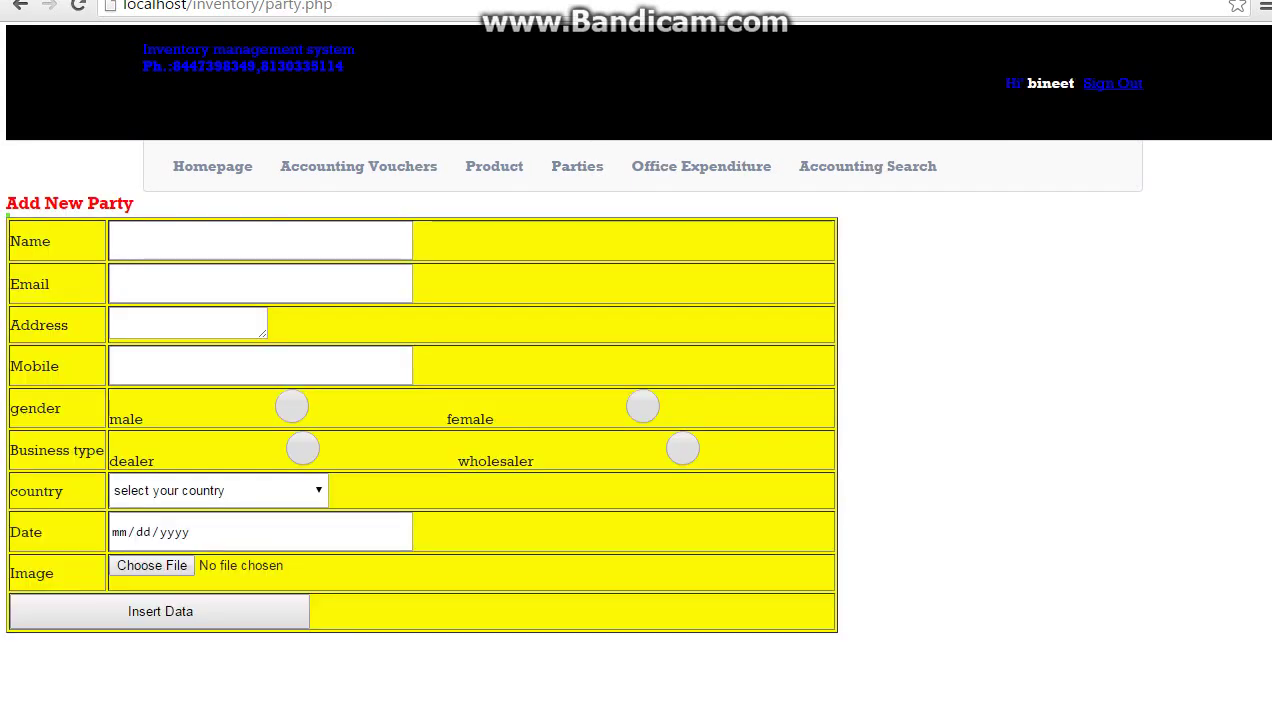
pyautogui.click(260, 241)
pyautogui.press('Down')
pyautogui.press('Down')
pyautogui.press('Return')
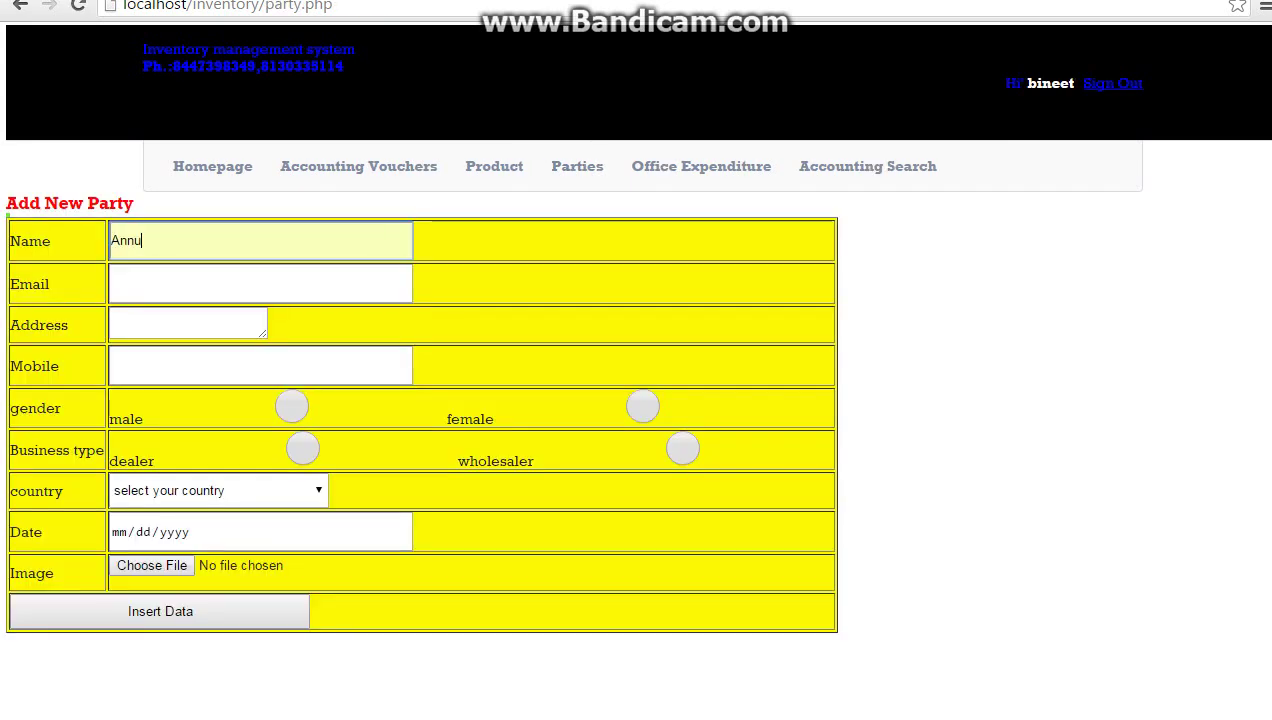
pyautogui.press('Tab')
pyautogui.press('Down')
pyautogui.press('Down')
pyautogui.press('Down')
pyautogui.press('Return')
pyautogui.press('Tab')
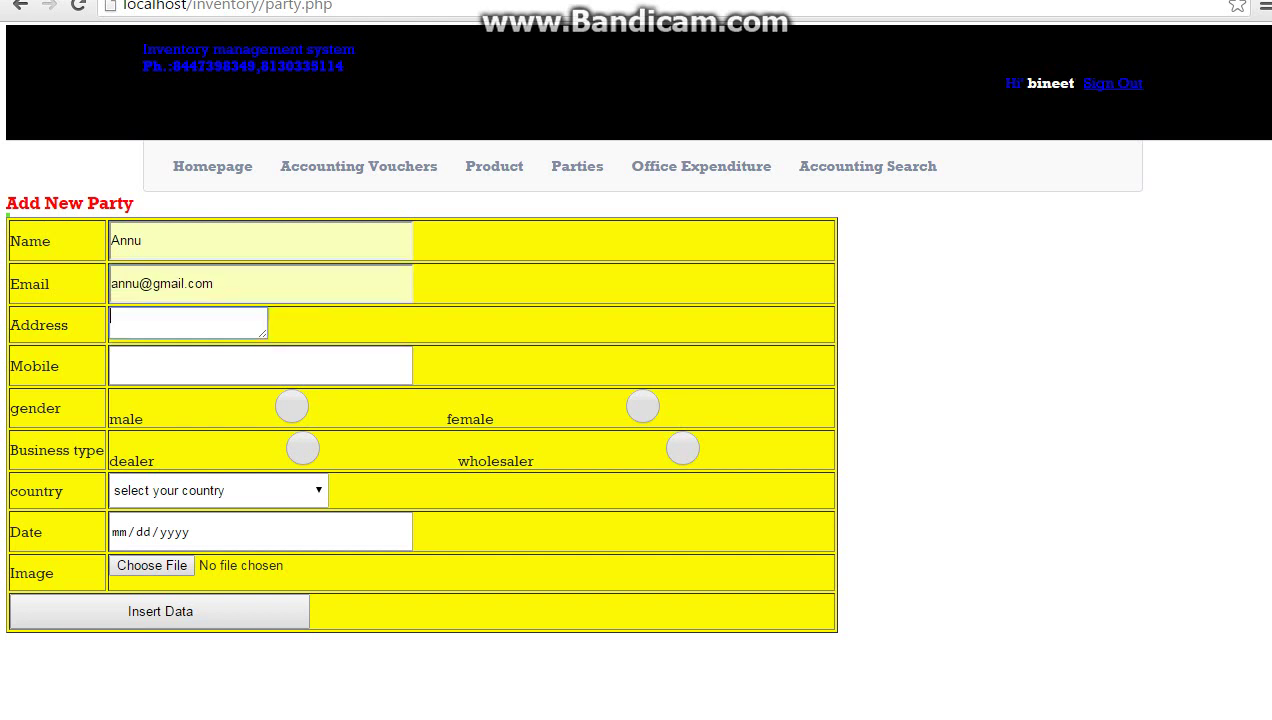
pyautogui.press('Tab')
pyautogui.press('Down')
pyautogui.press('Down')
pyautogui.press('Down')
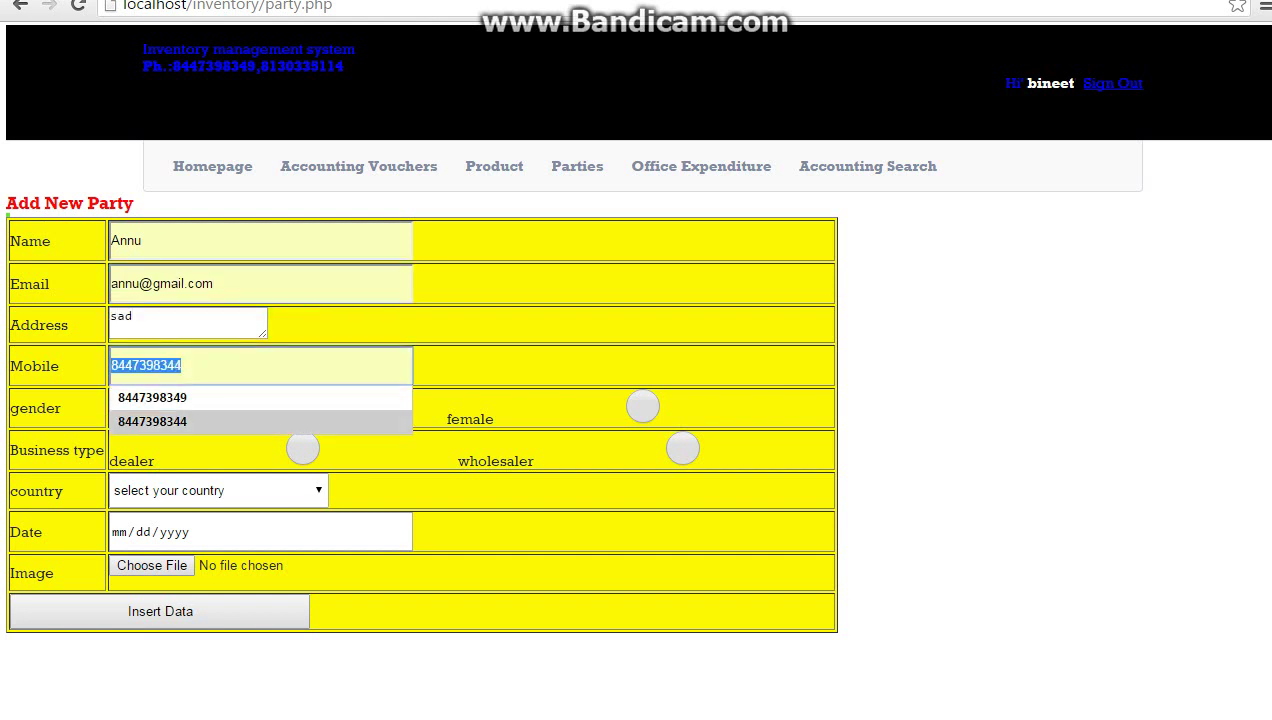
pyautogui.press('Return')
# Set the party's gender to female and its country to India
pyautogui.press('Tab')
pyautogui.press('space')
pyautogui.press('Tab')
pyautogui.hotkey('alt', 'Down')
pyautogui.press('b')
pyautogui.press('a')
pyautogui.press('n')
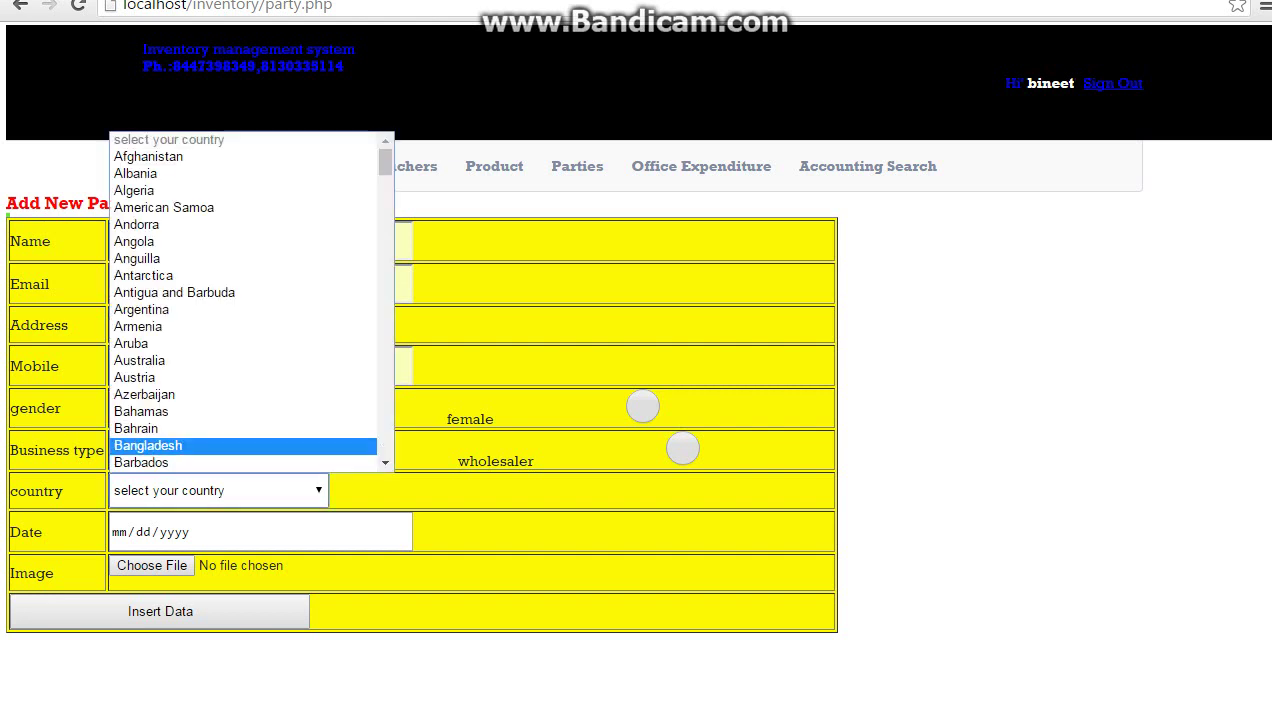
pyautogui.press('Up')
pyautogui.press('Escape')
pyautogui.hotkey('alt', 'Down')
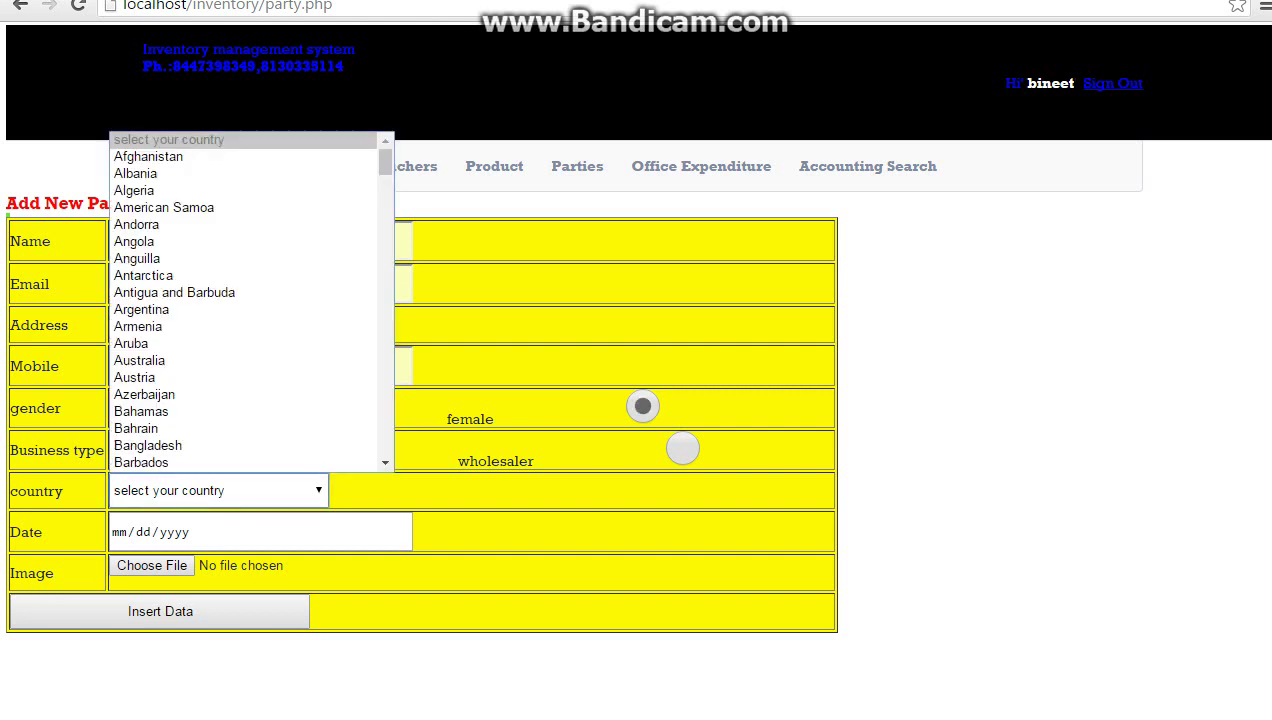
pyautogui.press('i')
pyautogui.press('n')
pyautogui.press('d')
pyautogui.press('o')
pyautogui.press('Up')
pyautogui.press('Return')
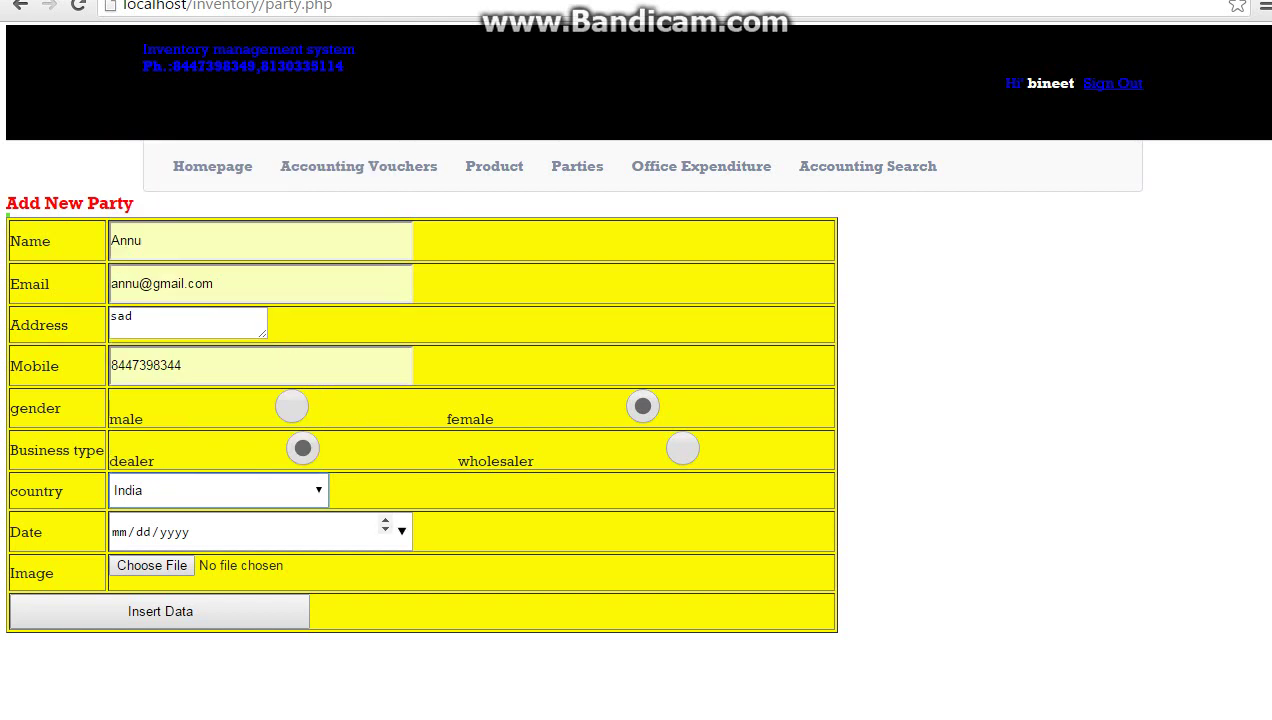
# Set the date to 05/23/2016, save the party, and view the all-parties PDF report
pyautogui.press('Tab')
pyautogui.hotkey('alt', 'Down')
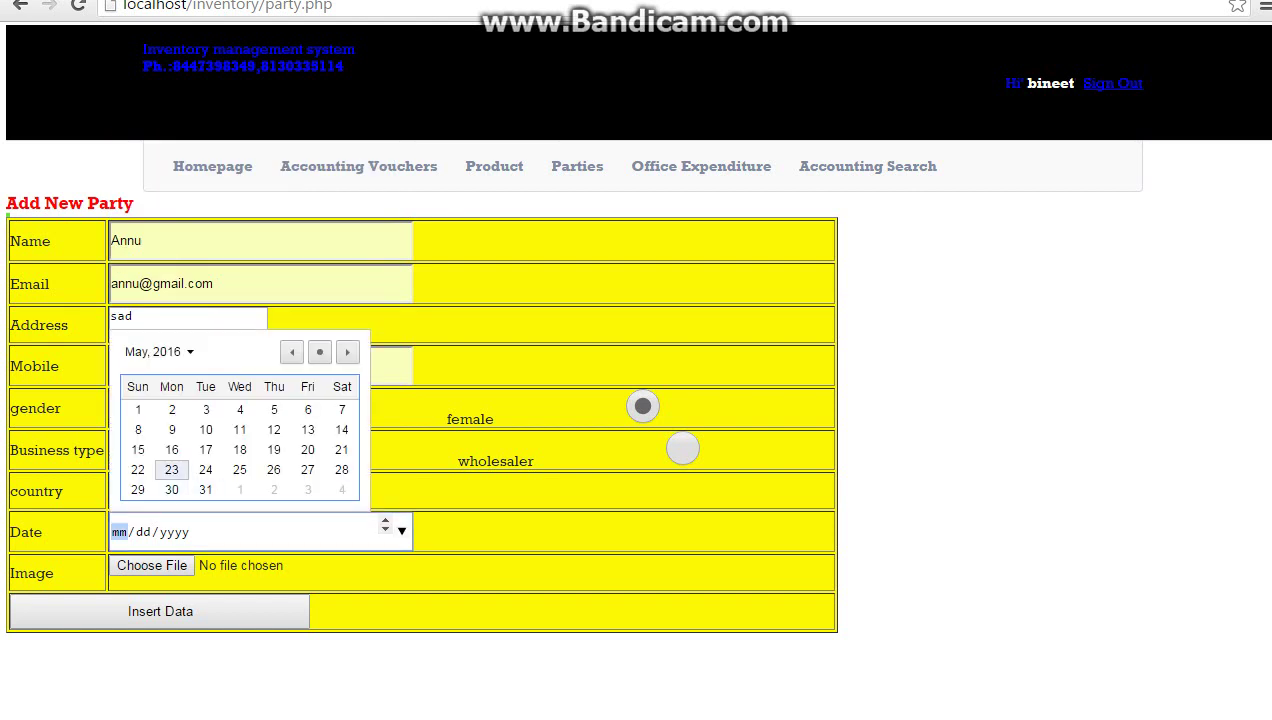
pyautogui.press('Return')
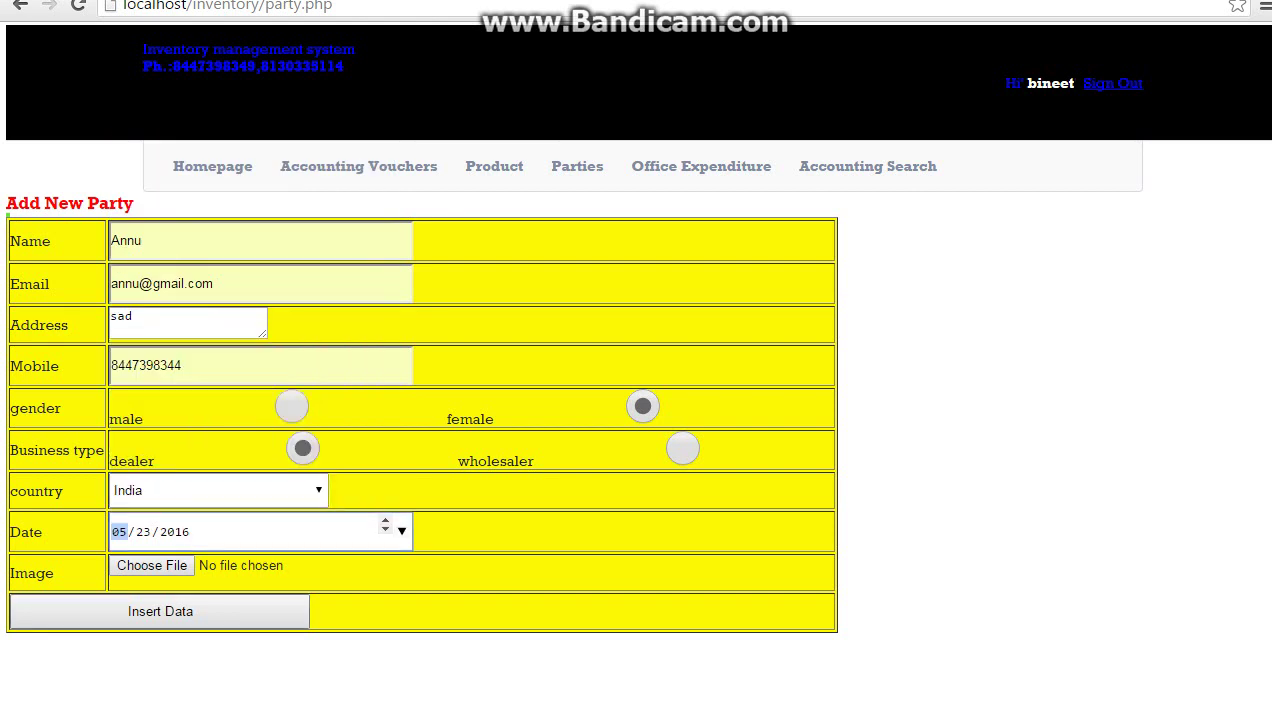
pyautogui.press('Return')
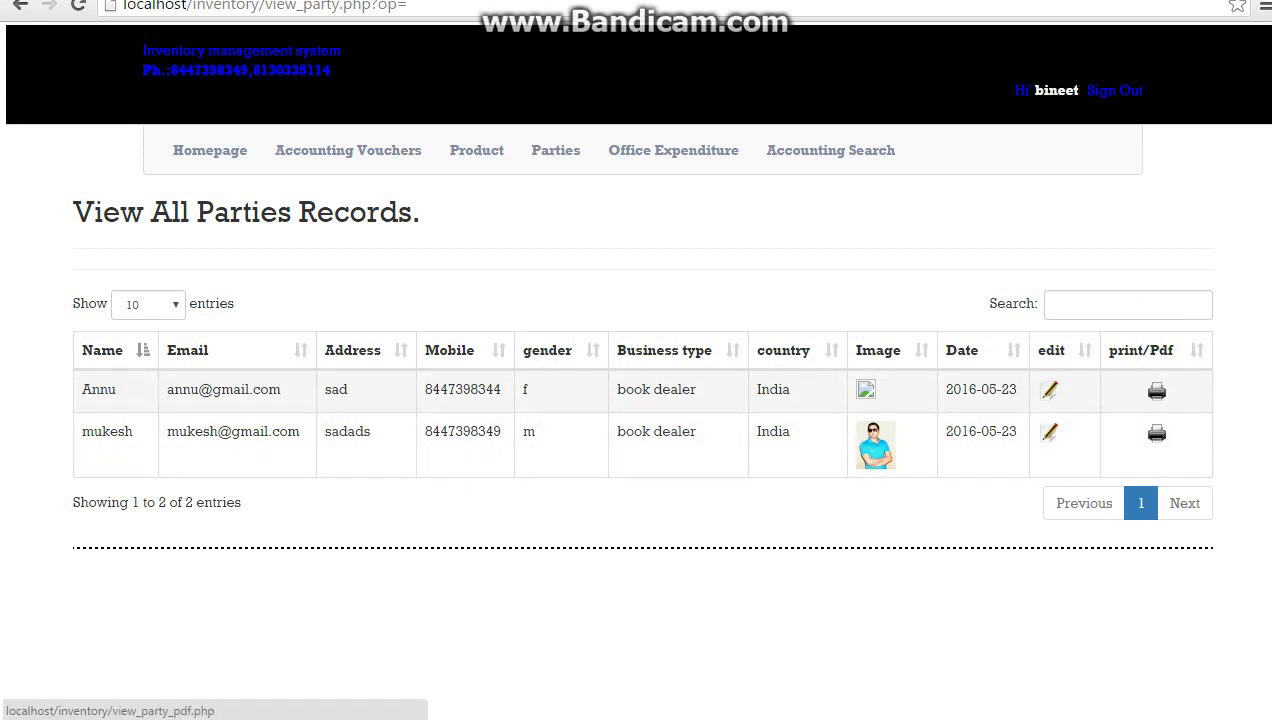
pyautogui.click(1157, 390)
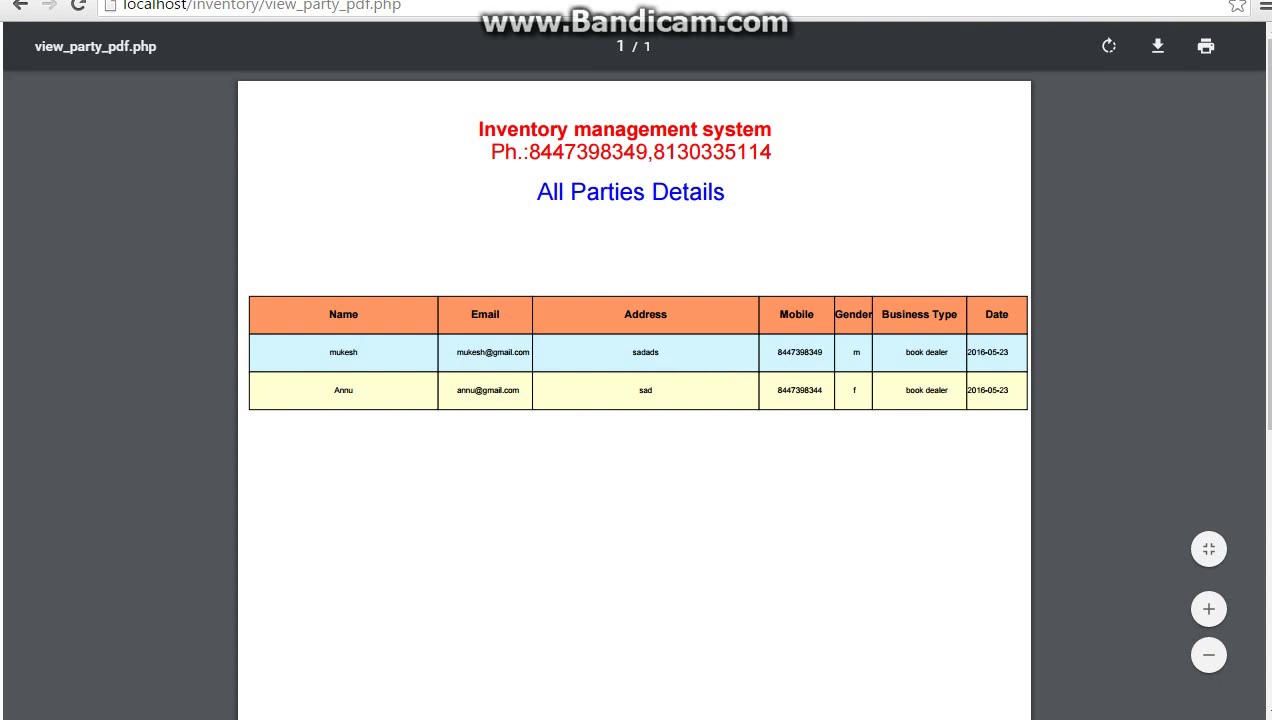
pyautogui.click(20, 4)
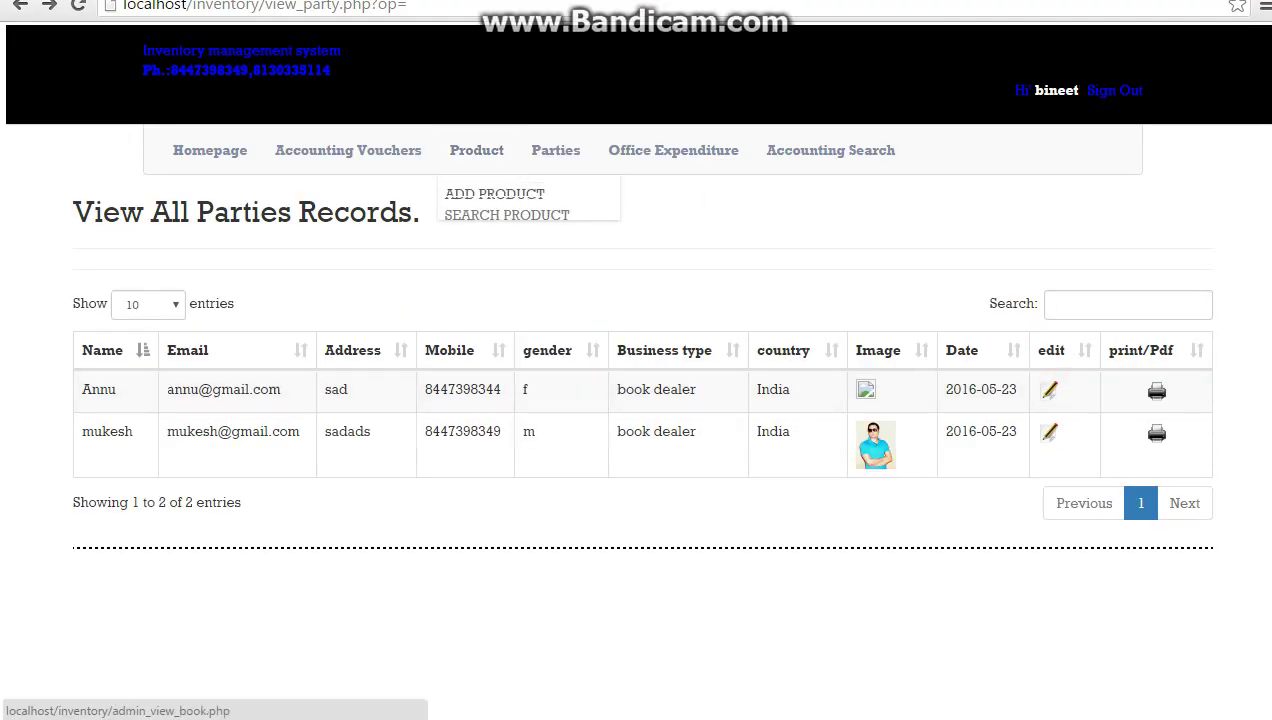
pyautogui.click(476, 150)
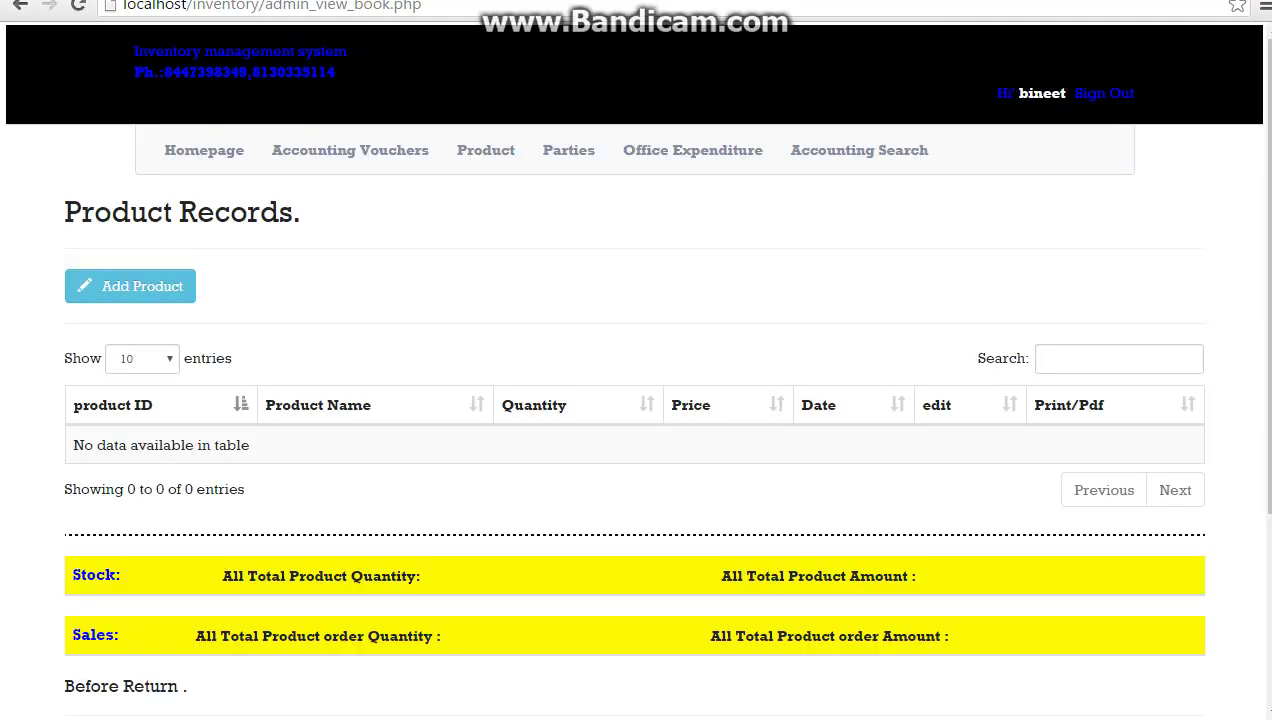
# Start a new product with ID 001 and the name product1
pyautogui.click(130, 286)
pyautogui.click(842, 316)
pyautogui.write('p')
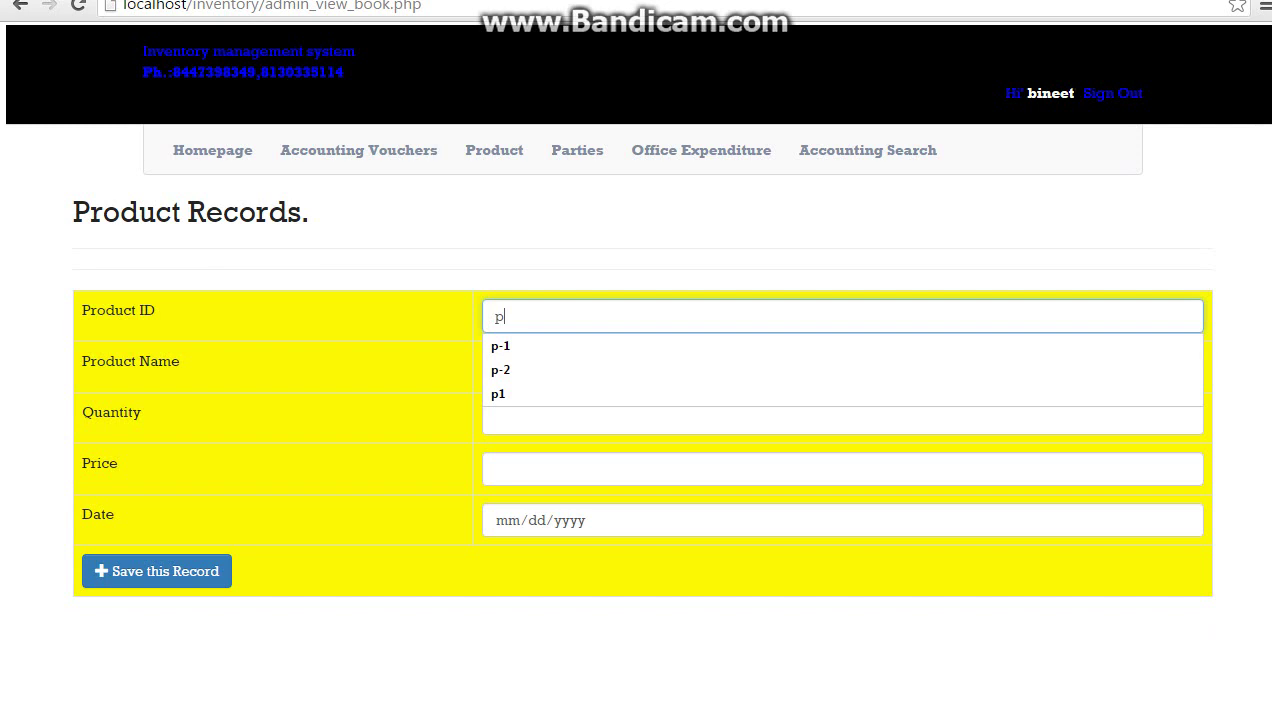
pyautogui.press('Down')
pyautogui.press('Return')
pyautogui.press('Tab')
pyautogui.hotkey('shift', 'Tab')
pyautogui.press('BackSpace')
pyautogui.write('001')
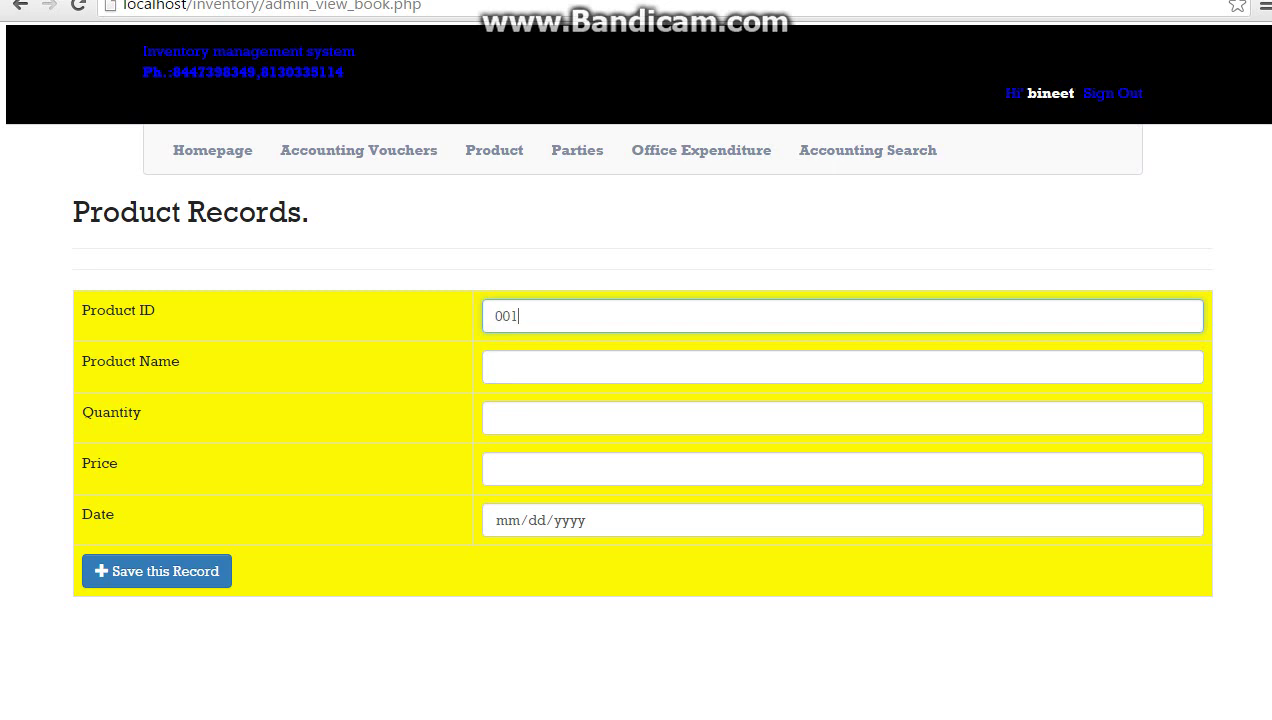
pyautogui.press('Tab')
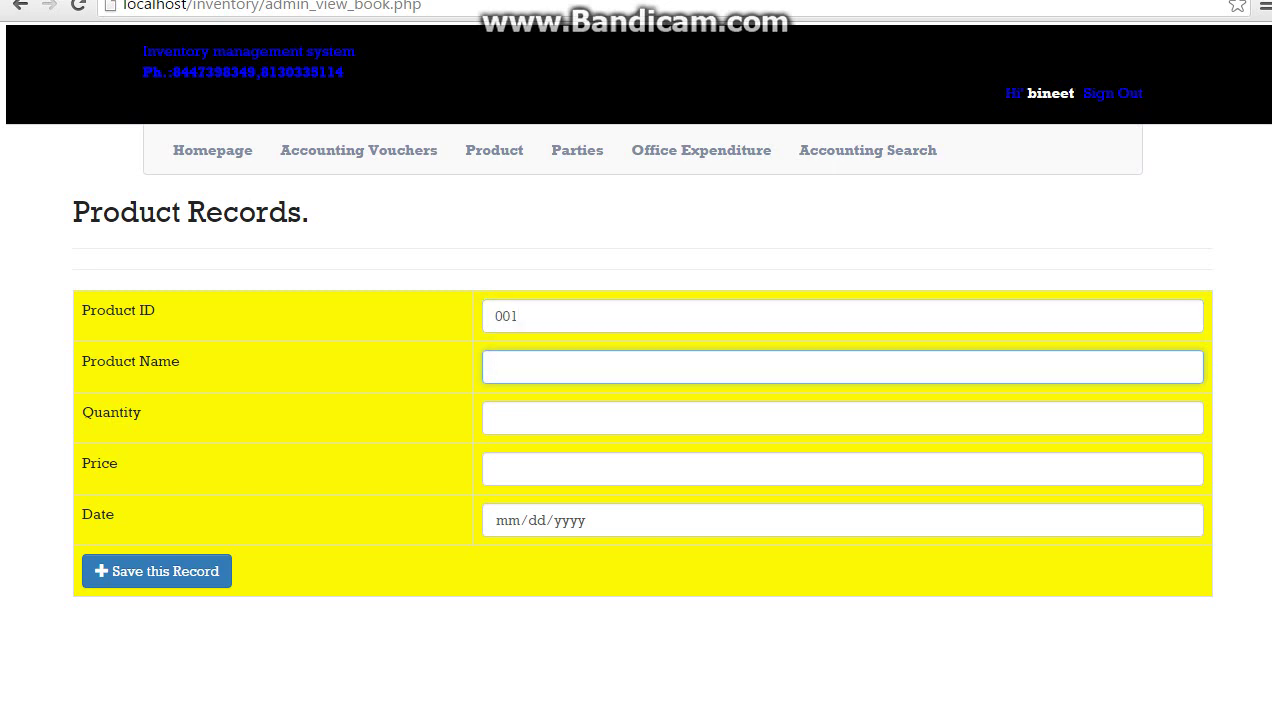
pyautogui.write('pro')
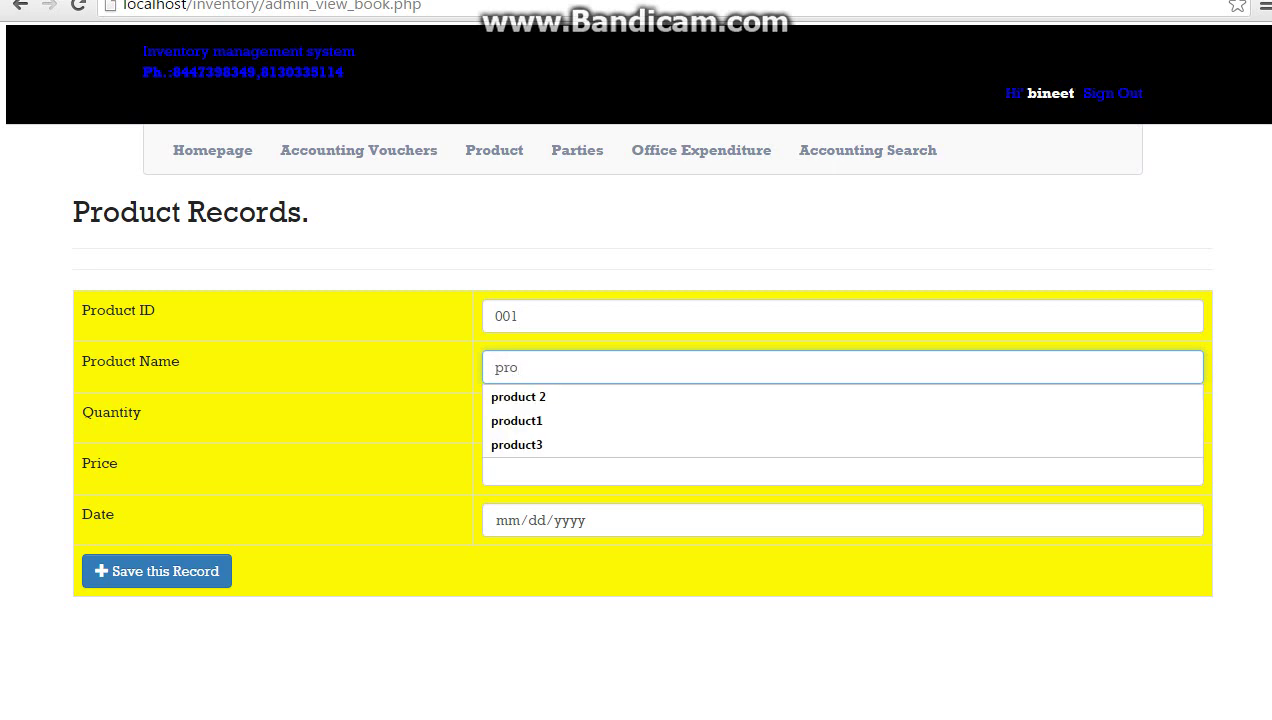
pyautogui.write('duct _')
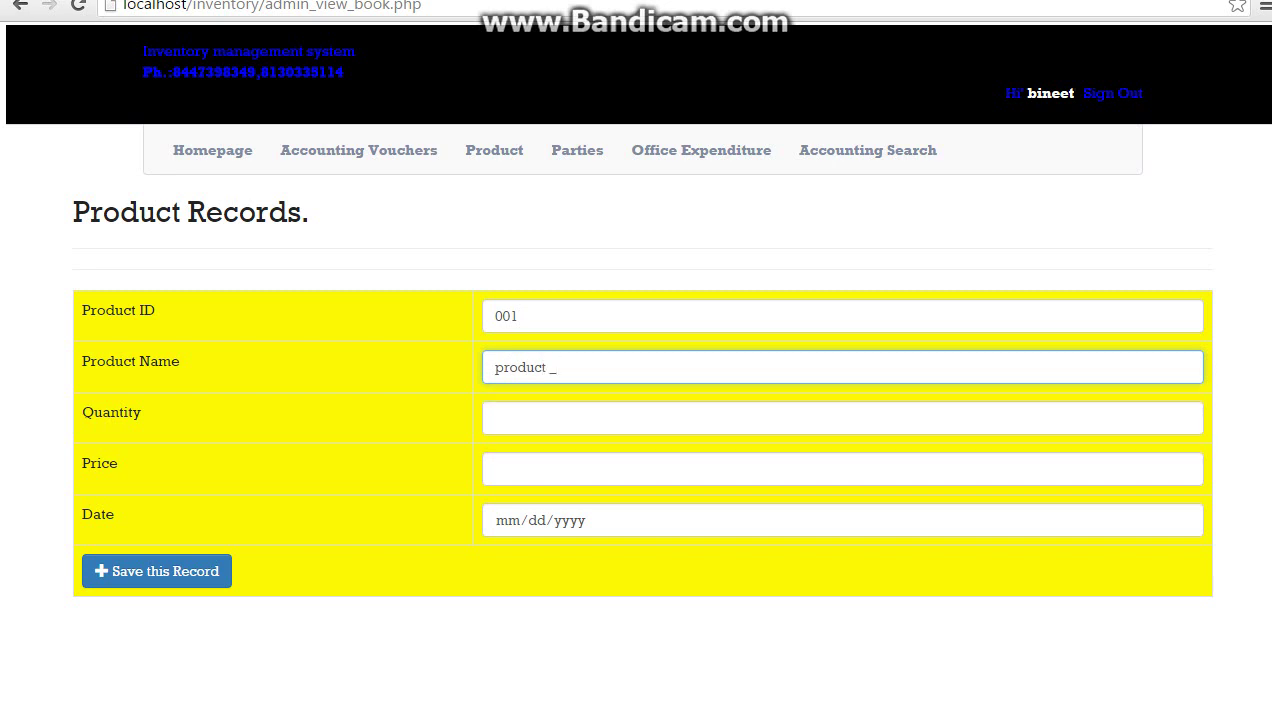
pyautogui.press('BackSpace')
pyautogui.press('BackSpace')
pyautogui.write('1')
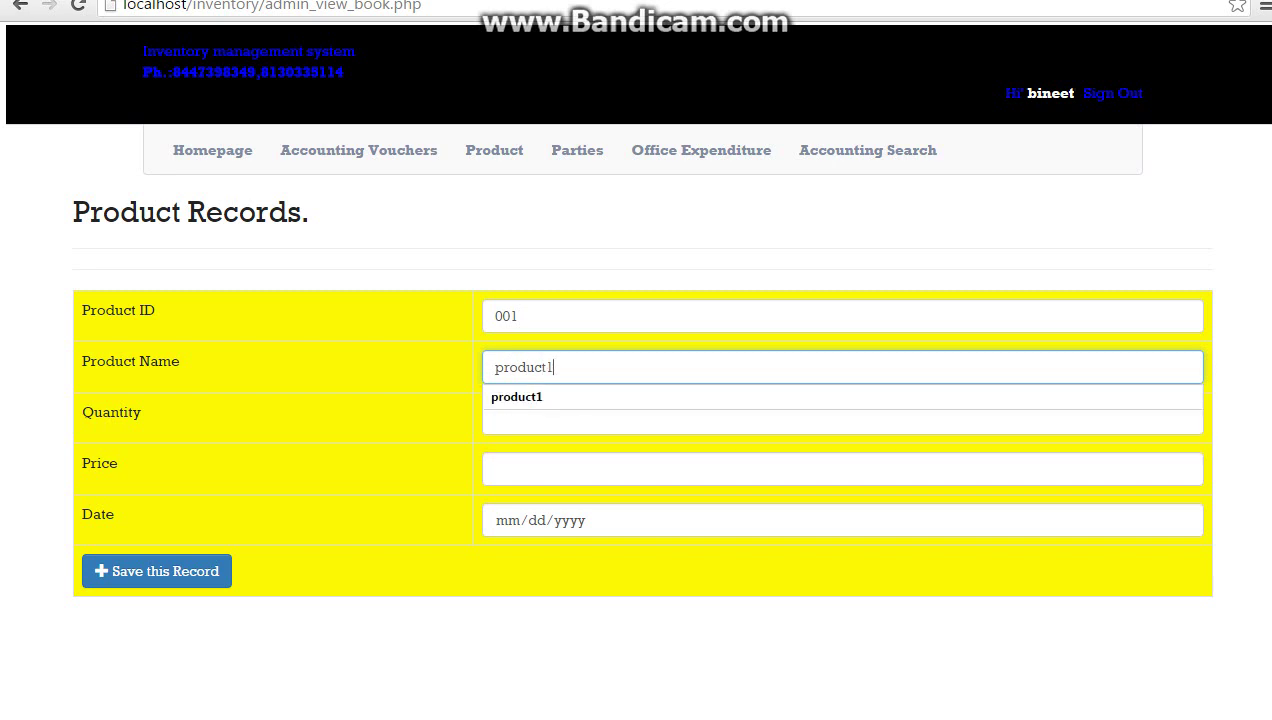
# Give product1 quantity 1000, price 100 and date 05/23/2016, then save it
pyautogui.click(490, 468)
pyautogui.click(490, 418)
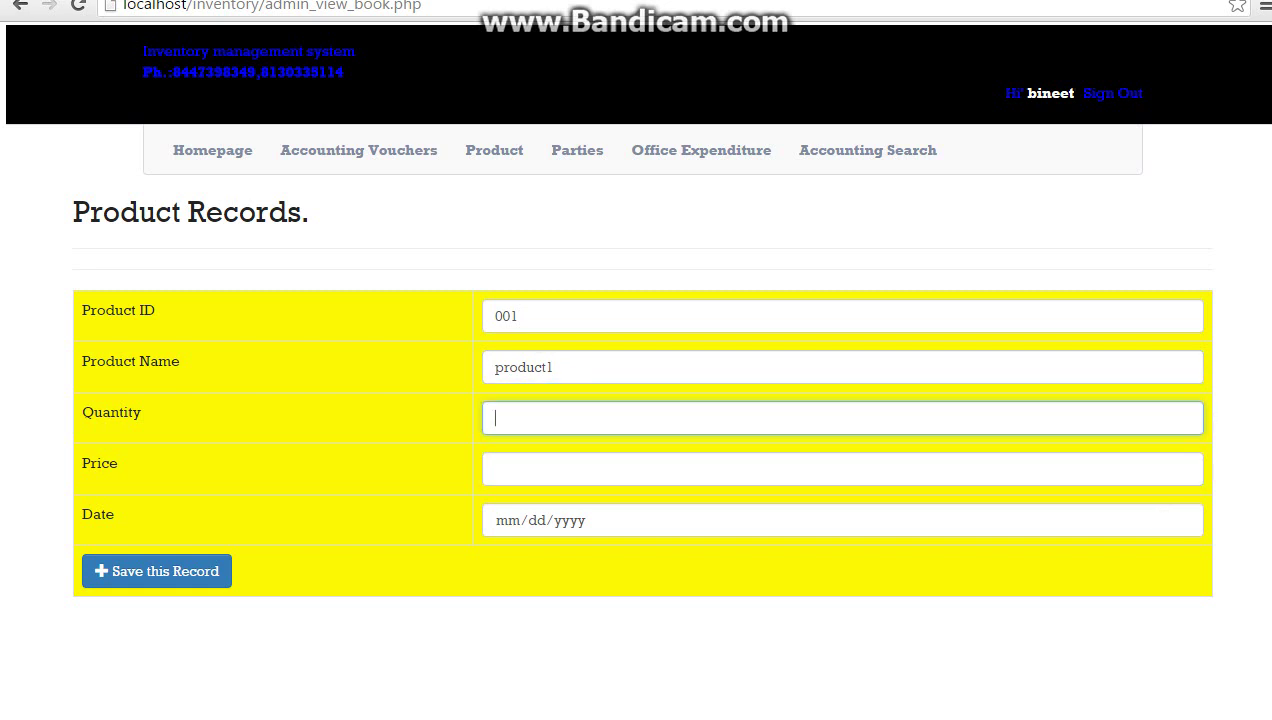
pyautogui.click(490, 418)
pyautogui.press('Down')
pyautogui.press('Return')
pyautogui.press('Tab')
pyautogui.press('Down')
pyautogui.press('Down')
pyautogui.press('Return')
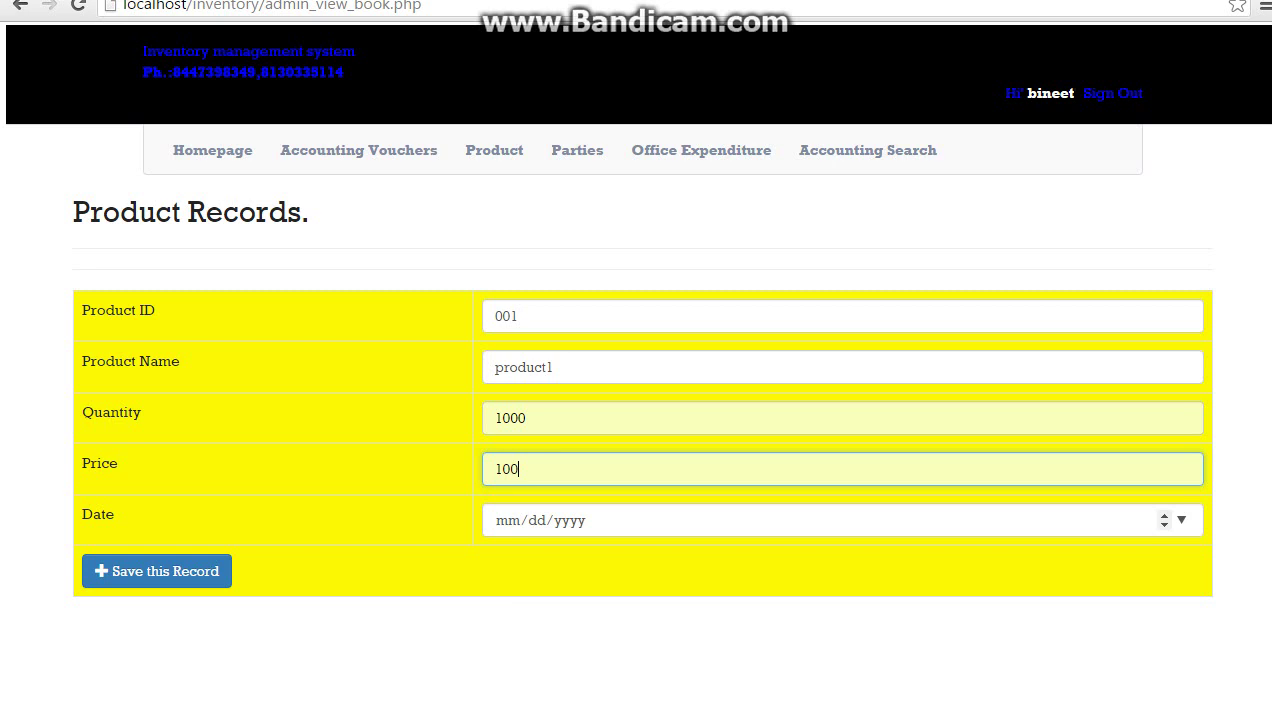
pyautogui.click(1181, 520)
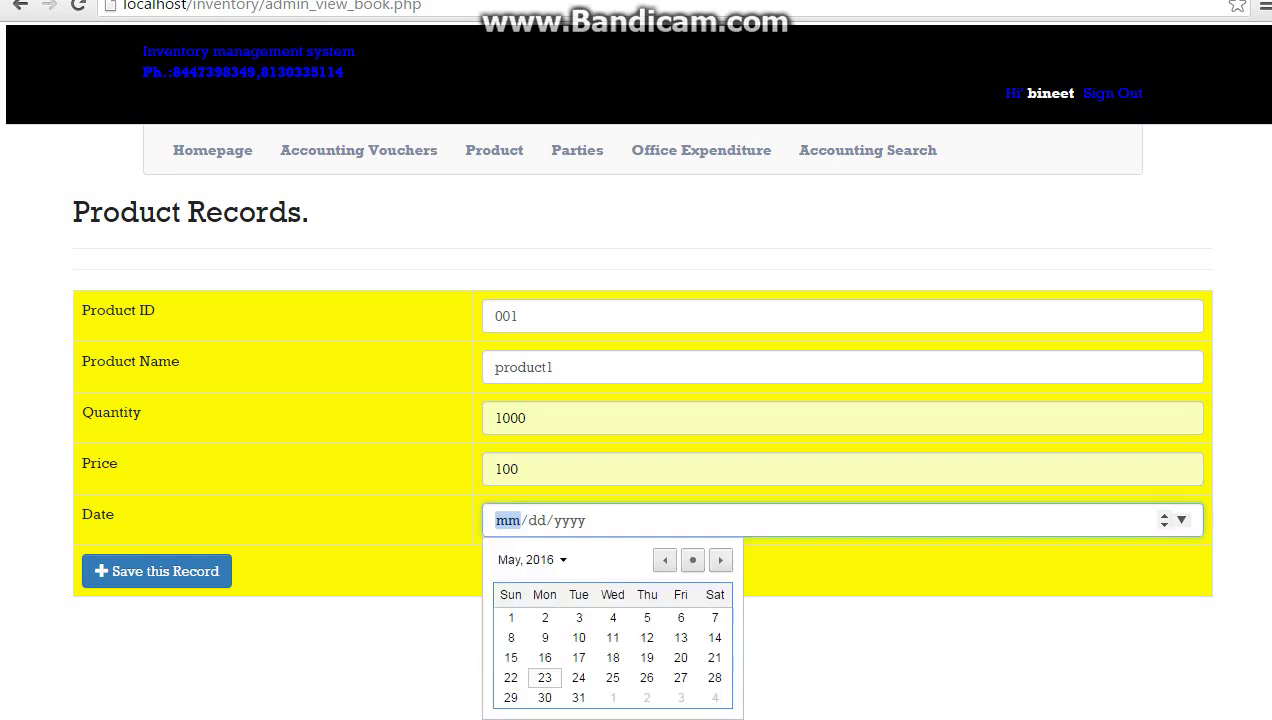
pyautogui.press('Return')
pyautogui.click(157, 571)
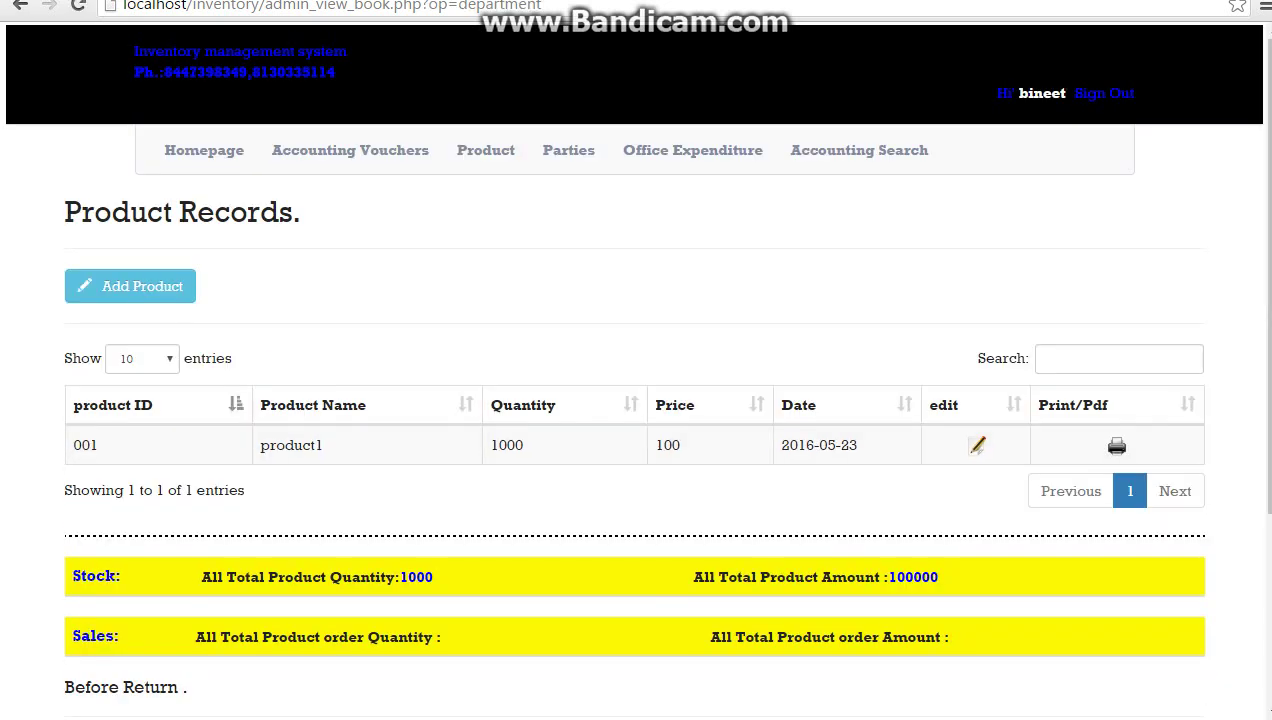
# Start another new product with ID 002 and the name product 2
pyautogui.click(130, 286)
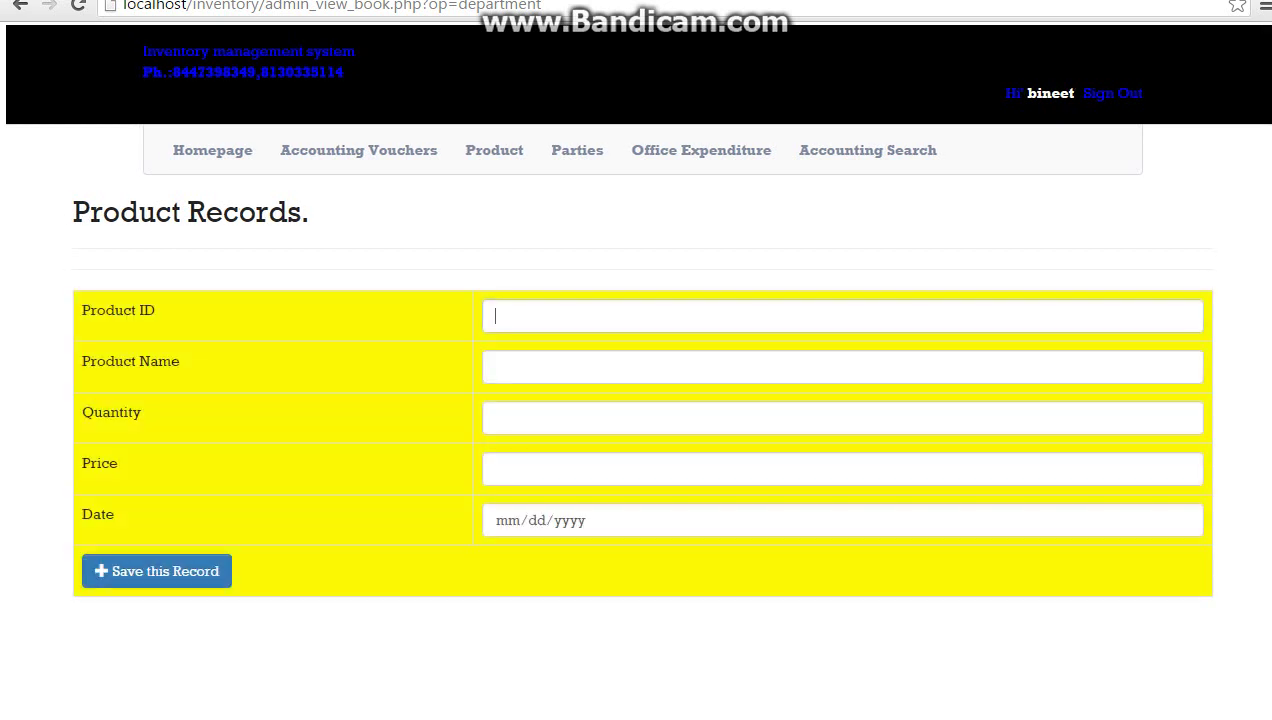
pyautogui.click(494, 316)
pyautogui.write('00')
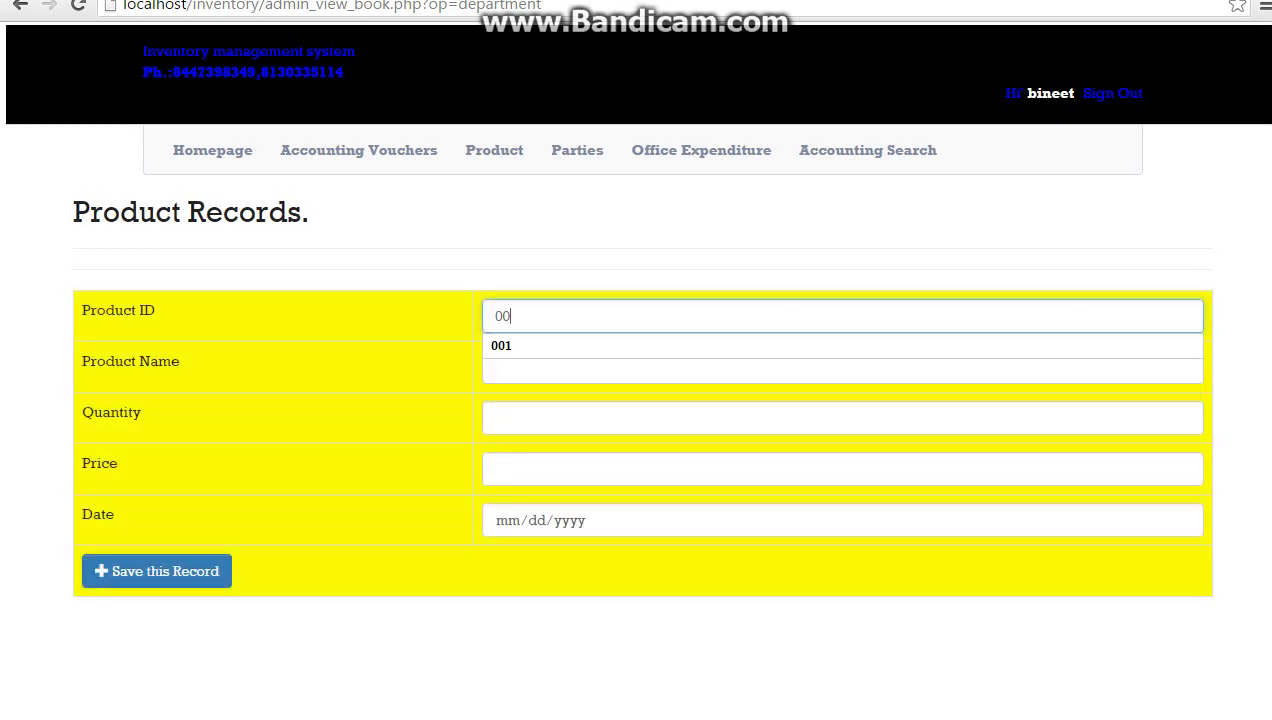
pyautogui.write('2')
pyautogui.click(520, 367)
pyautogui.press('Down')
# Give product 2 quantity 1000, price 100 and date 05/23/2016, then save it
pyautogui.press('Down')
pyautogui.press('Down')
pyautogui.press('Return')
pyautogui.press('Tab')
pyautogui.press('Down')
pyautogui.press('Down')
pyautogui.press('Return')
pyautogui.press('Tab')
pyautogui.press('Down')
pyautogui.press('Down')
pyautogui.press('Return')
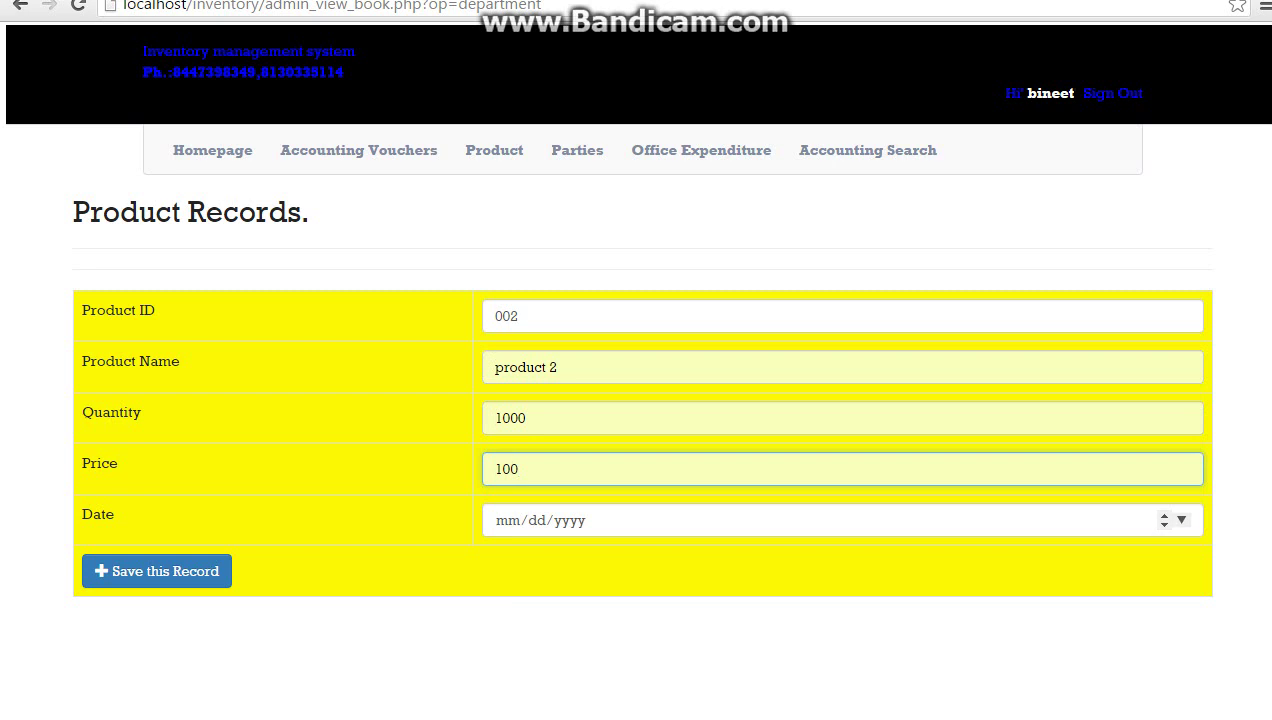
pyautogui.press('Tab')
pyautogui.hotkey('alt', 'Down')
pyautogui.press('Return')
pyautogui.press('Tab')
pyautogui.press('Return')
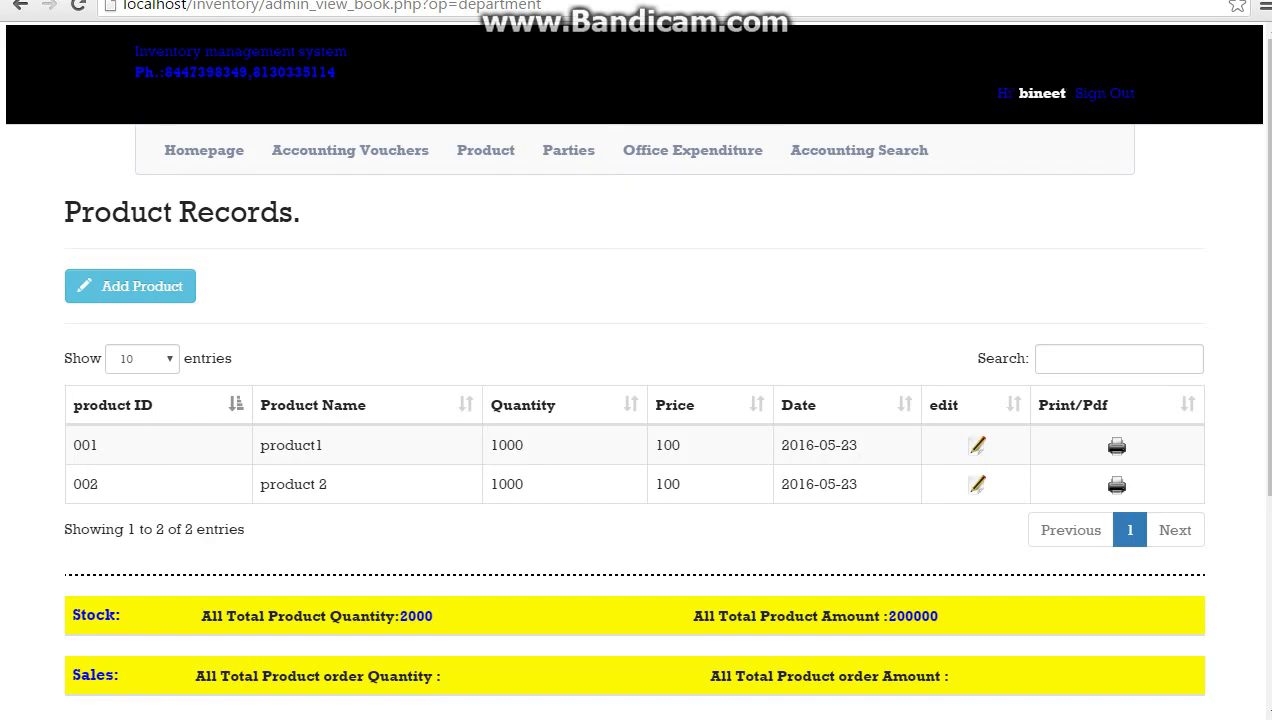
# Check the stock totals of 2000 units and 200000, then return to the homepage
pyautogui.scroll(-3, 636, 400)
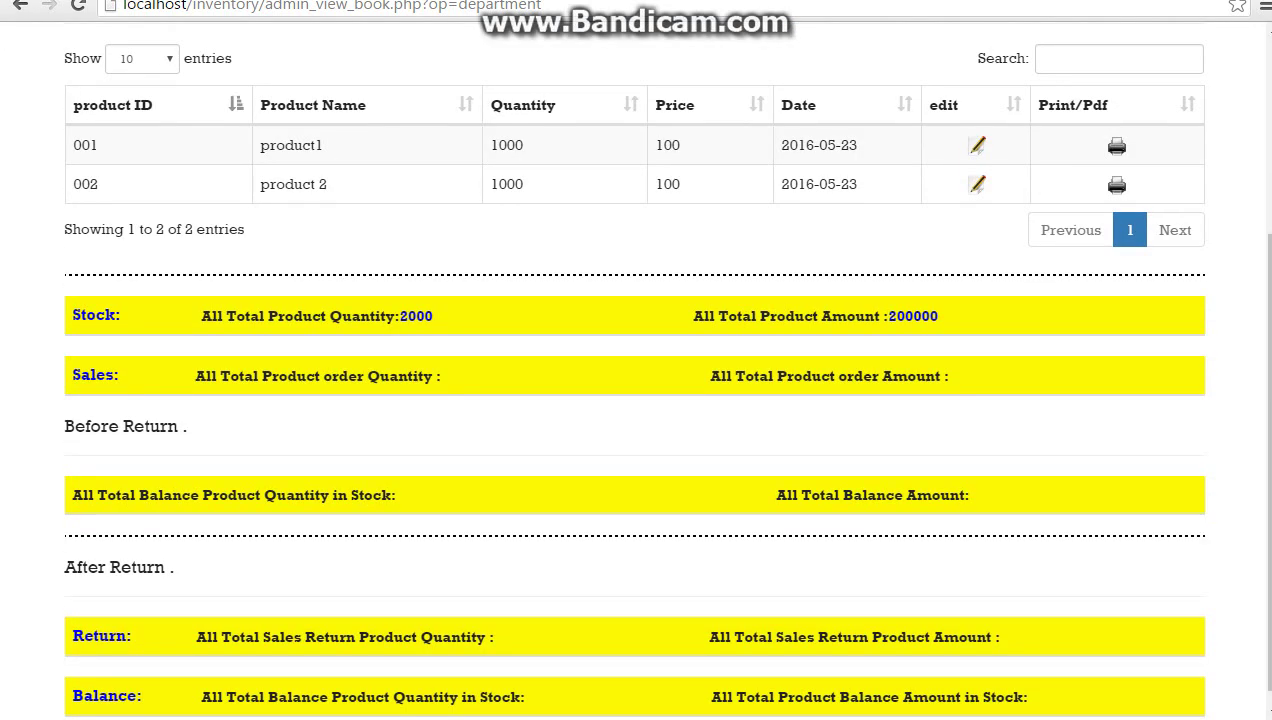
pyautogui.moveTo(432, 316); pyautogui.dragTo(370, 316)
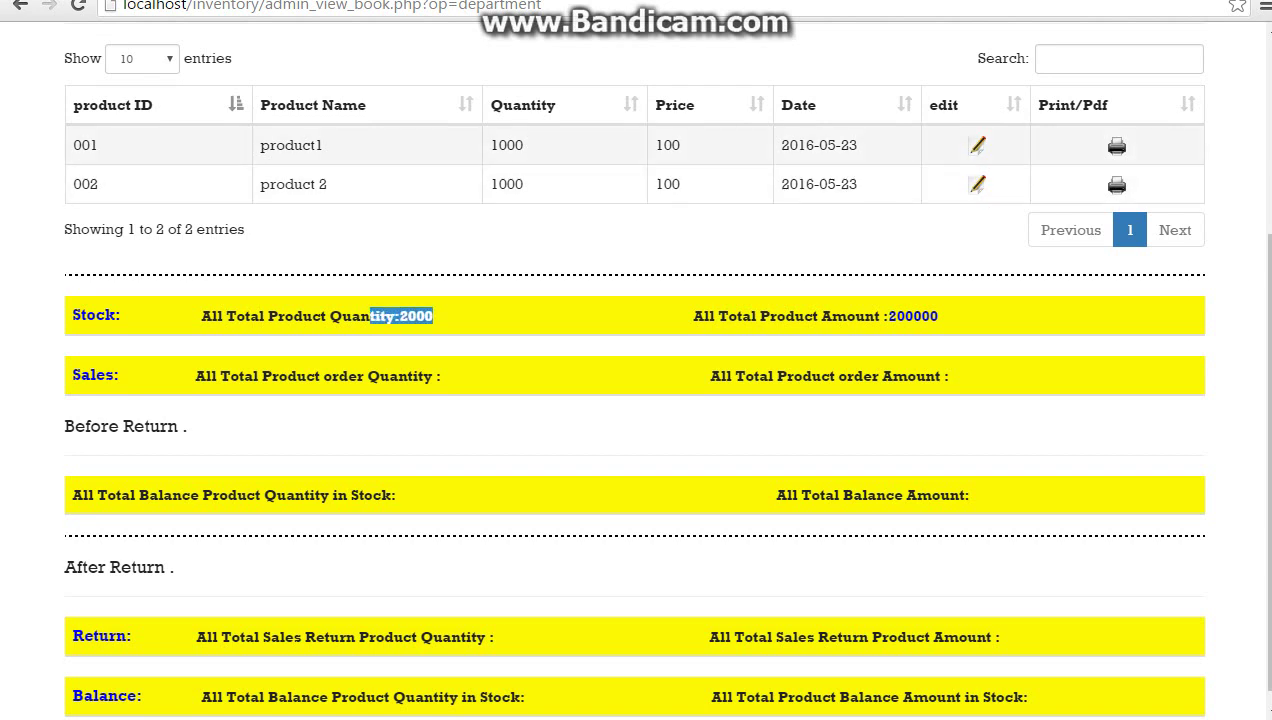
pyautogui.moveTo(938, 316); pyautogui.dragTo(694, 316)
pyautogui.scroll(1, 640, 380)
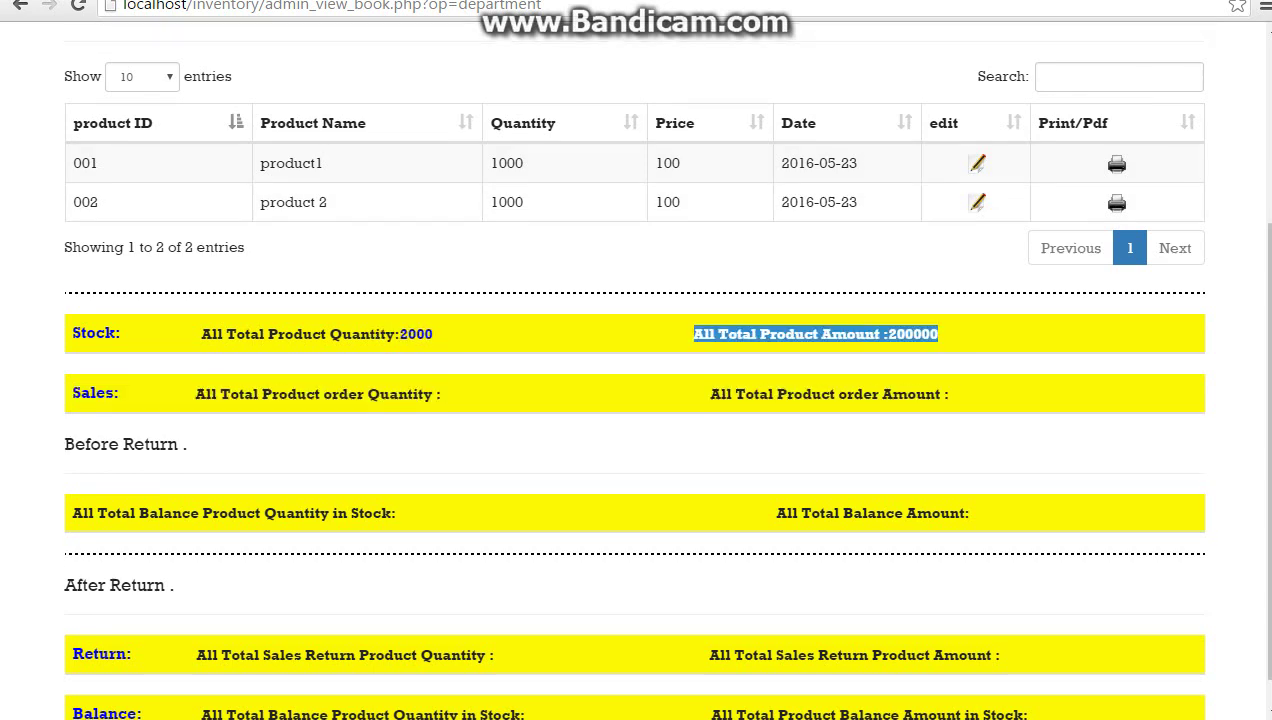
pyautogui.scroll(3, 636, 400)
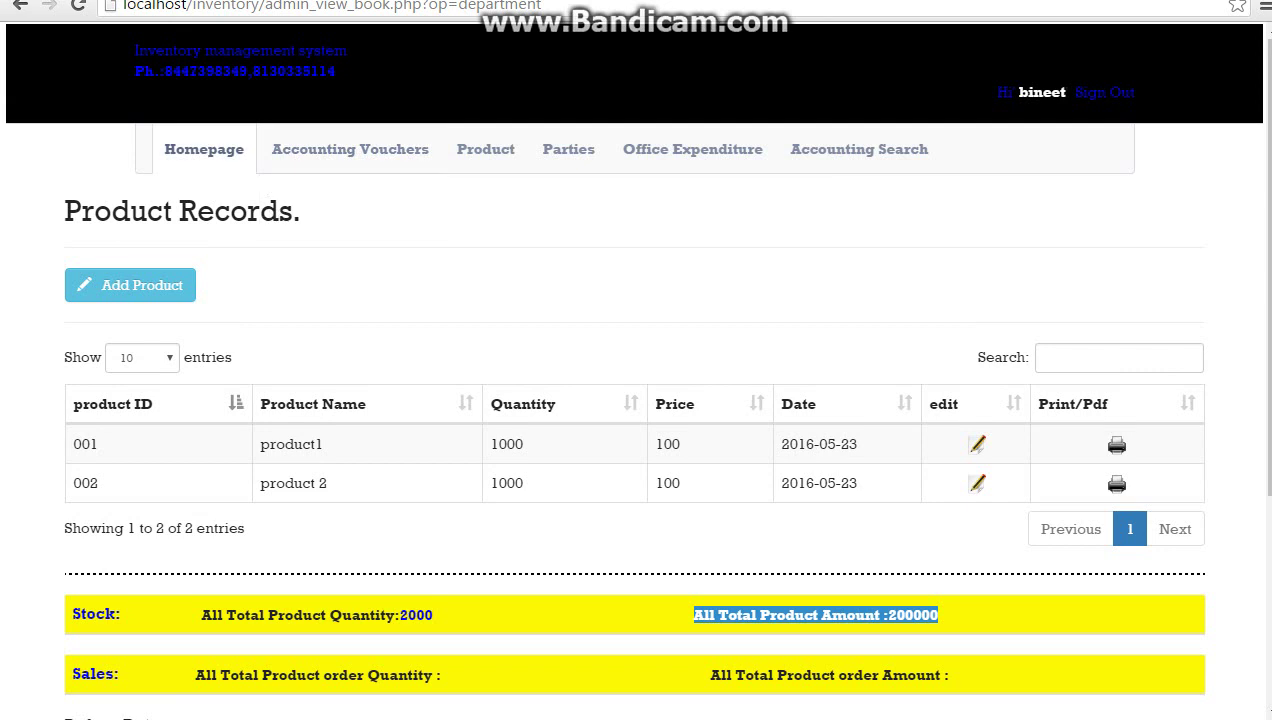
pyautogui.click(204, 149)
# Start sales order 001 for the first party with note 'asd', dated 05/23/2016
pyautogui.moveTo(358, 166)
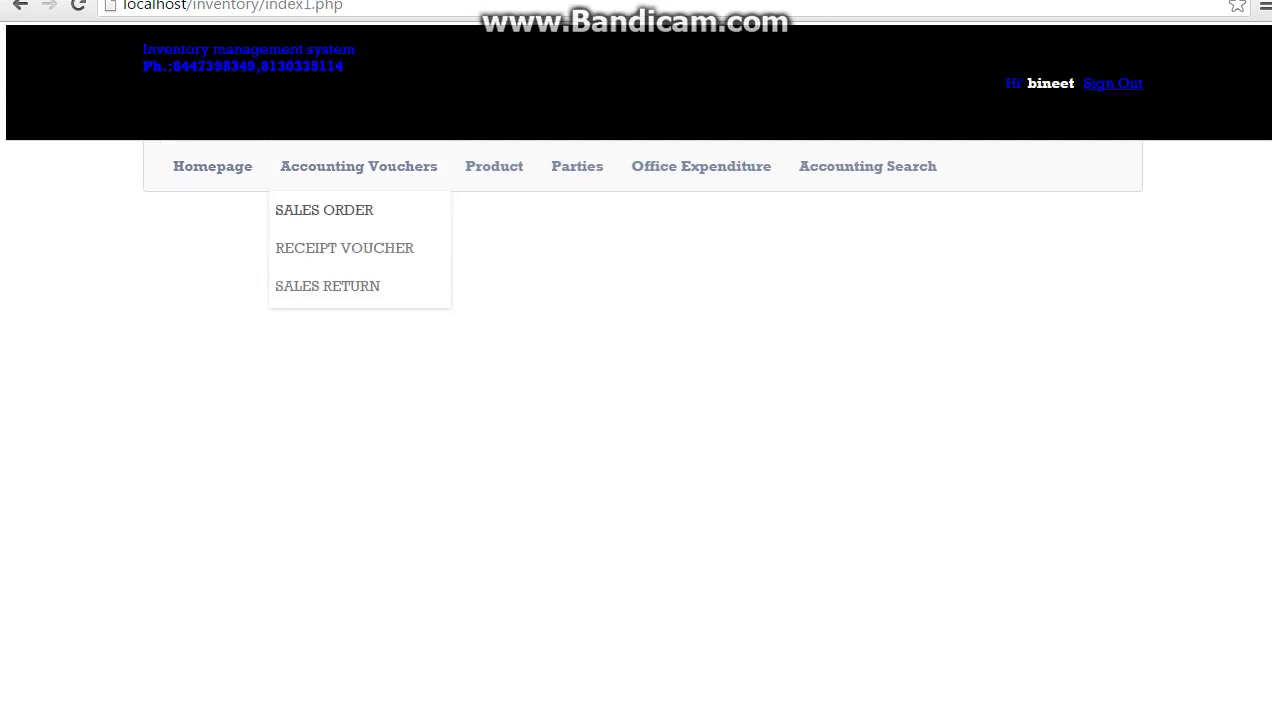
pyautogui.click(300, 209)
pyautogui.click(190, 287)
pyautogui.click(150, 311)
pyautogui.click(400, 286)
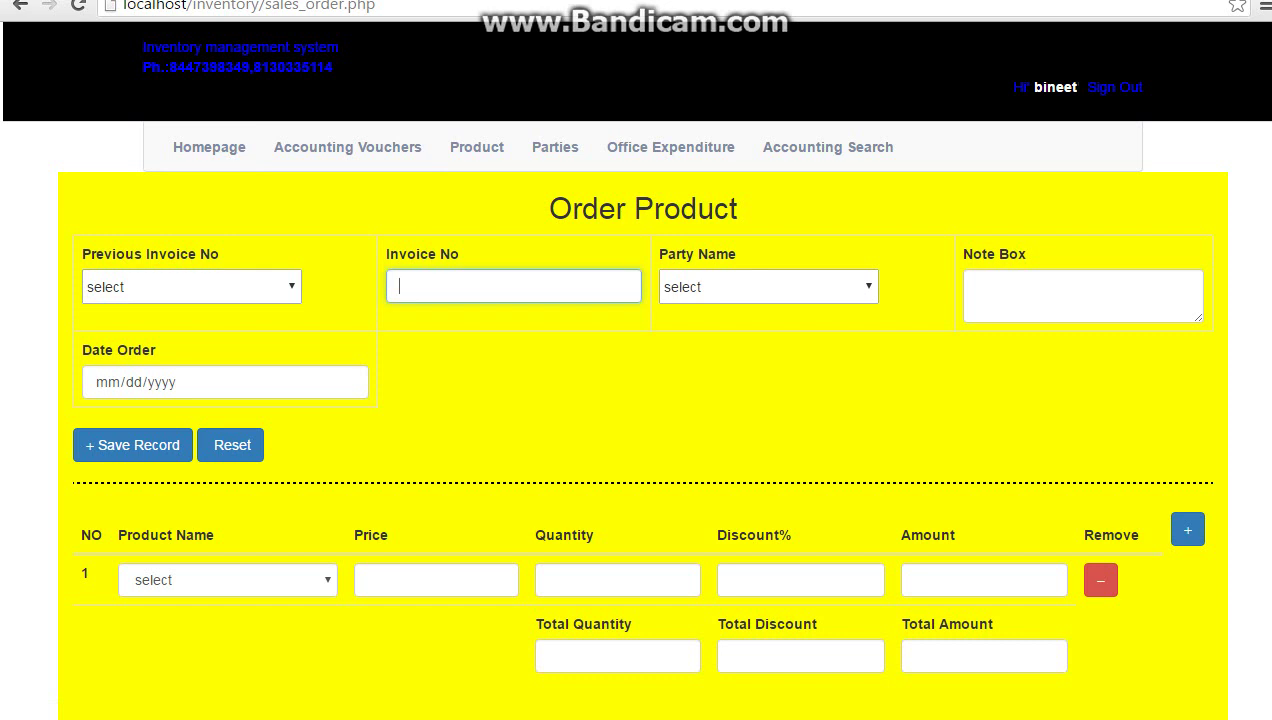
pyautogui.write('001')
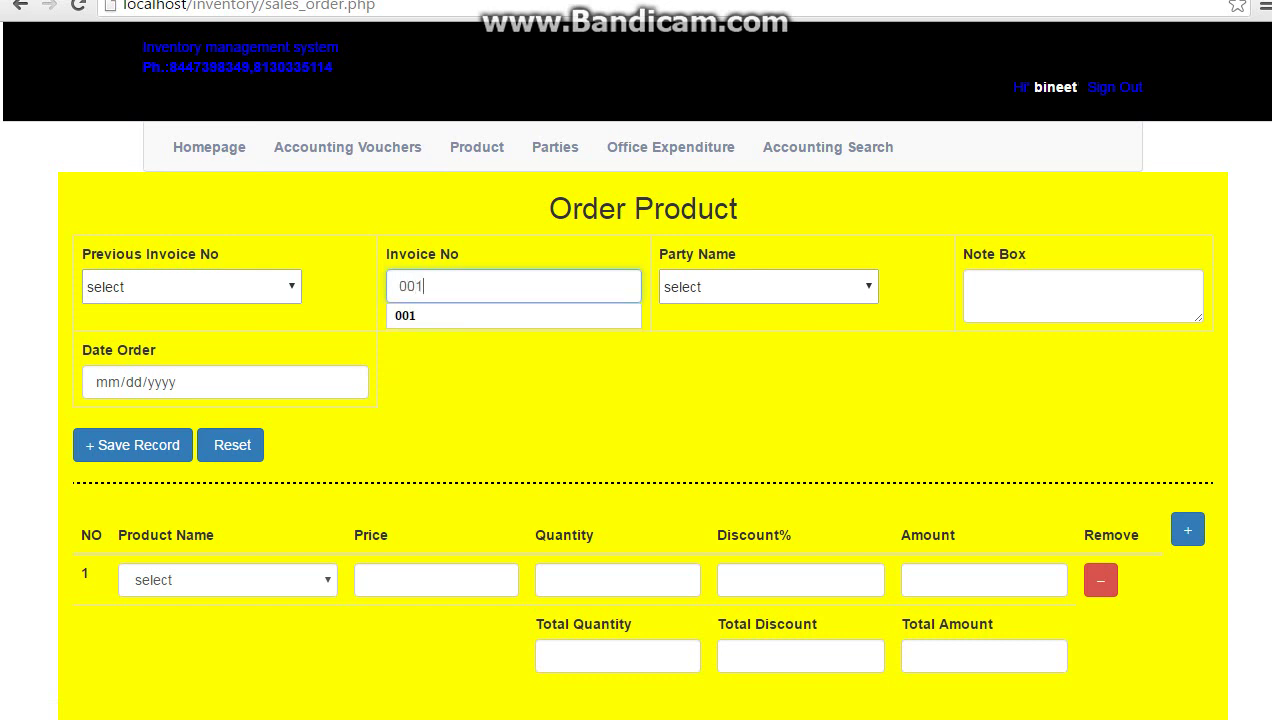
pyautogui.click(768, 287)
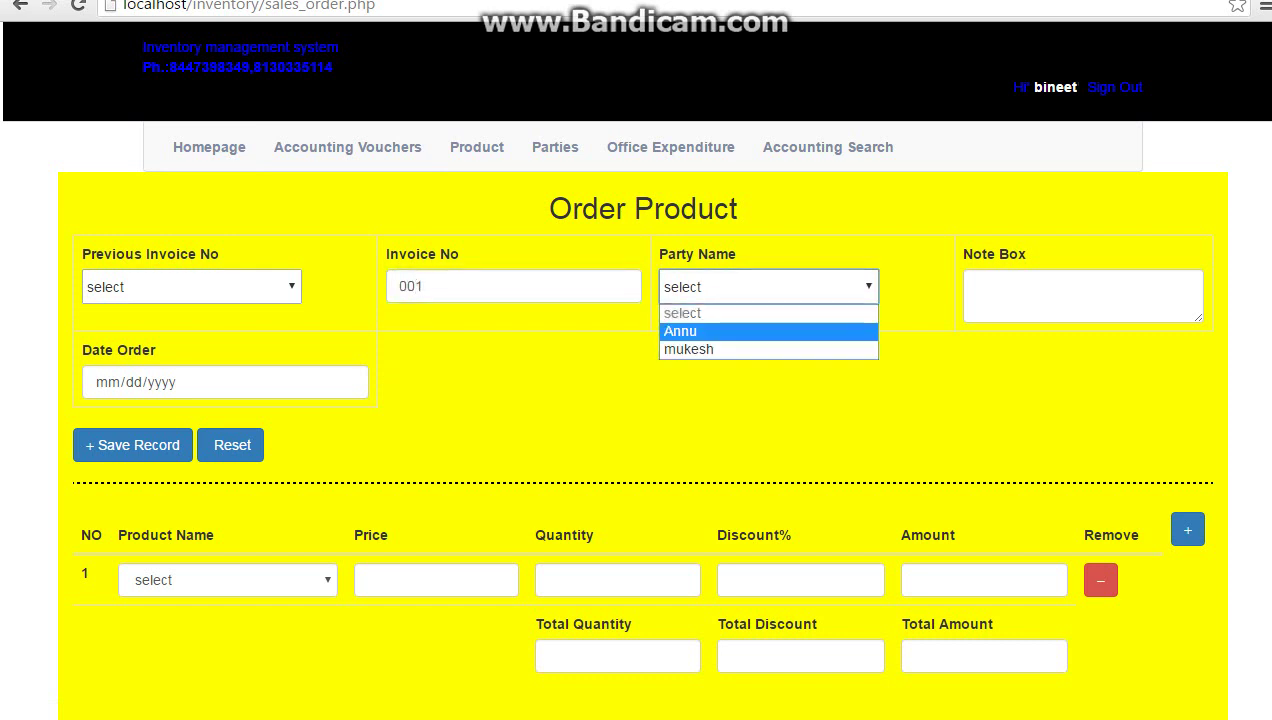
pyautogui.click(680, 331)
pyautogui.click(1083, 295)
pyautogui.write('asd')
pyautogui.click(346, 382)
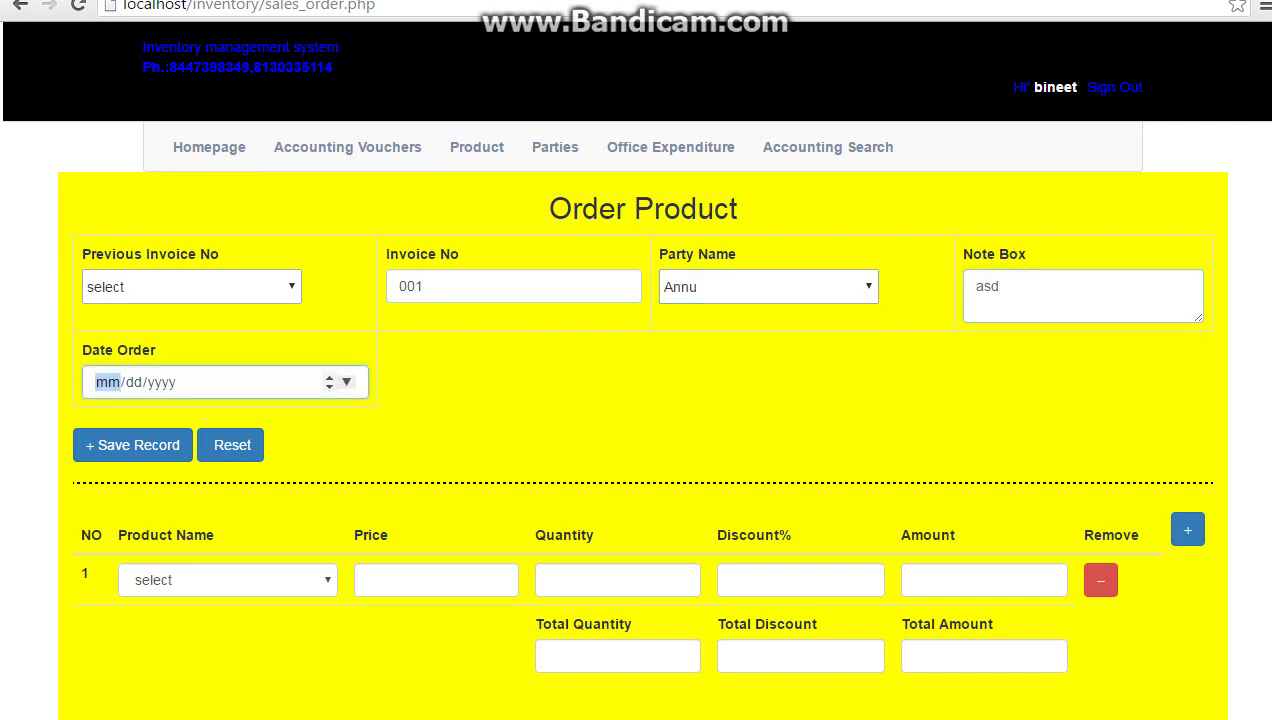
pyautogui.click(145, 539)
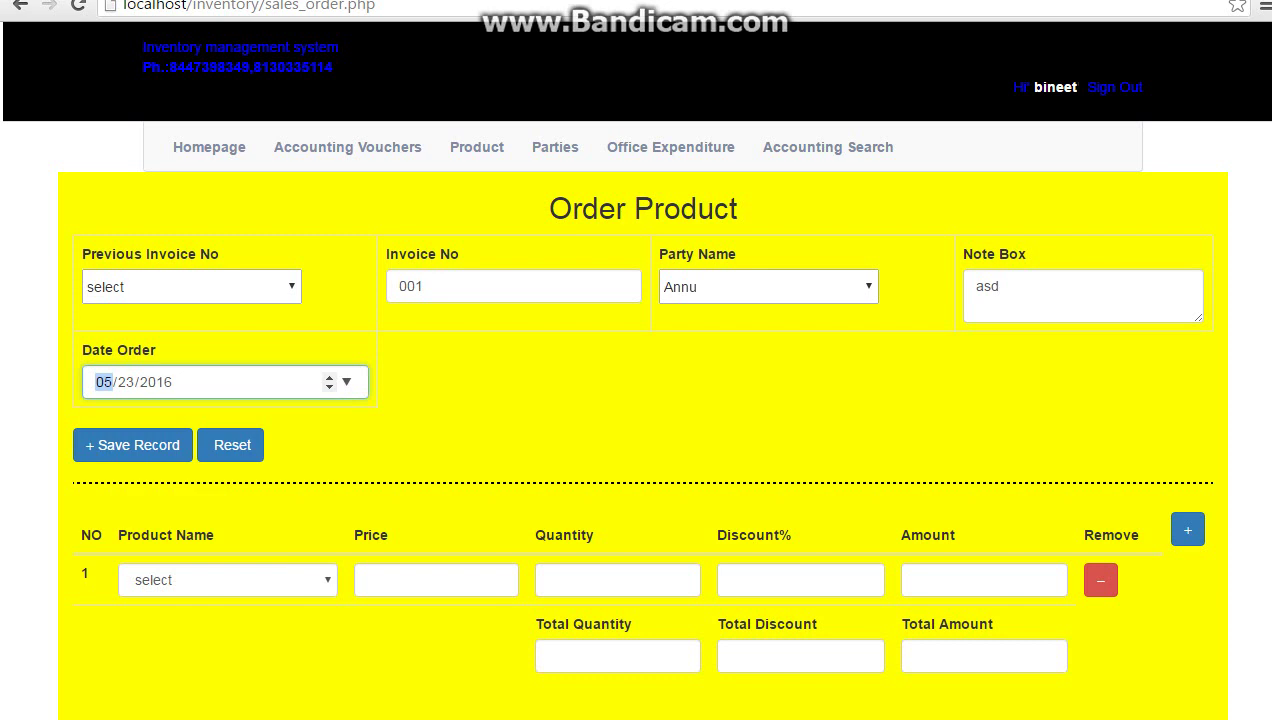
# Add product1 at price 100, quantity 100, discount 10 as the first row
pyautogui.click(228, 580)
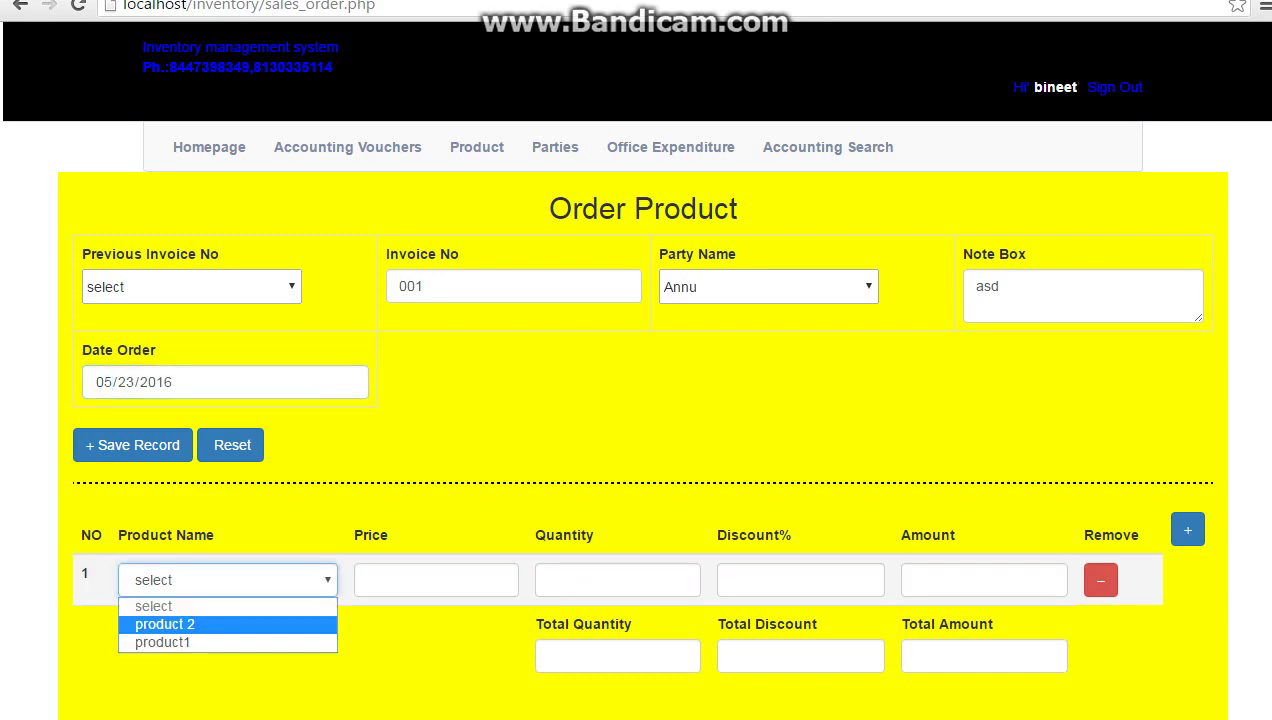
pyautogui.press('Return')
pyautogui.press('Tab')
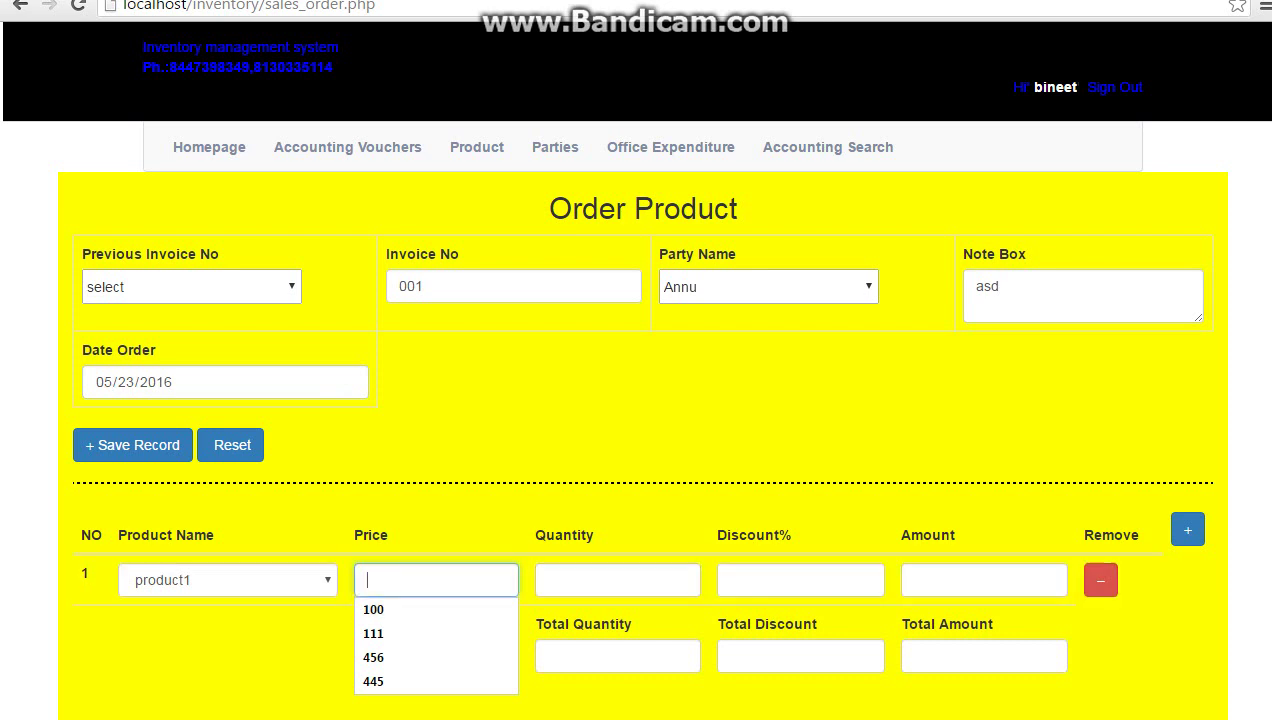
pyautogui.moveTo(477, 147)
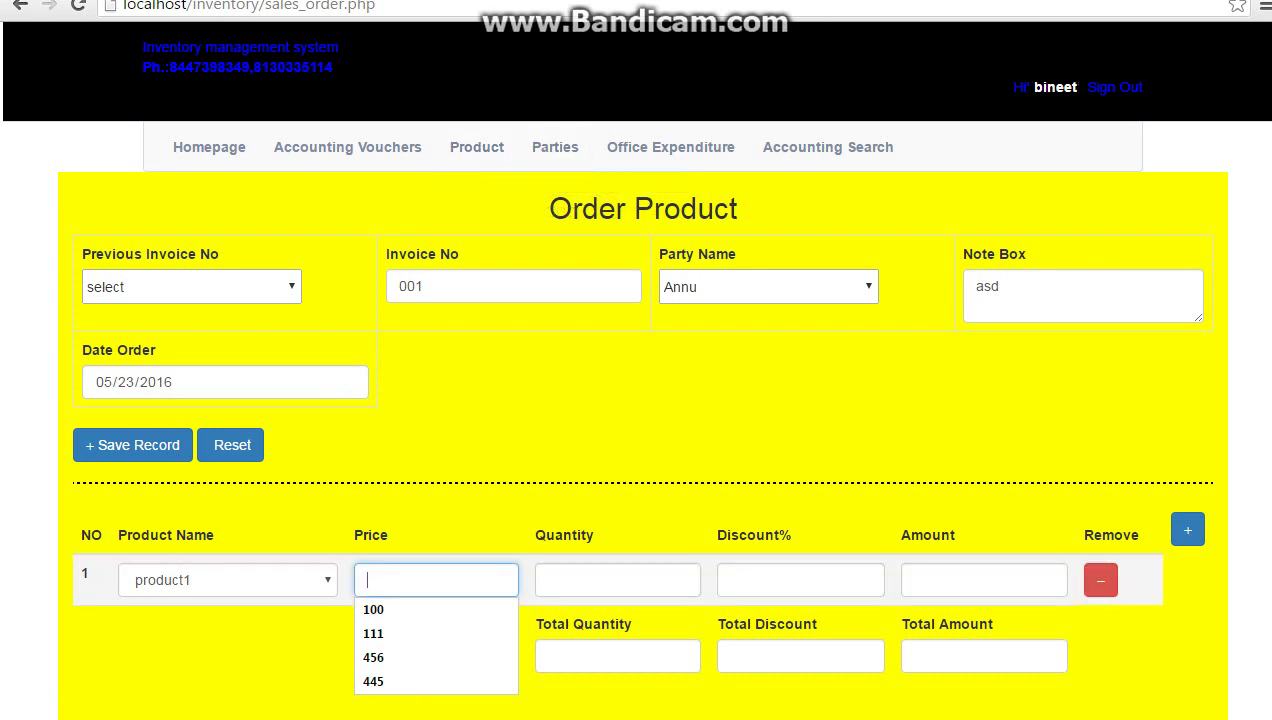
pyautogui.press('Down')
pyautogui.press('Return')
pyautogui.press('Tab')
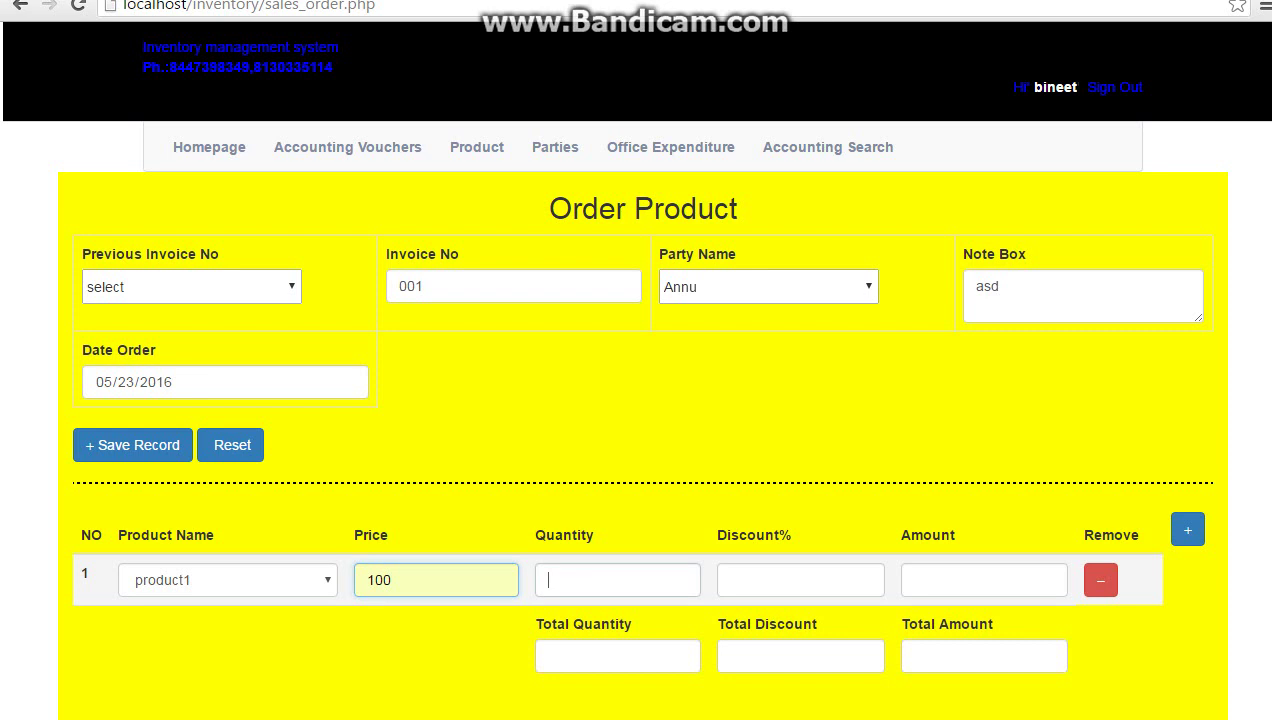
pyautogui.write('100')
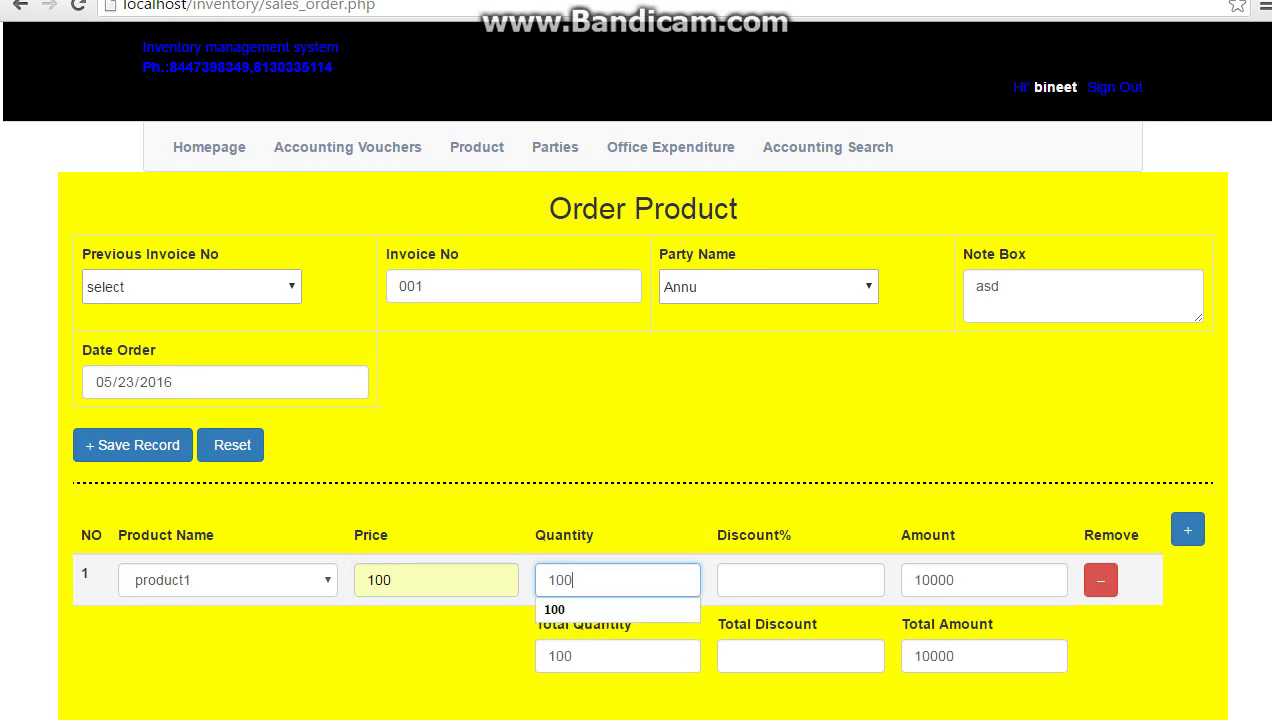
pyautogui.press('Tab')
pyautogui.write('10')
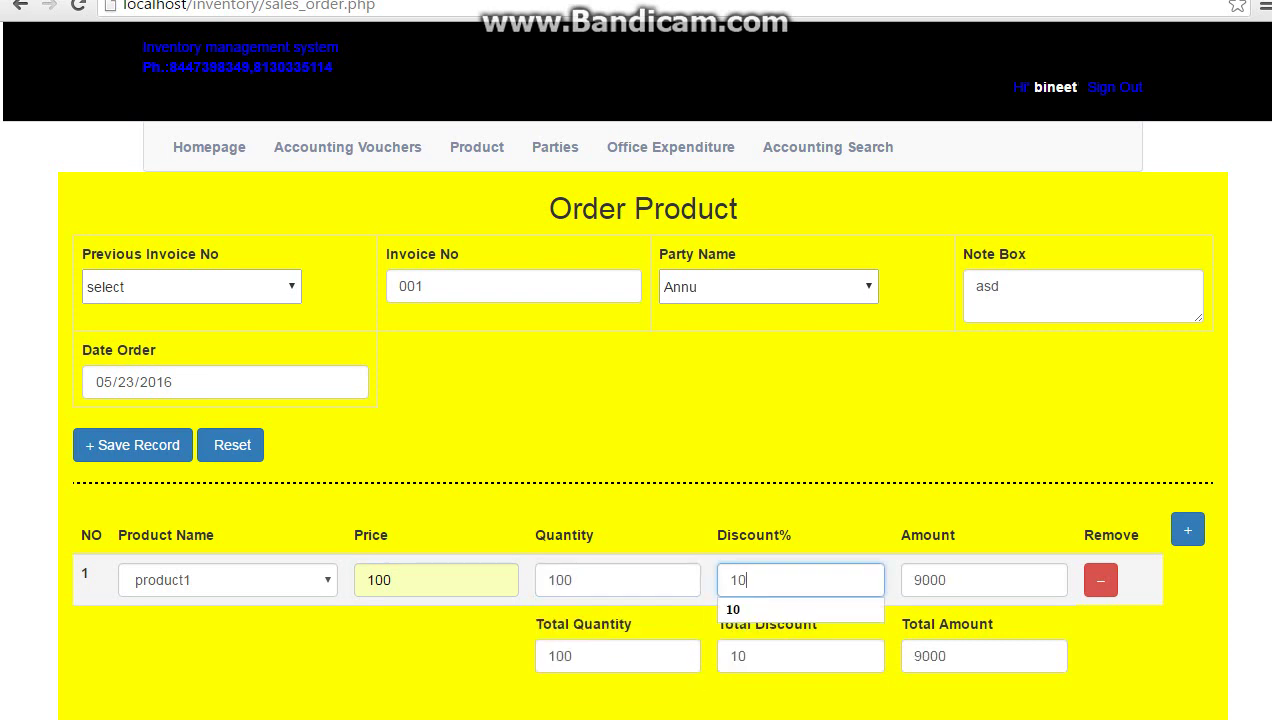
# Add product 2 at price 100, quantity 150, discount 10, then save the order
pyautogui.click(1188, 530)
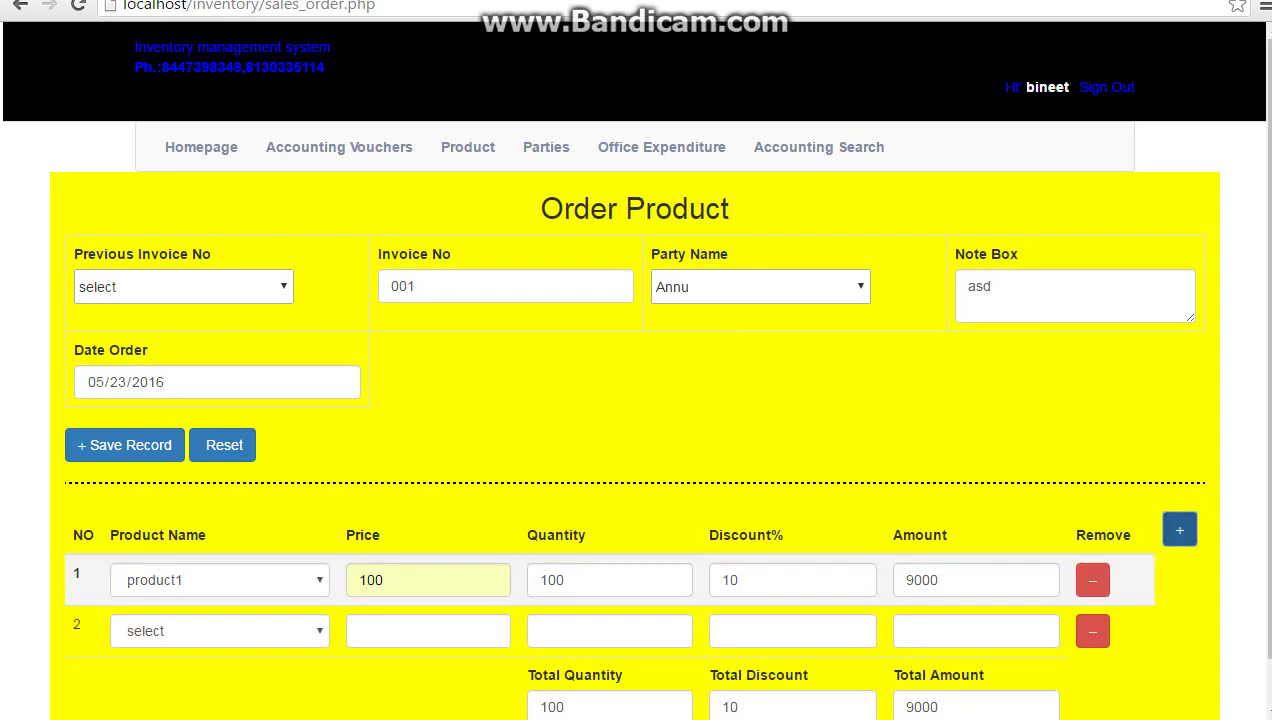
pyautogui.click(220, 631)
pyautogui.click(156, 675)
pyautogui.click(428, 631)
pyautogui.write('100')
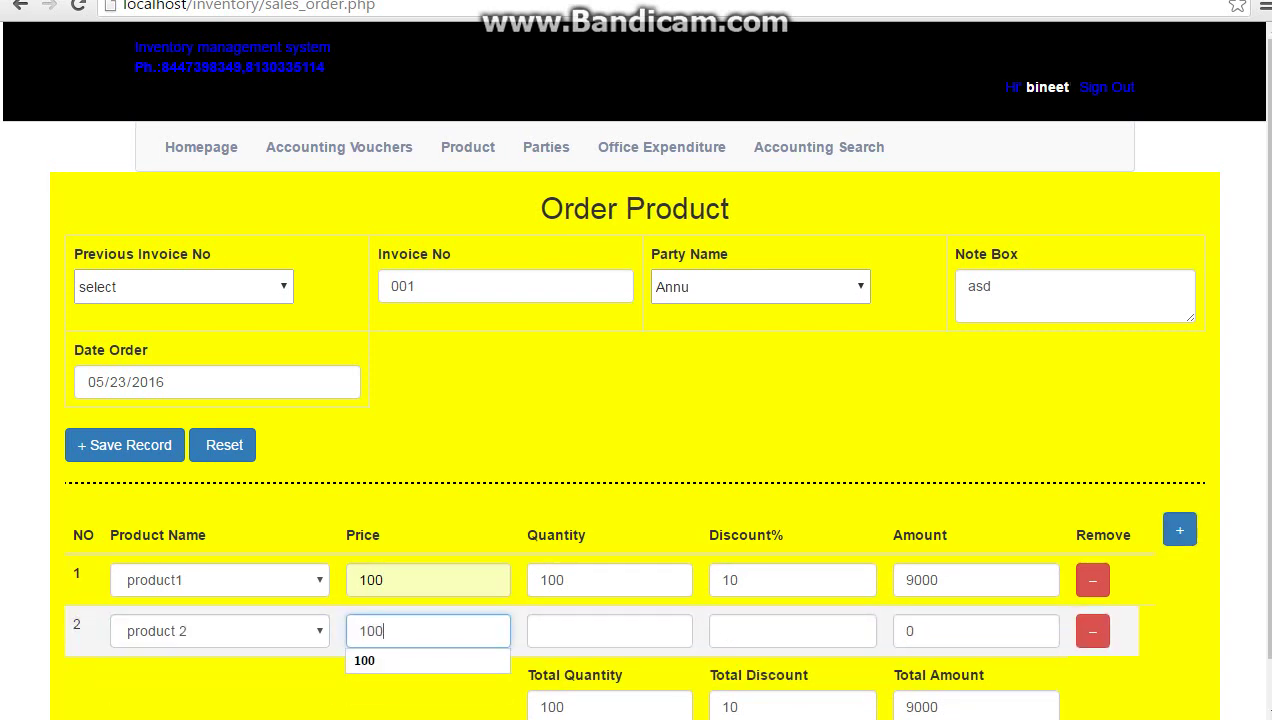
pyautogui.click(609, 631)
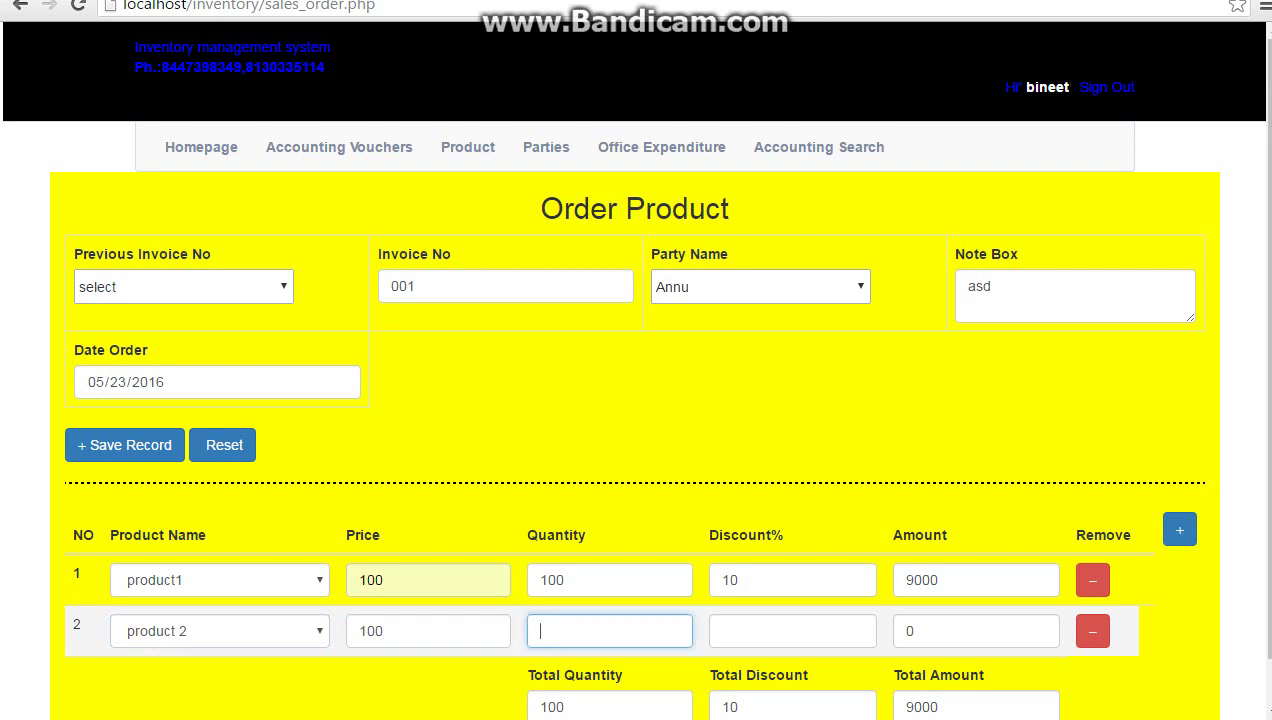
pyautogui.write('1')
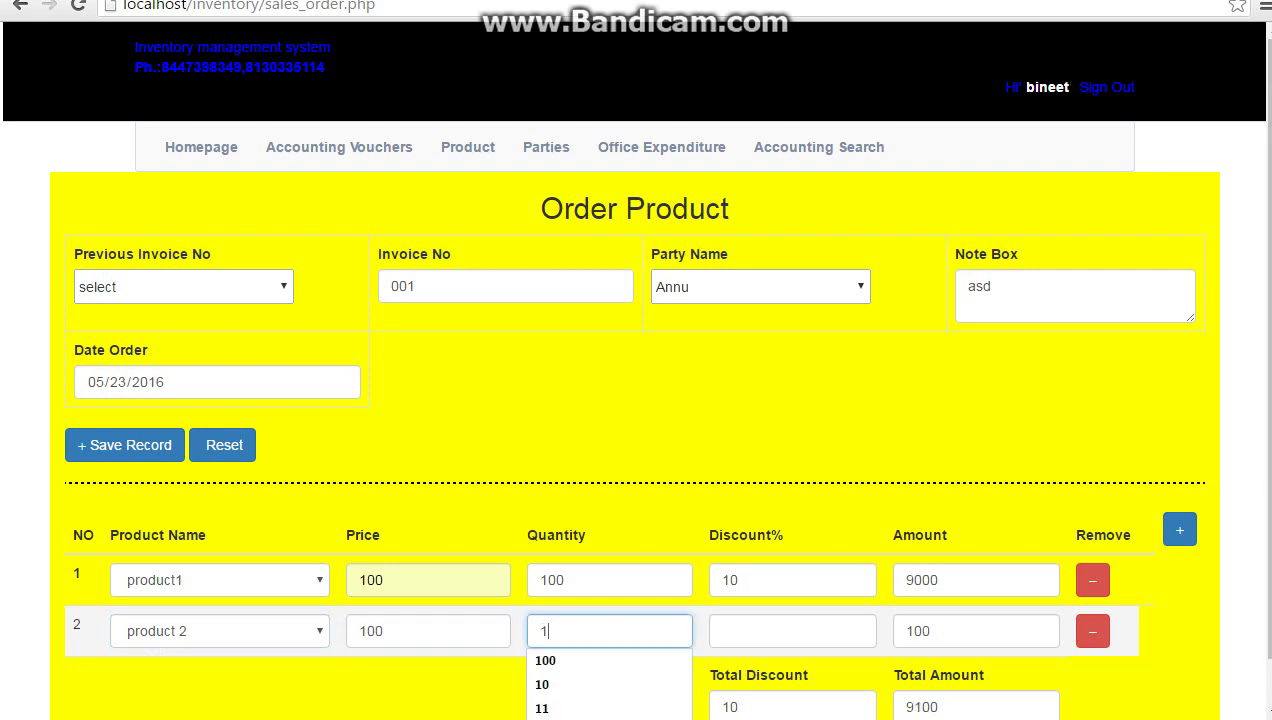
pyautogui.press('BackSpace')
pyautogui.write('150')
pyautogui.press('Tab')
pyautogui.write('10')
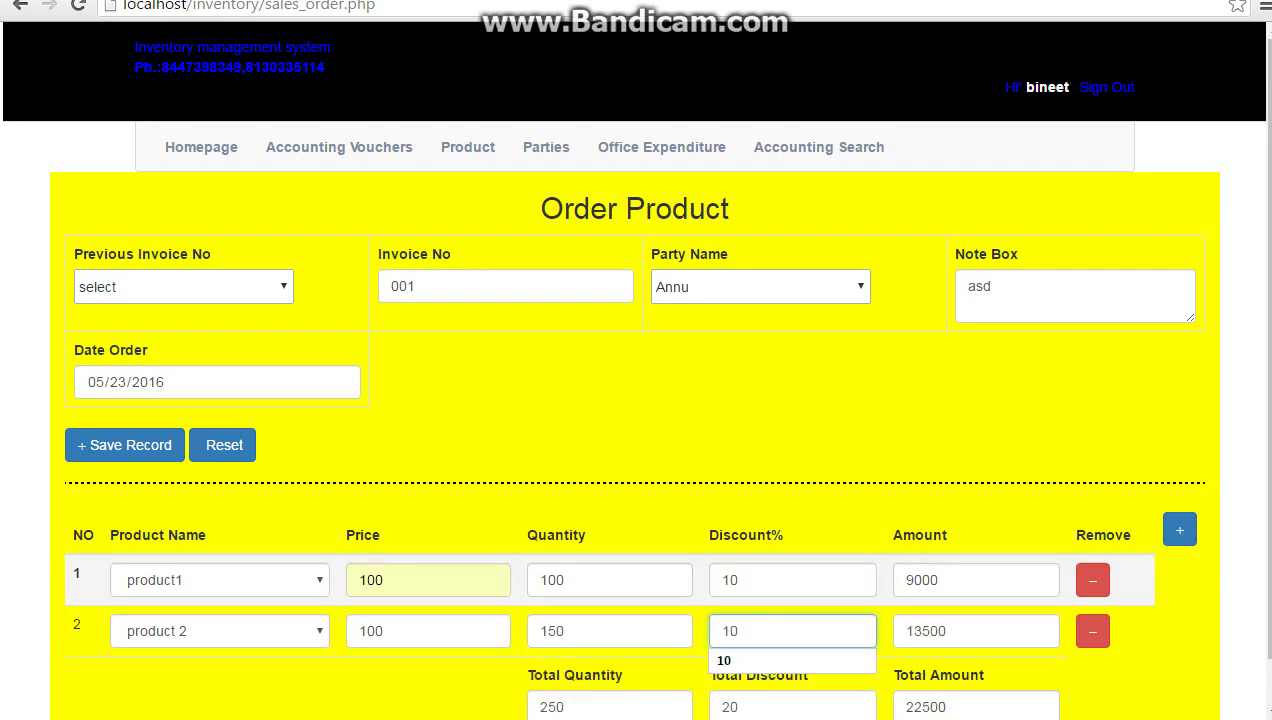
pyautogui.scroll(-1, 633, 370)
pyautogui.press('Tab')
pyautogui.press('Tab')
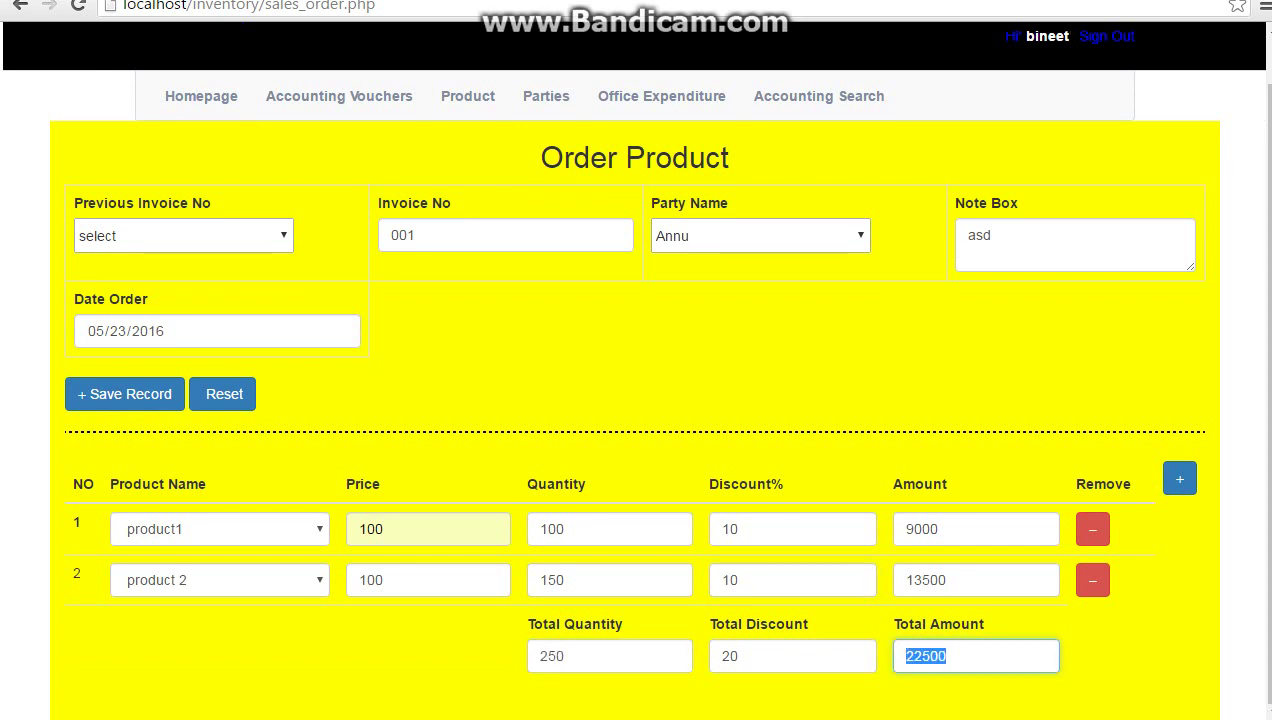
pyautogui.click(124, 394)
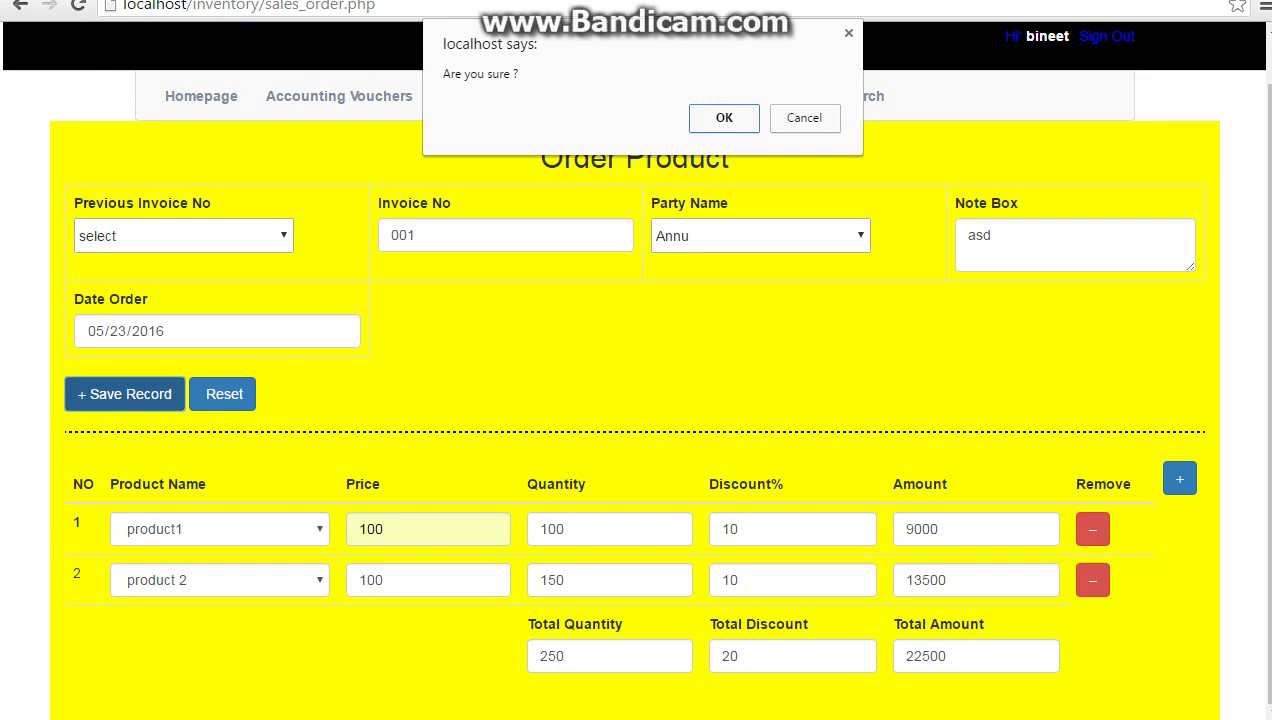
# Confirm saving sales order 001 and return to the home page
pyautogui.press('Return')
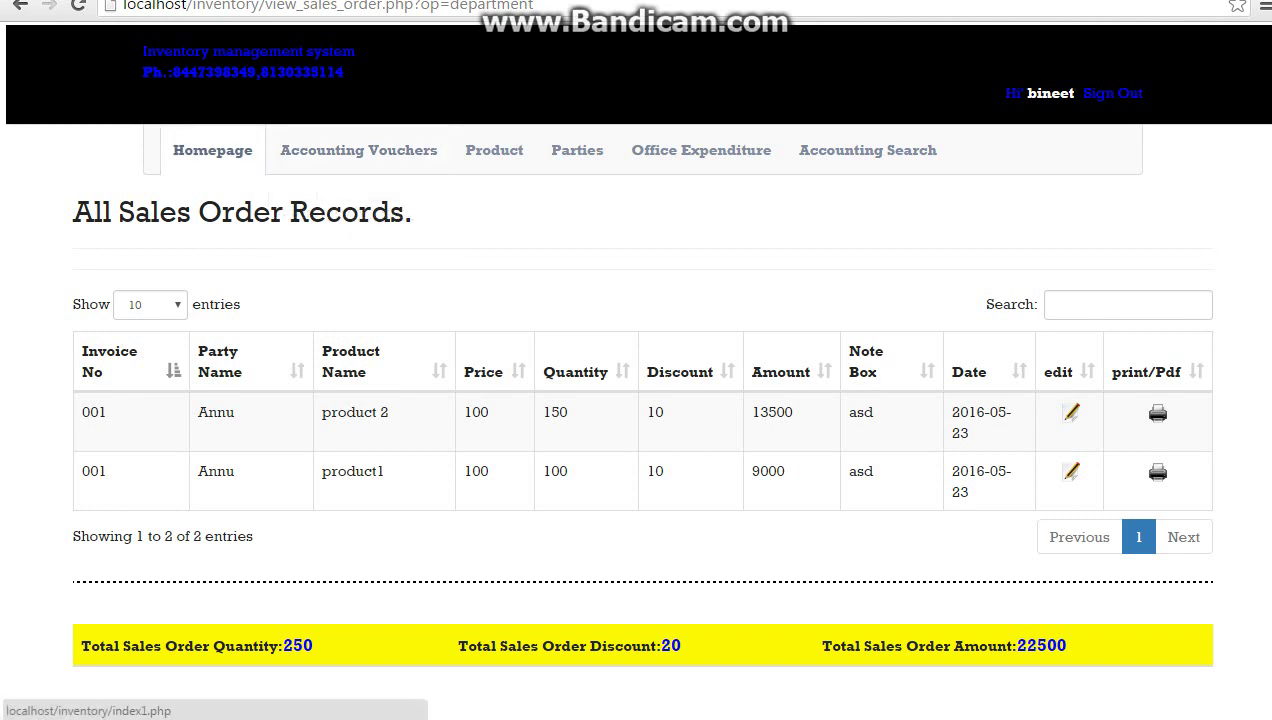
pyautogui.click(212, 150)
pyautogui.moveTo(867, 166)
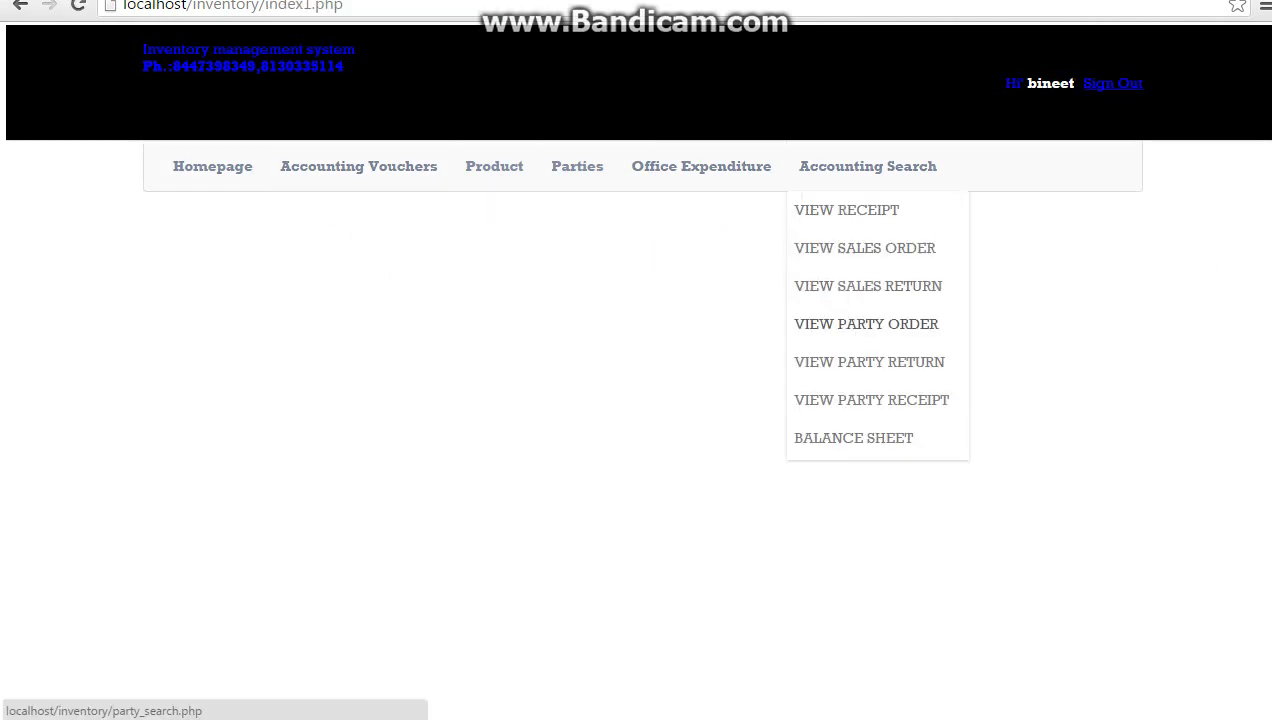
# Use VIEW PARTY ORDER to show the first party's sales order records
pyautogui.click(866, 324)
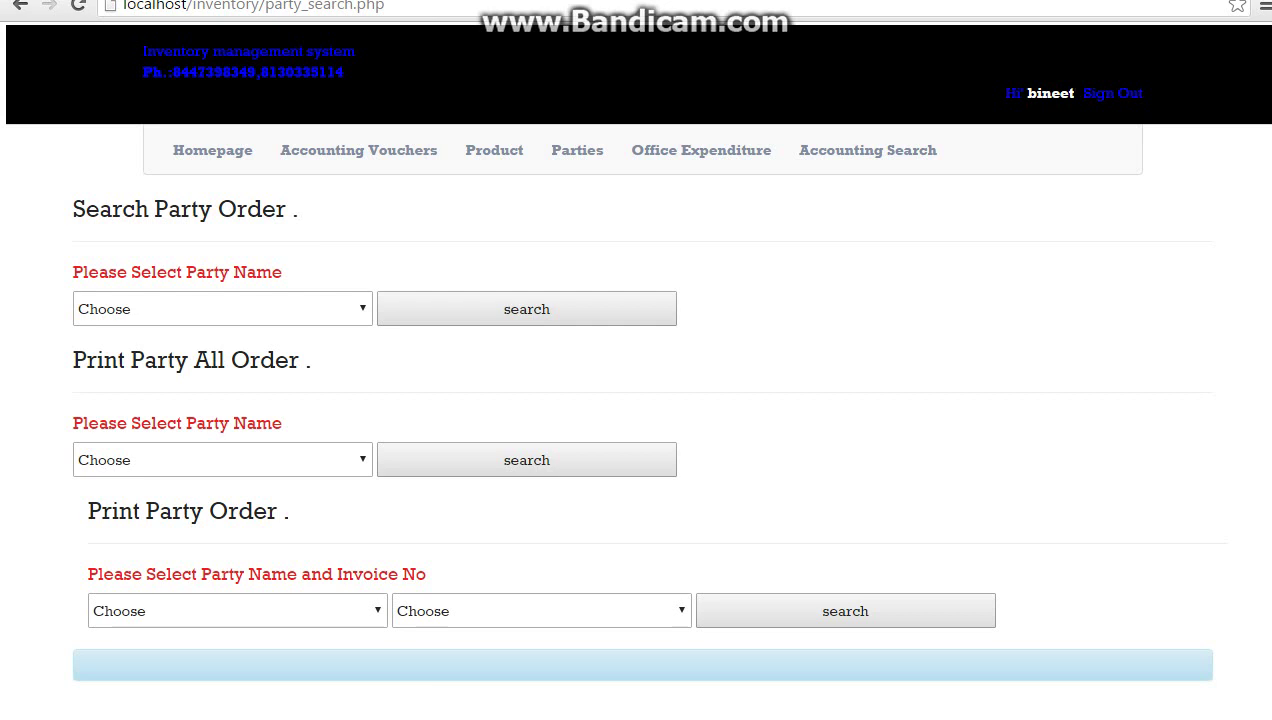
pyautogui.click(222, 309)
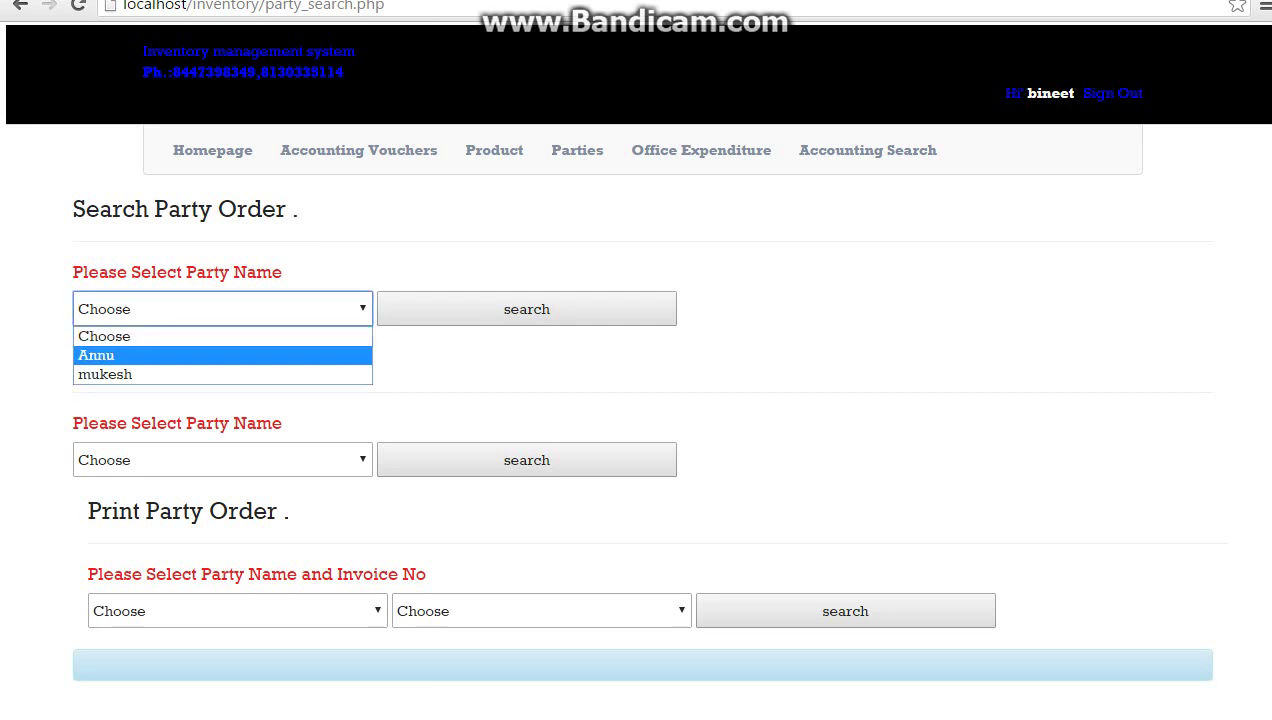
pyautogui.click(96, 355)
pyautogui.click(527, 309)
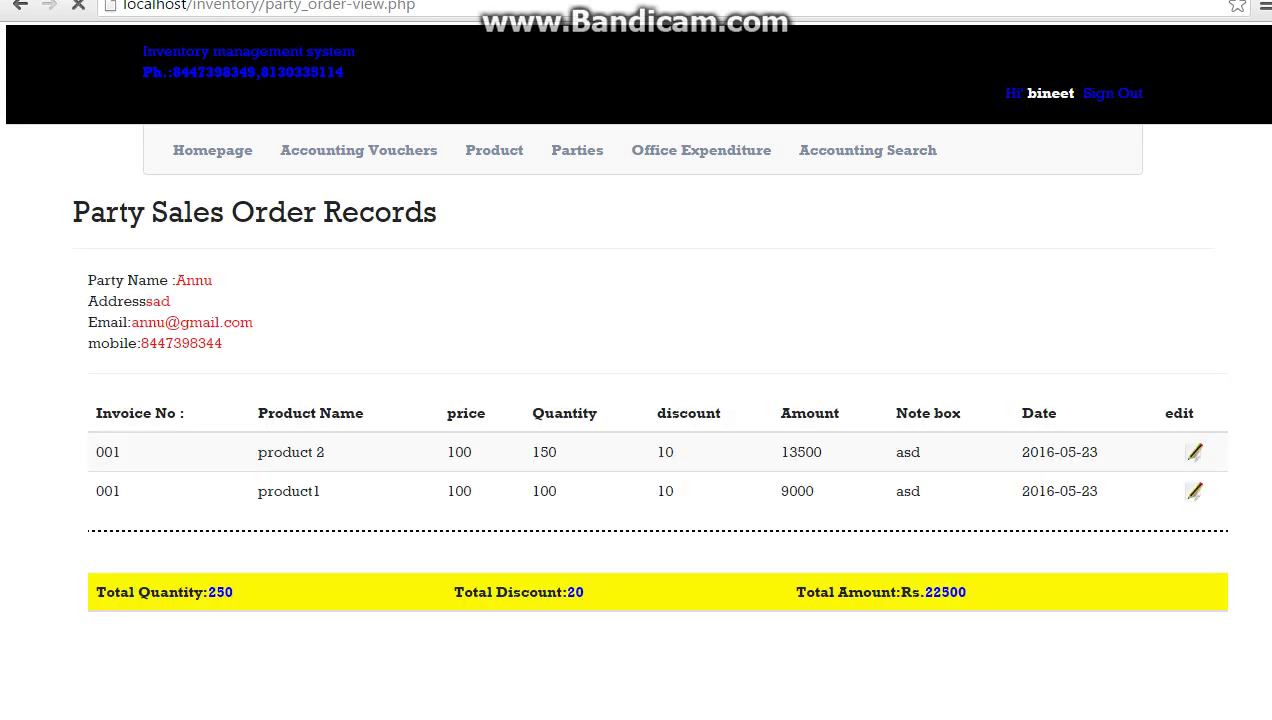
# Highlight the 250-unit and Rs. 22500 totals and the party's contact details, then go home
pyautogui.scroll(-1, 636, 400)
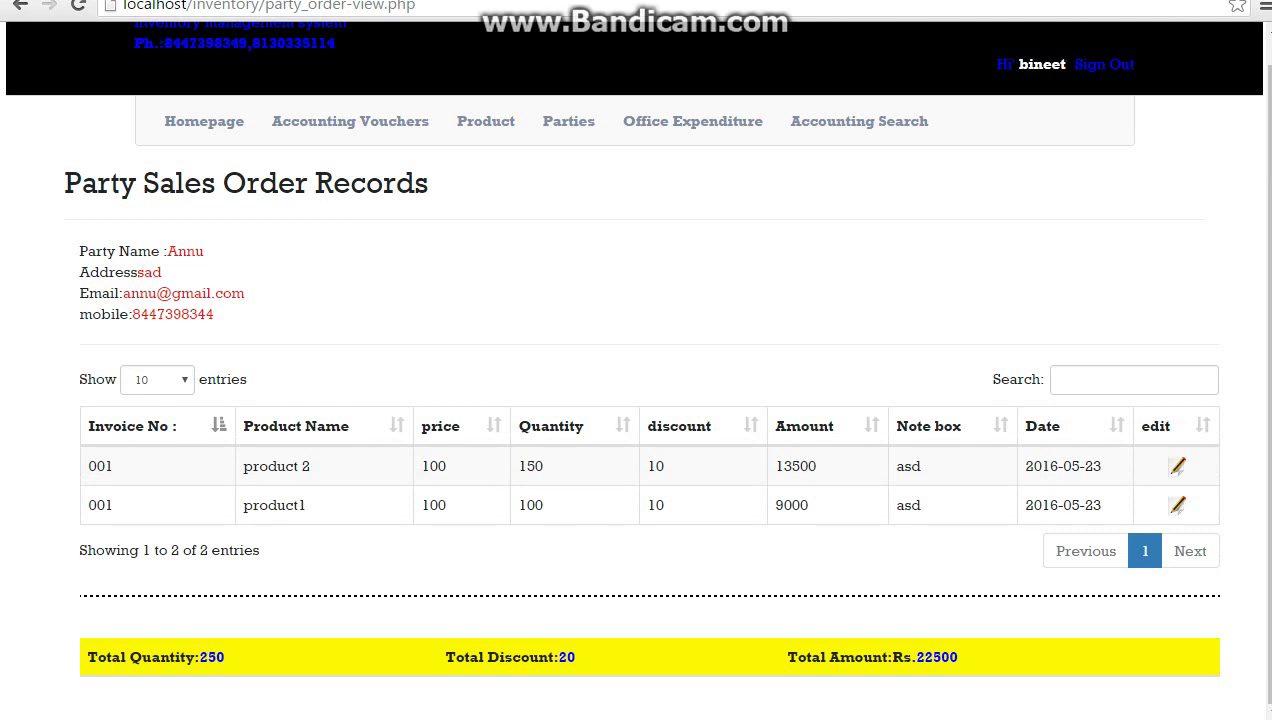
pyautogui.doubleClick(210, 657)
pyautogui.moveTo(926, 657); pyautogui.dragTo(952, 657)
pyautogui.click(940, 657)
pyautogui.moveTo(80, 246); pyautogui.dragTo(214, 316)
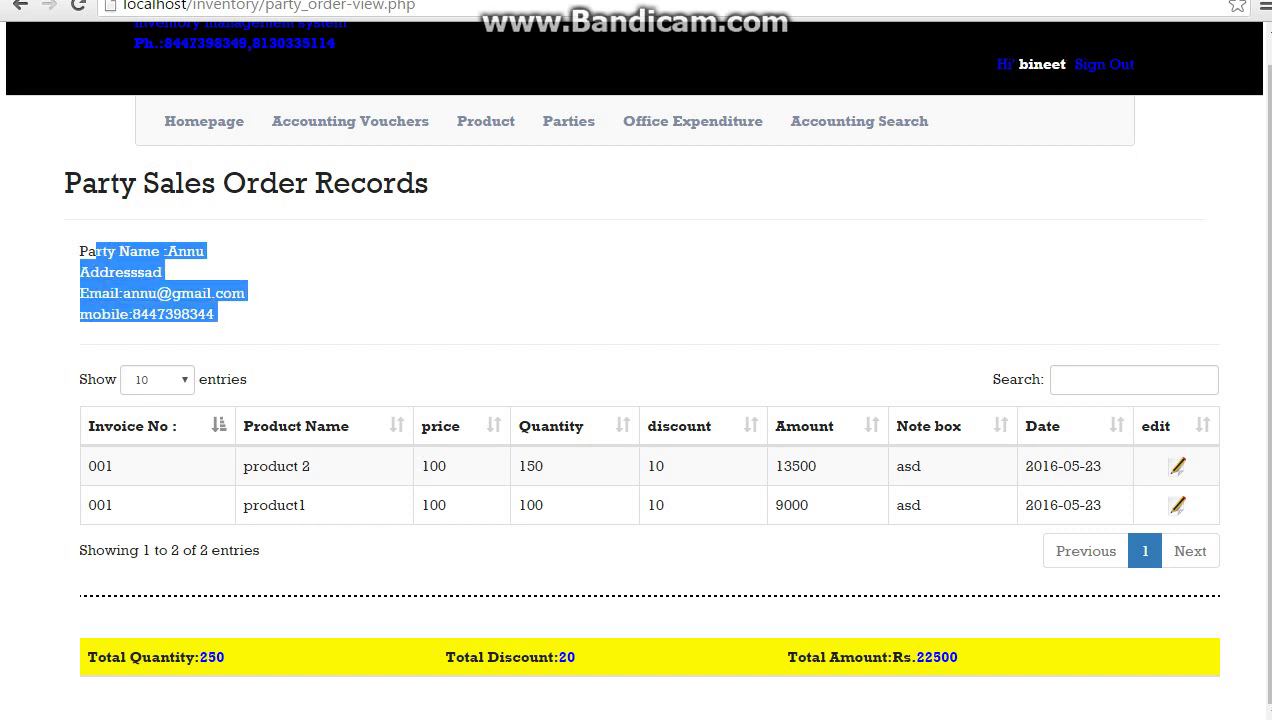
pyautogui.click(214, 316)
pyautogui.click(204, 121)
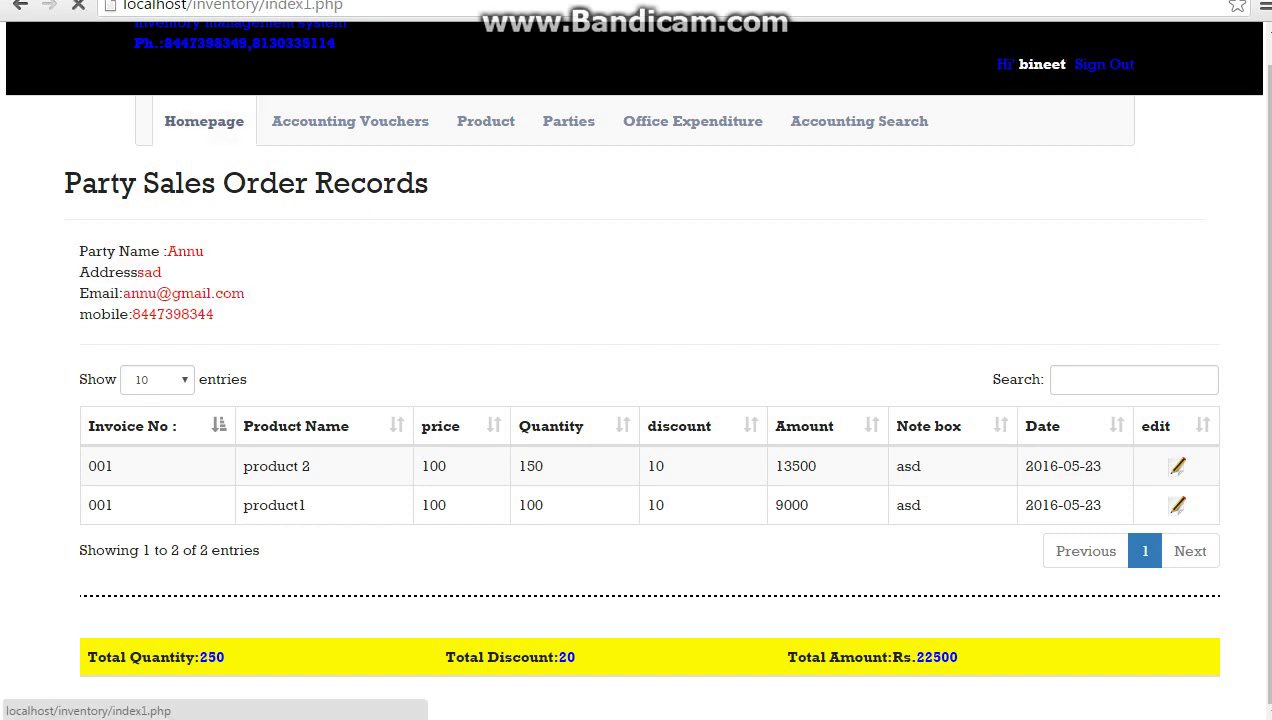
# Start receipt 001 for the first party, paid in CASH, amount 1000
pyautogui.click(344, 248)
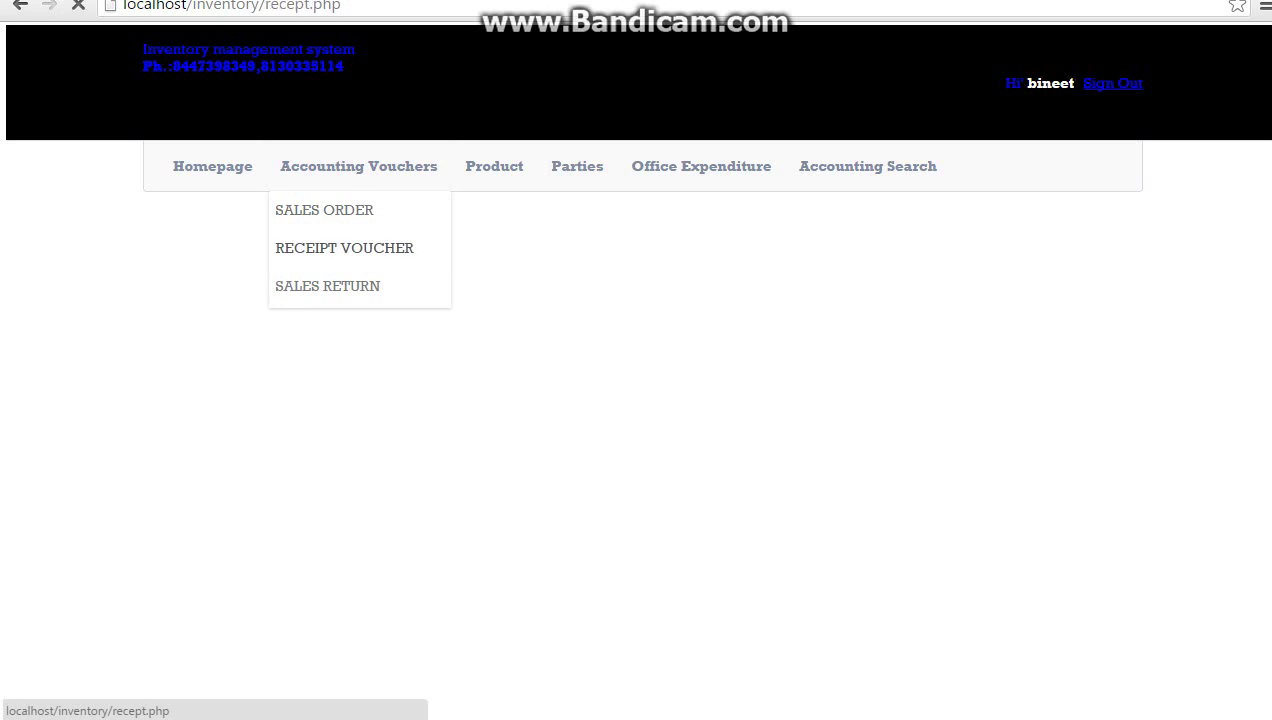
pyautogui.click(183, 287)
pyautogui.click(633, 286)
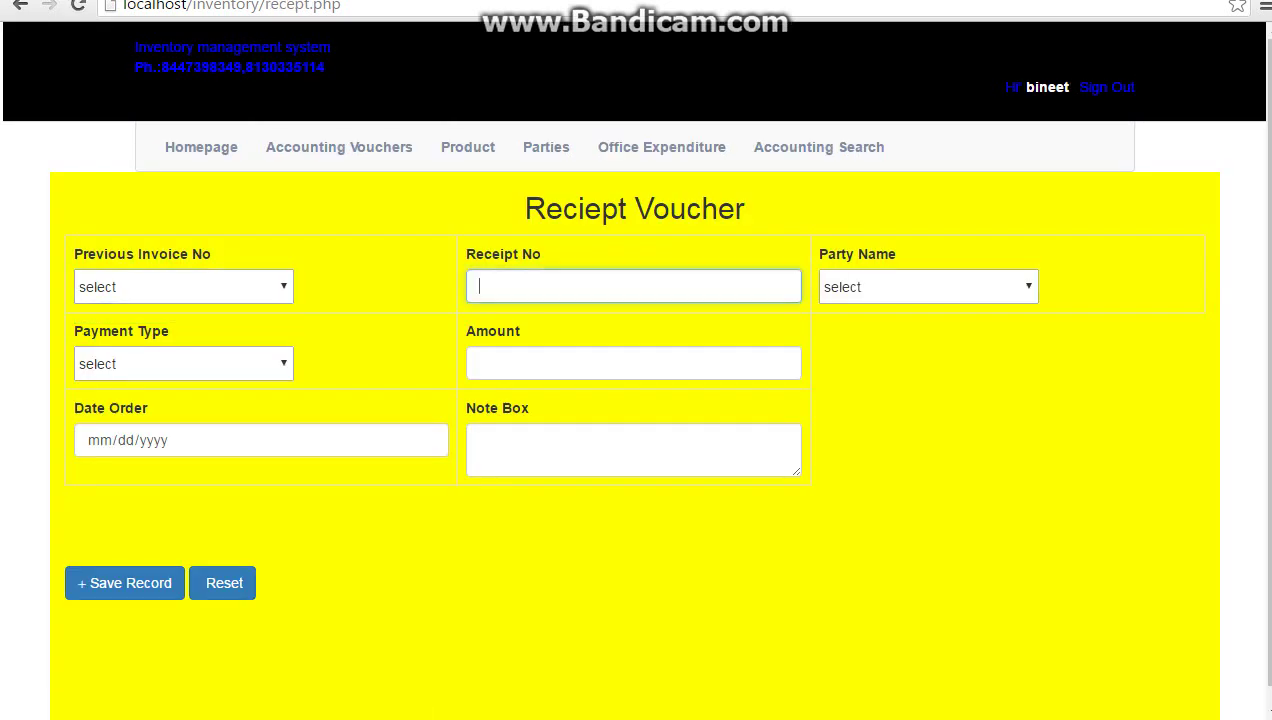
pyautogui.write('001')
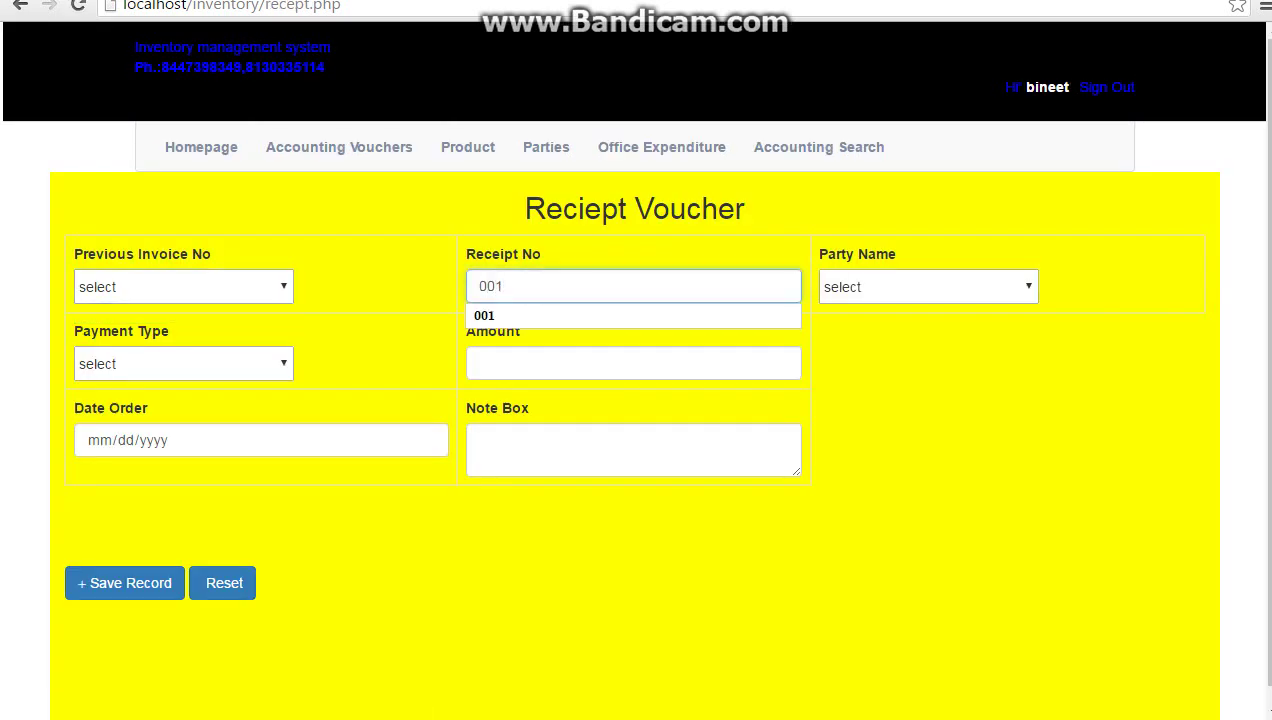
pyautogui.click(928, 287)
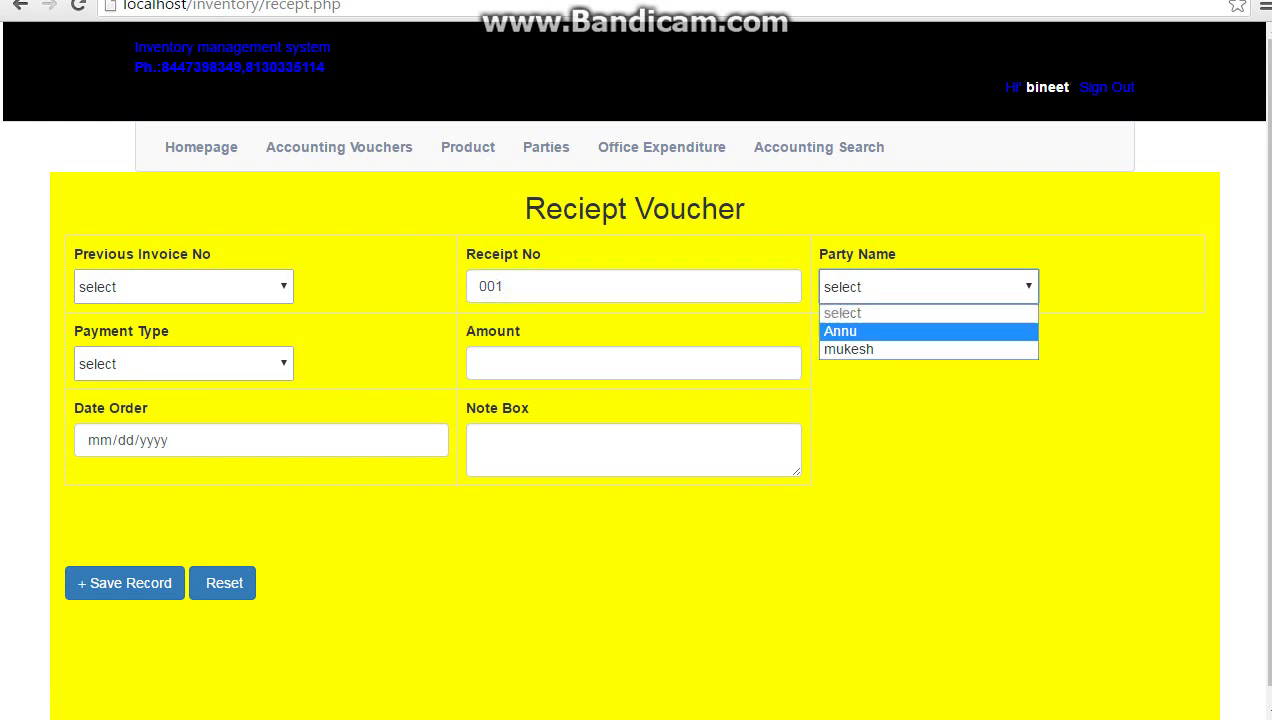
pyautogui.click(880, 332)
pyautogui.click(183, 364)
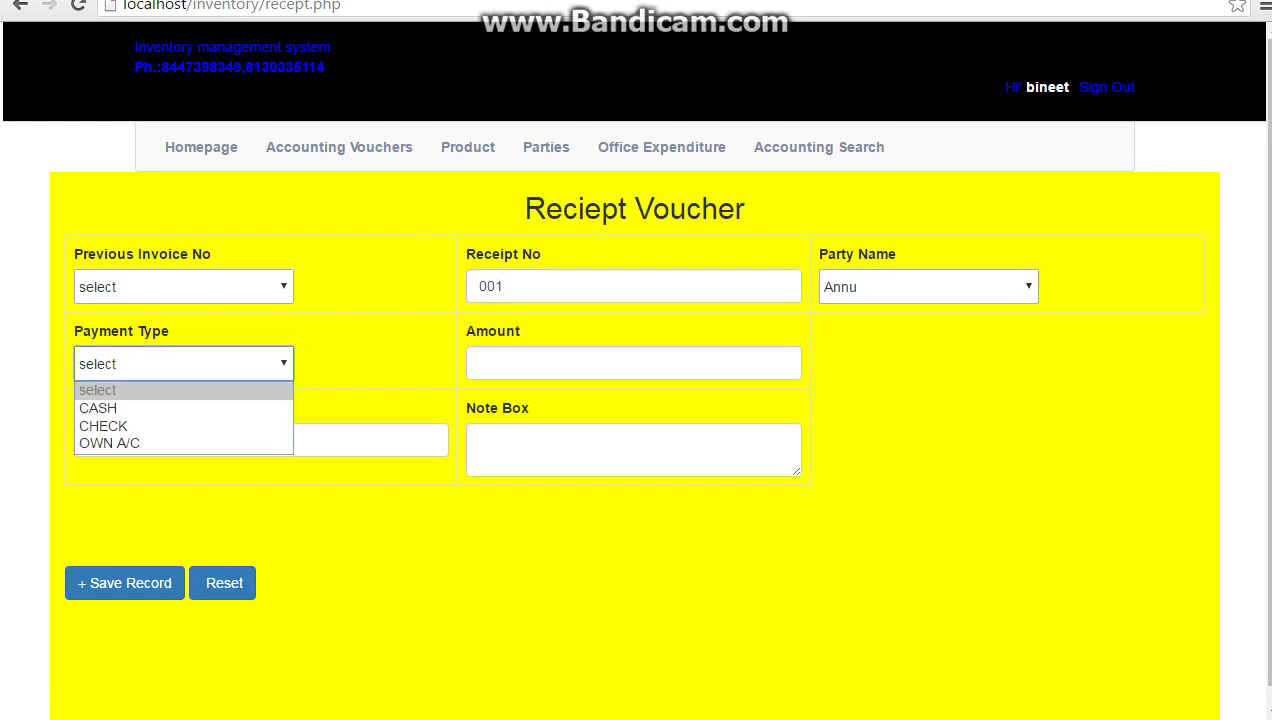
pyautogui.press('Return')
pyautogui.hotkey('alt', 'Down')
pyautogui.press('Down')
pyautogui.press('Down')
pyautogui.press('Up')
pyautogui.press('Up')
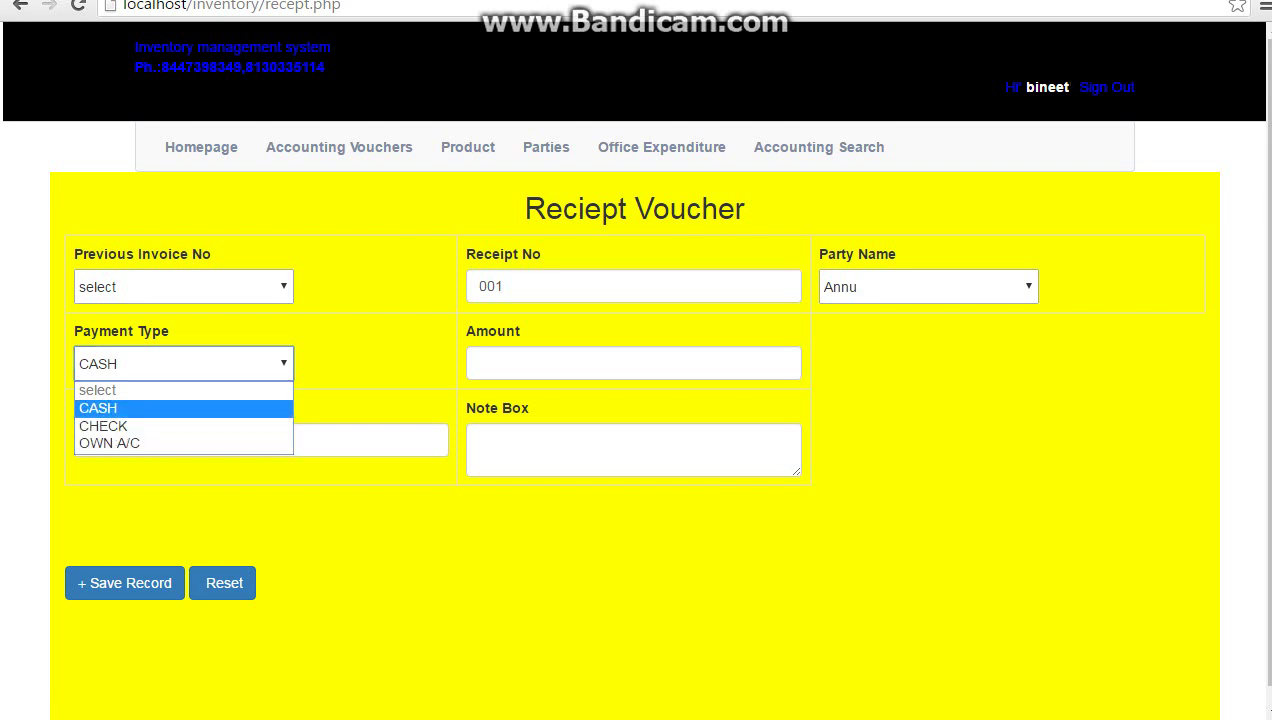
pyautogui.press('Tab')
pyautogui.write('1000')
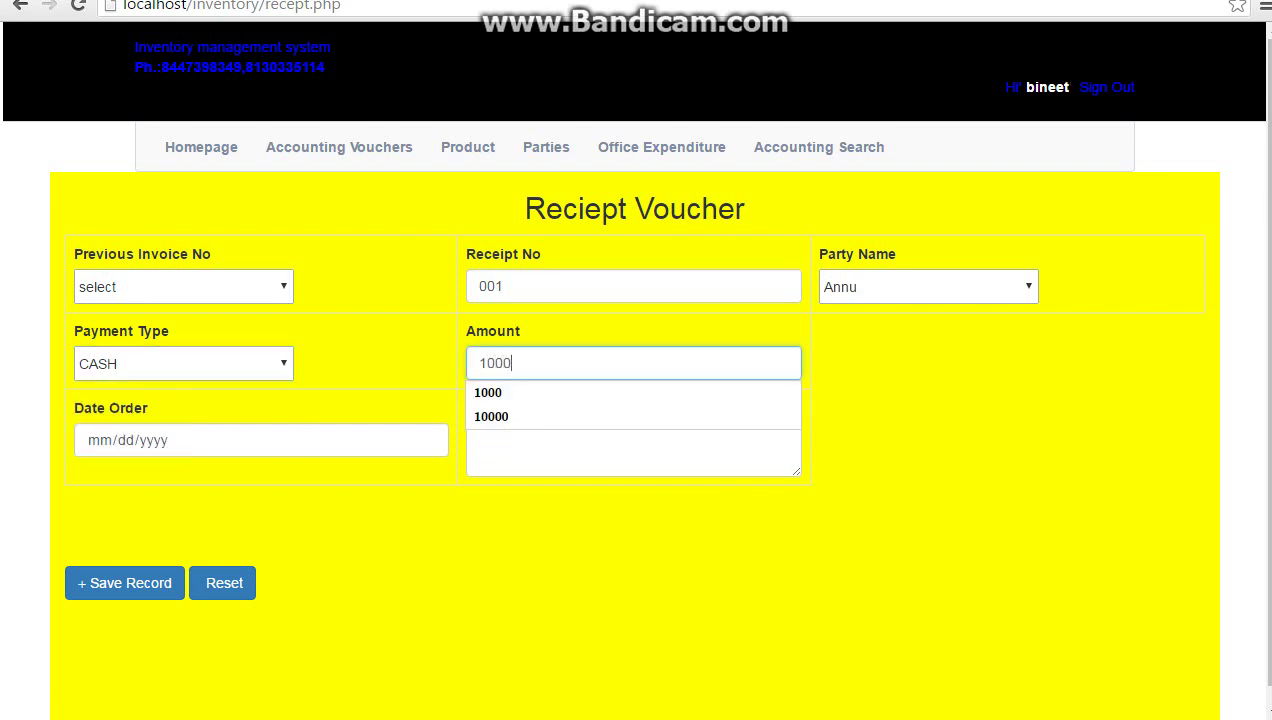
pyautogui.press('Tab')
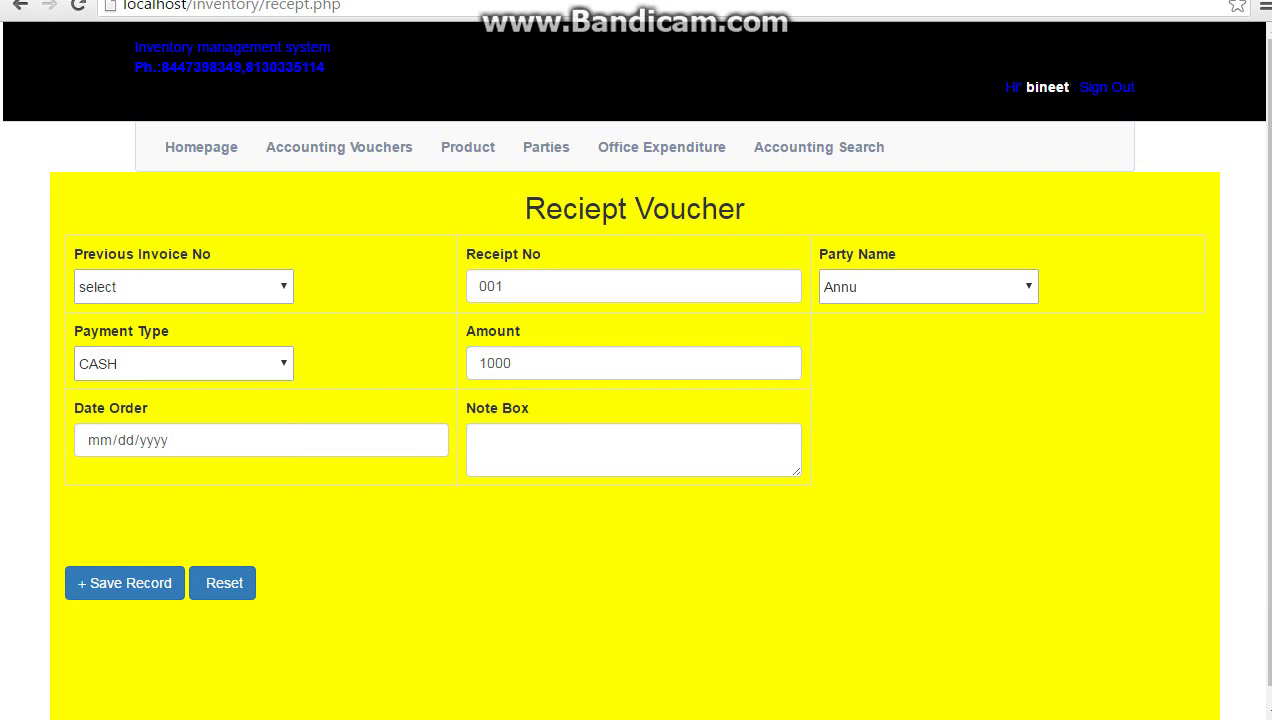
# Date the receipt 05/23/2016, add note 'adsd as', and save it with confirmation
pyautogui.hotkey('alt', 'Down')
pyautogui.press('Up')
pyautogui.press('Up')
pyautogui.press('Down')
pyautogui.press('Return')
pyautogui.press('Tab')
pyautogui.write('adsd as')
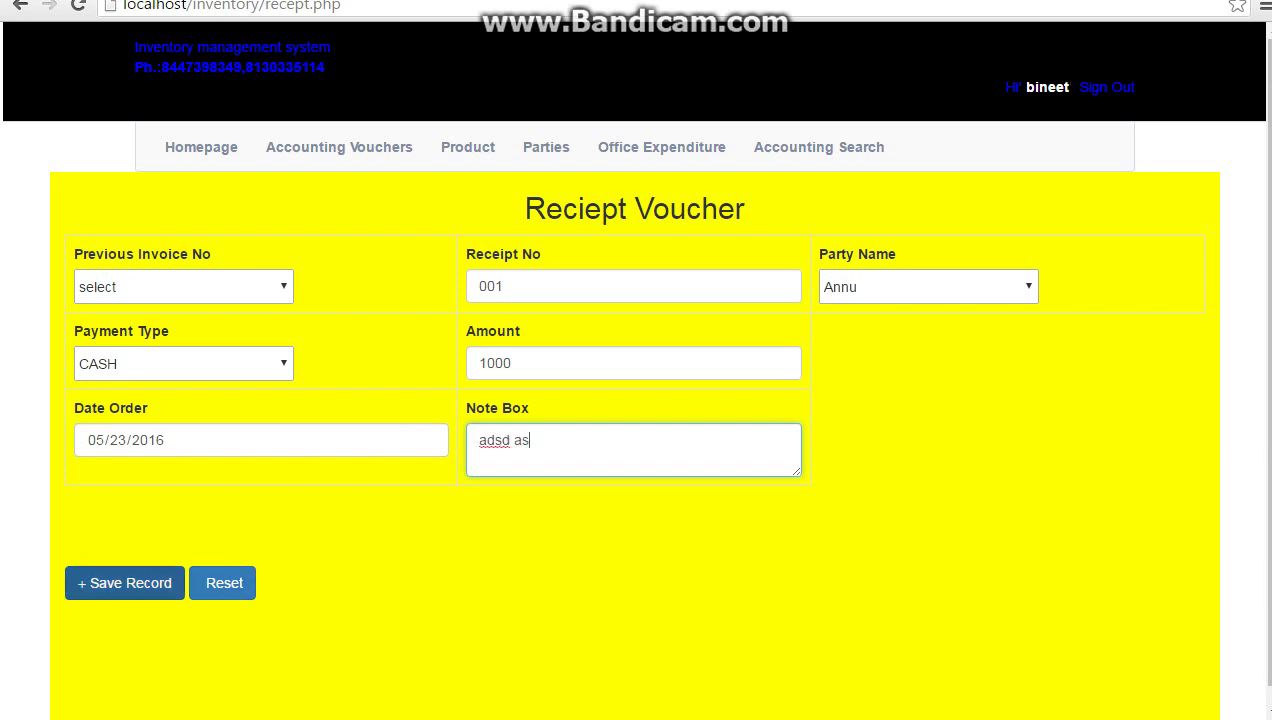
pyautogui.click(124, 583)
pyautogui.press('Return')
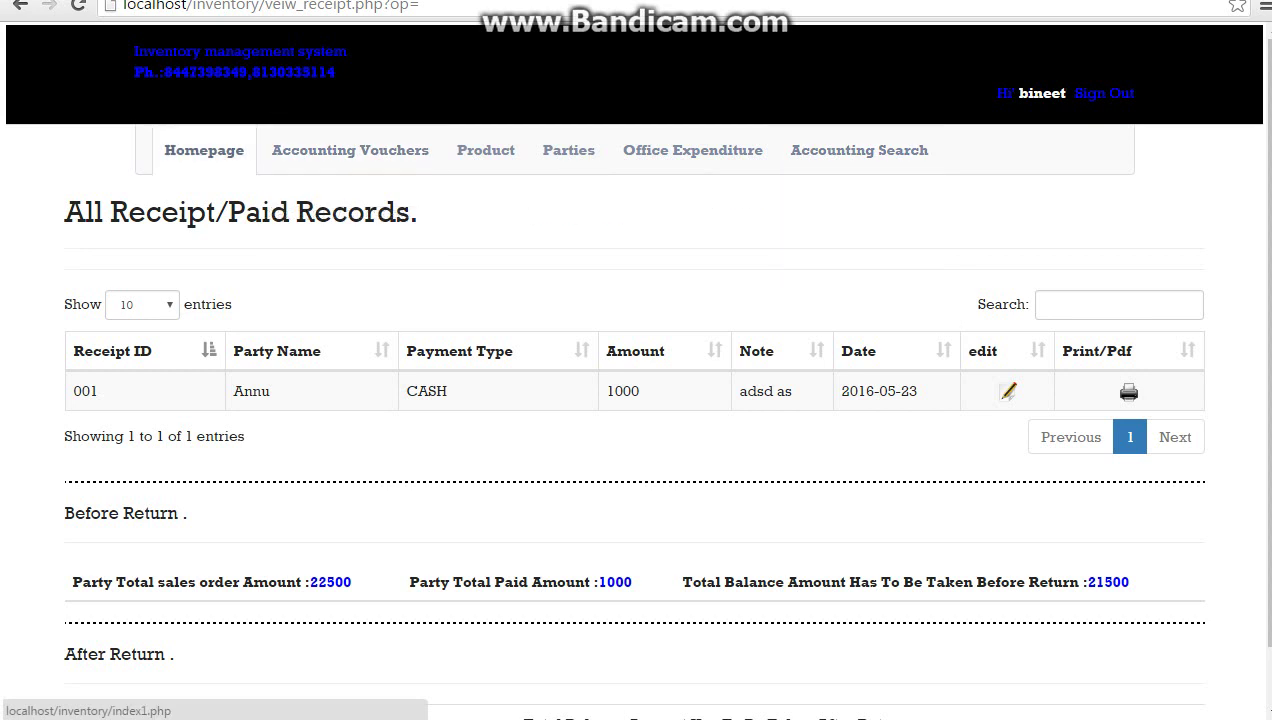
# View the first party's receipt records (1000 paid, 21500 owed), then return home
pyautogui.click(204, 150)
pyautogui.moveTo(867, 166)
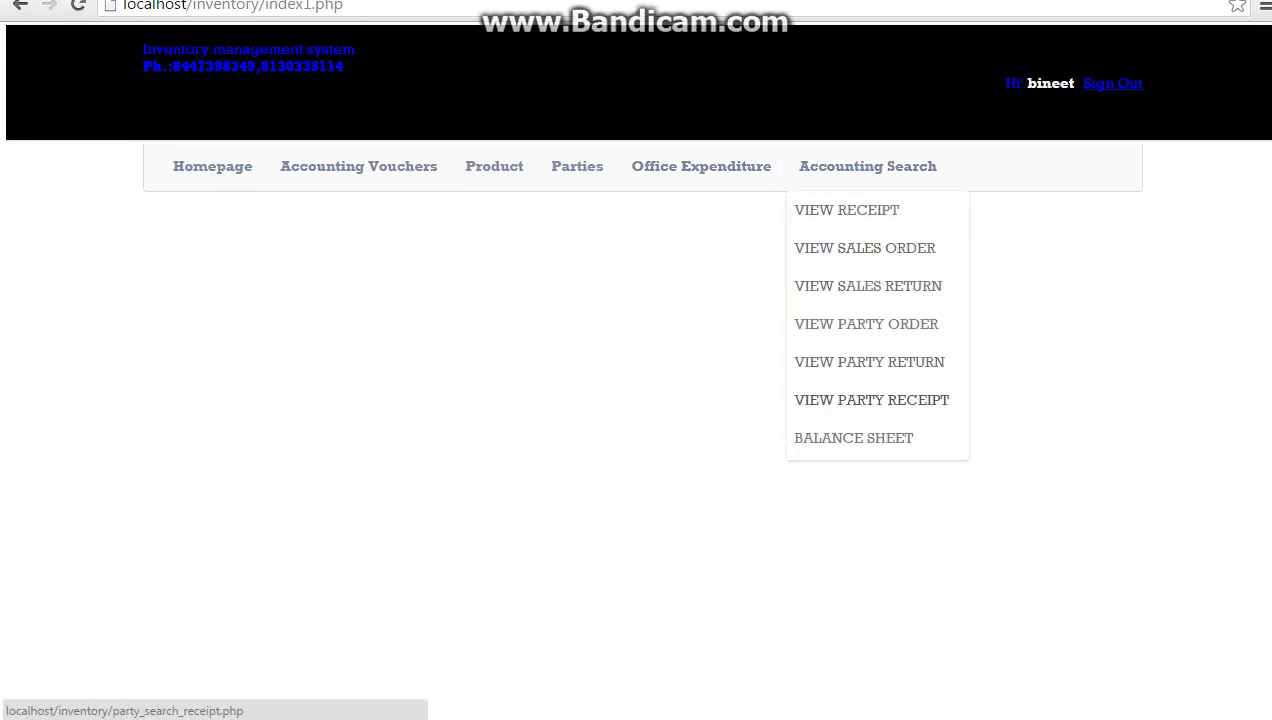
pyautogui.click(871, 399)
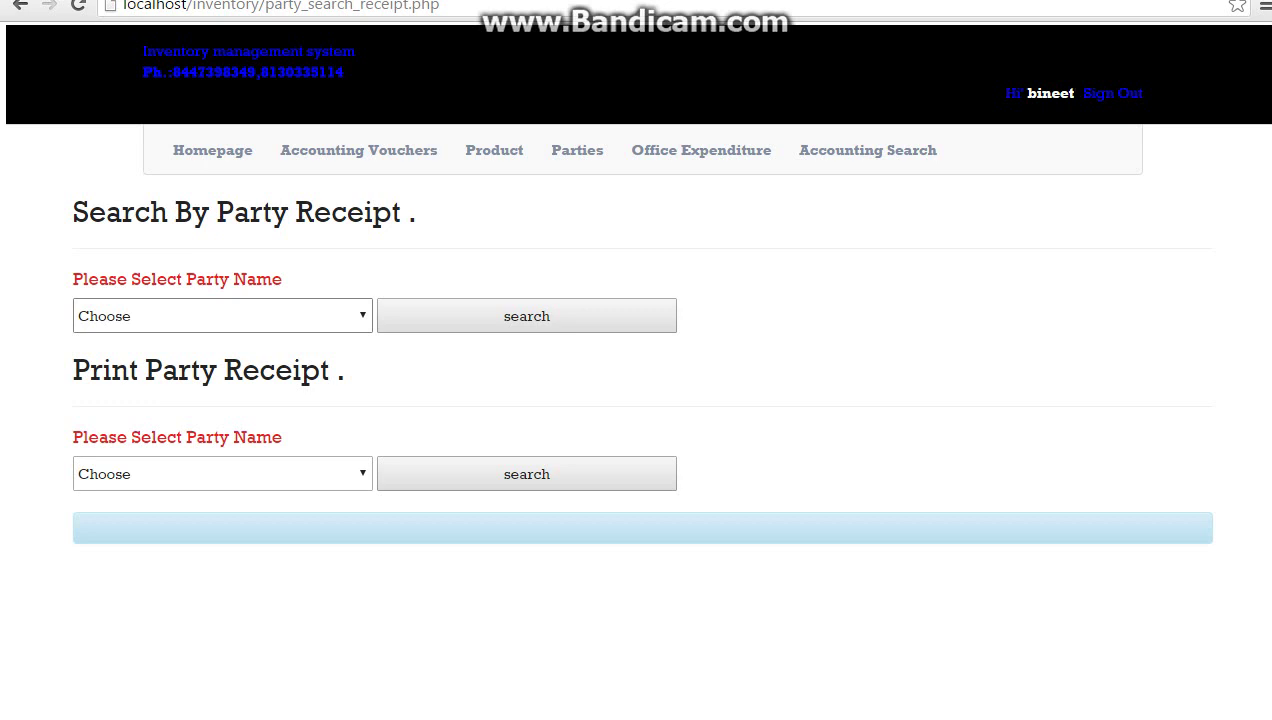
pyautogui.click(222, 315)
pyautogui.click(96, 362)
pyautogui.click(527, 316)
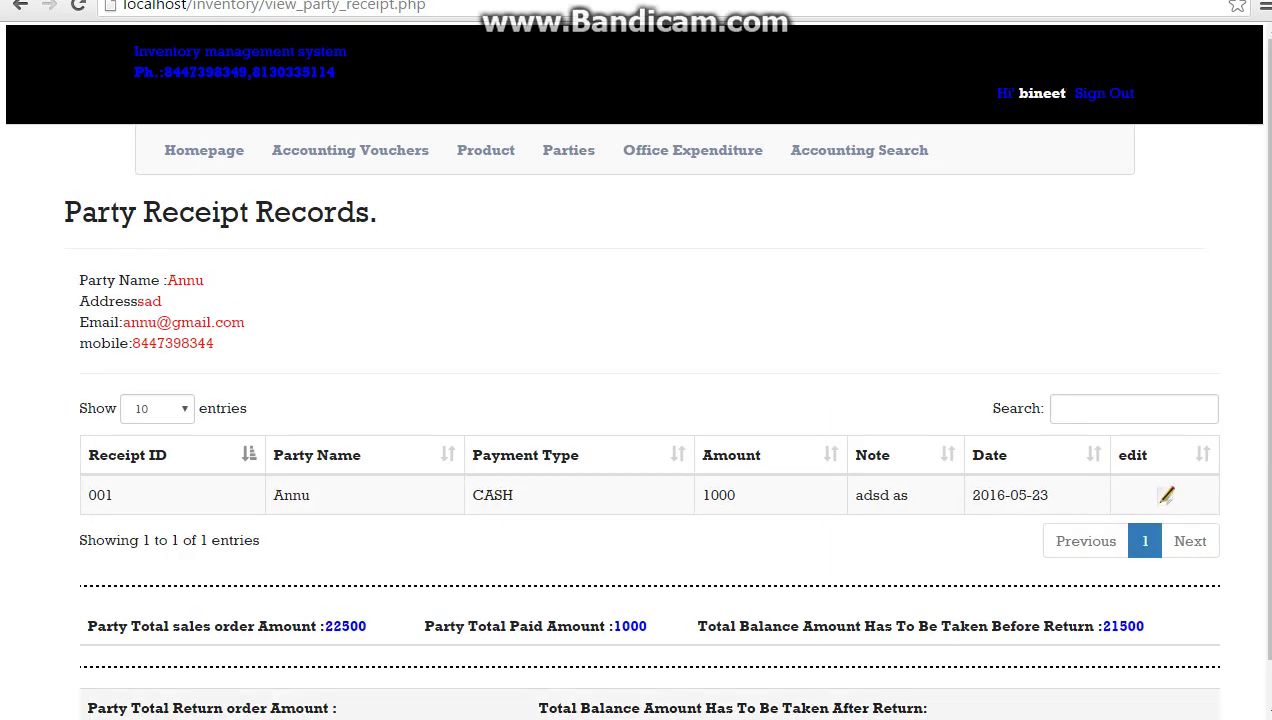
pyautogui.scroll(-1, 635, 367)
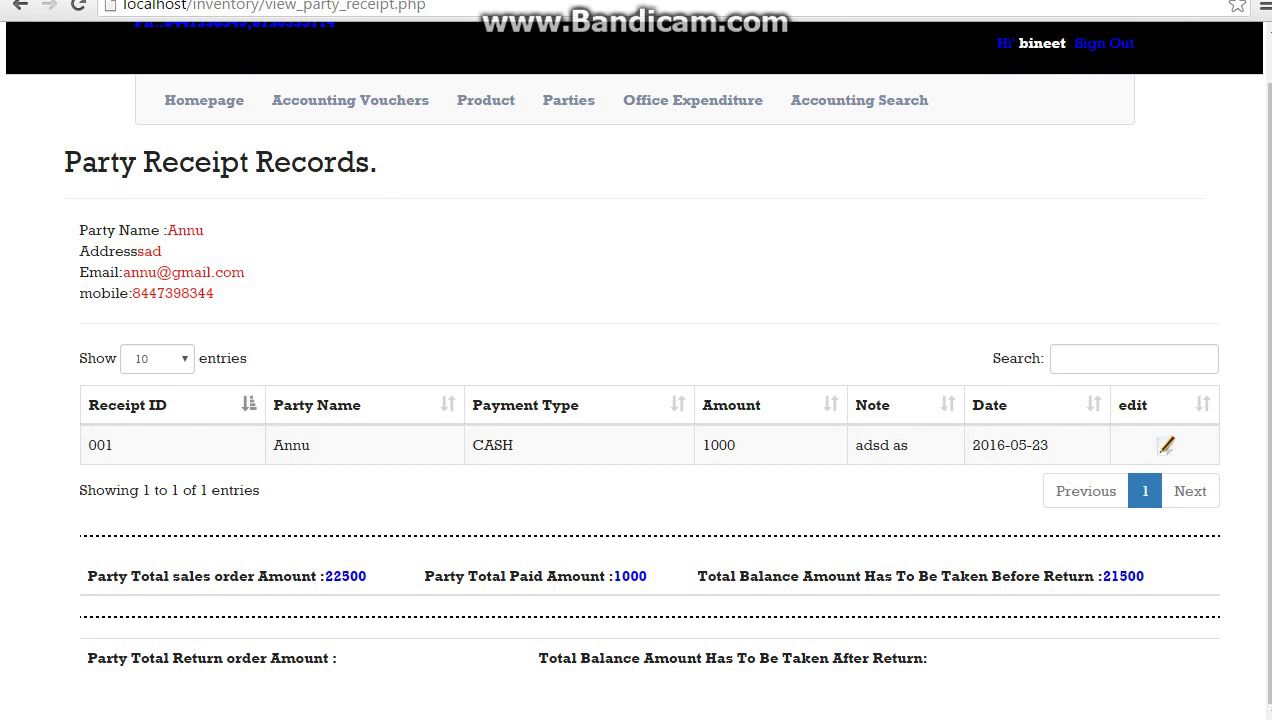
pyautogui.click(204, 100)
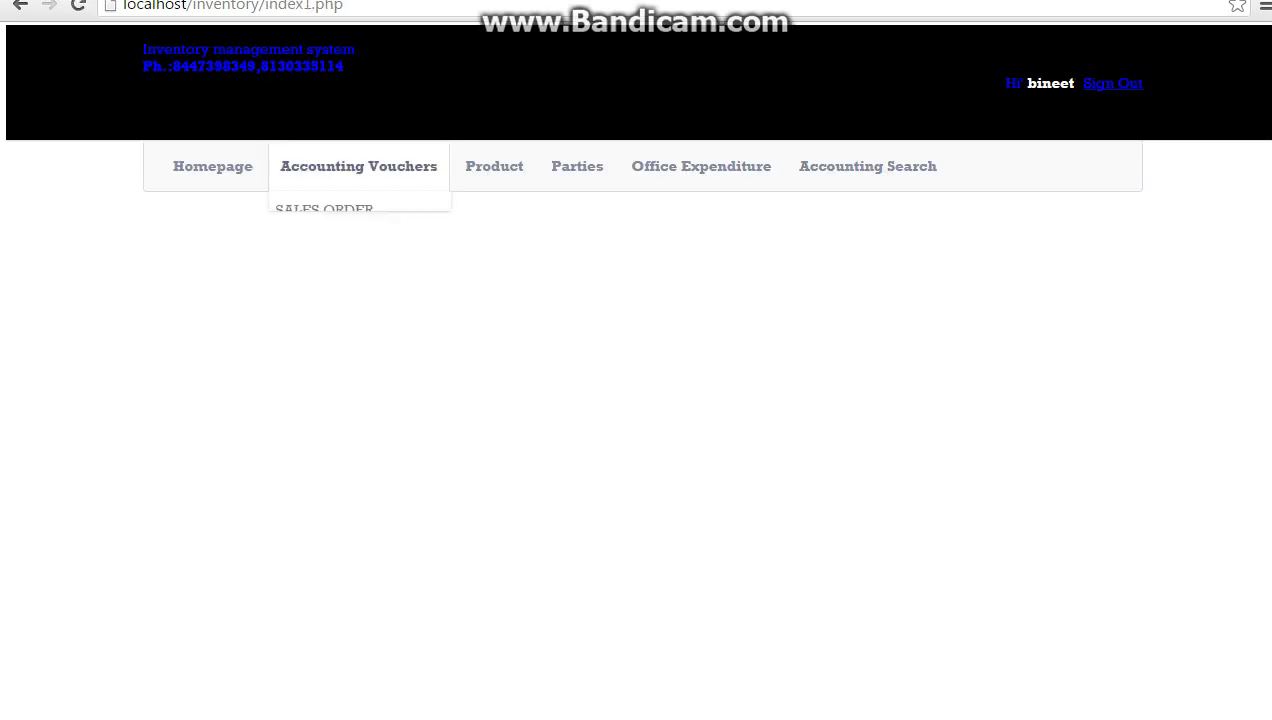
# Start sales return 001 for the first party with note '2jdsakj', dated the 23rd
pyautogui.click(358, 166)
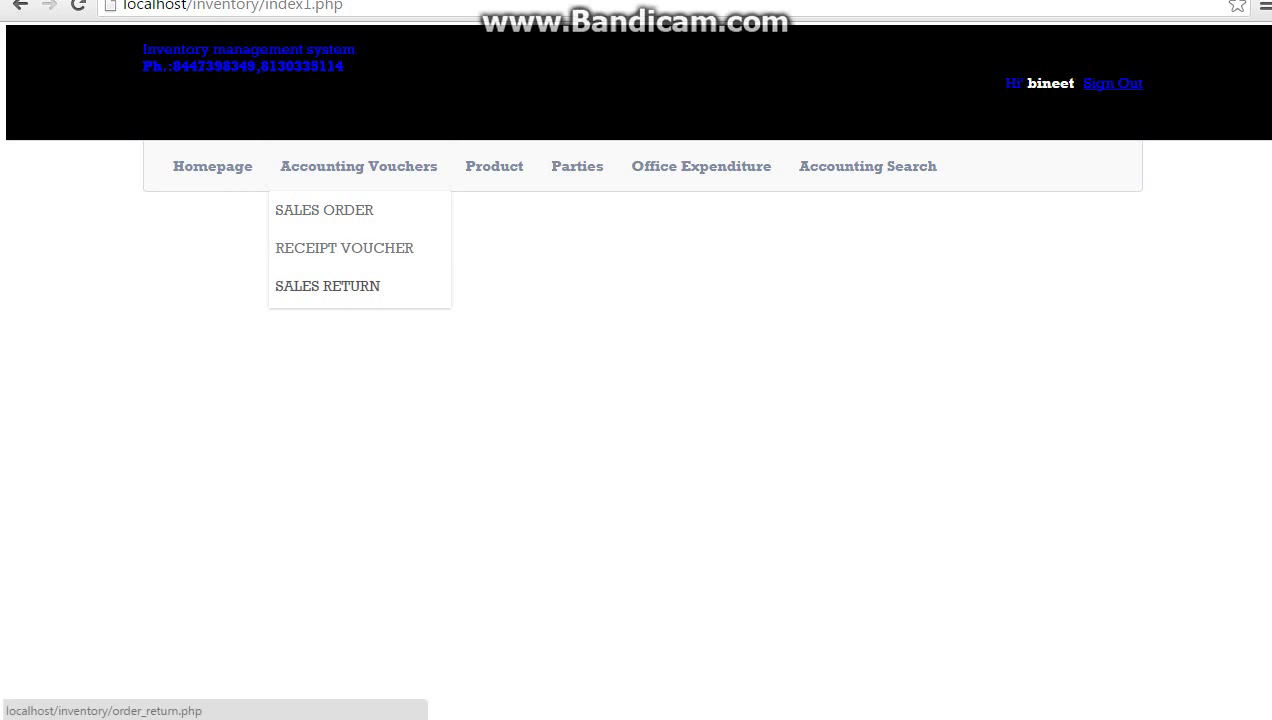
pyautogui.click(327, 286)
pyautogui.click(191, 287)
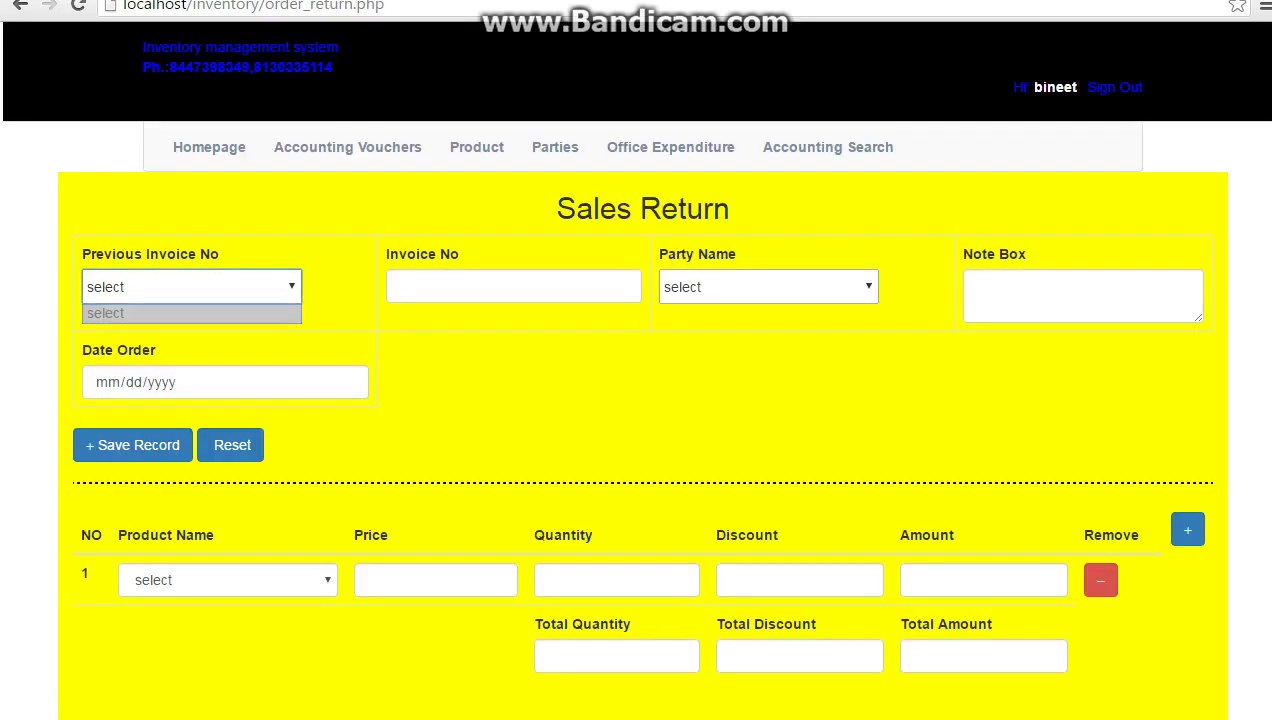
pyautogui.click(513, 286)
pyautogui.write('000')
pyautogui.press('BackSpace')
pyautogui.write('1')
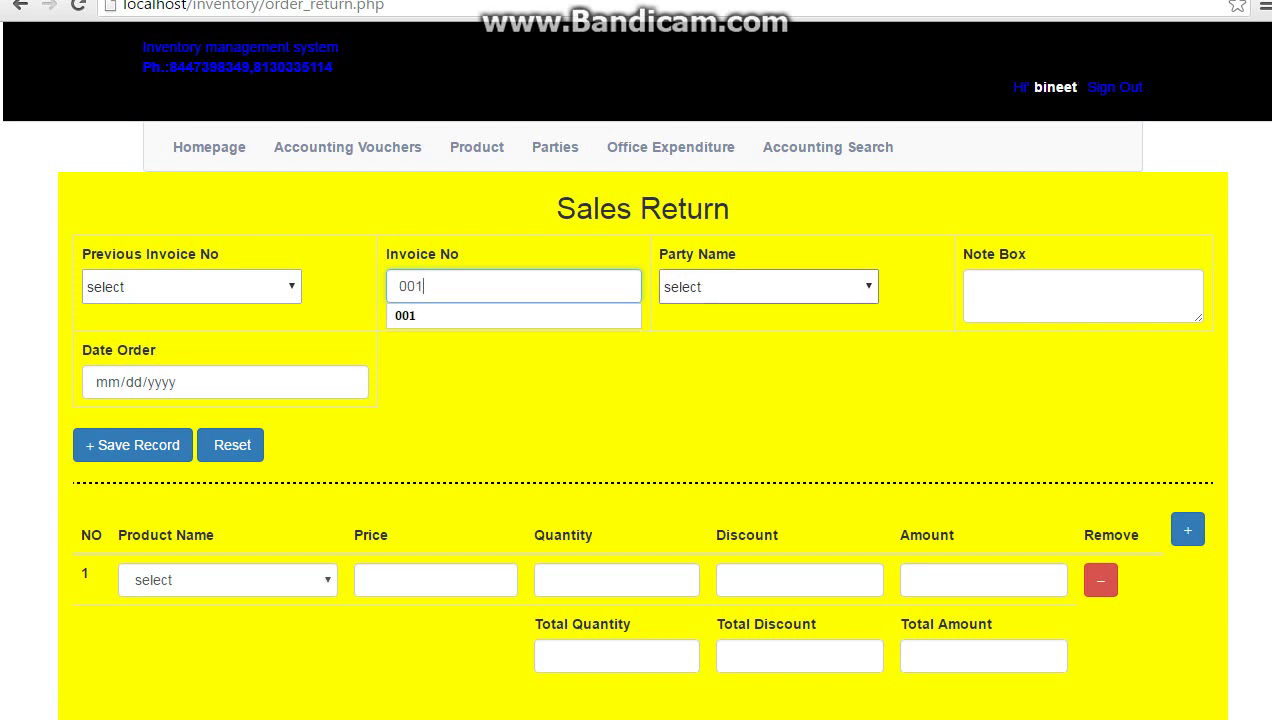
pyautogui.click(768, 287)
pyautogui.click(690, 326)
pyautogui.click(976, 287)
pyautogui.write('2jdsakj')
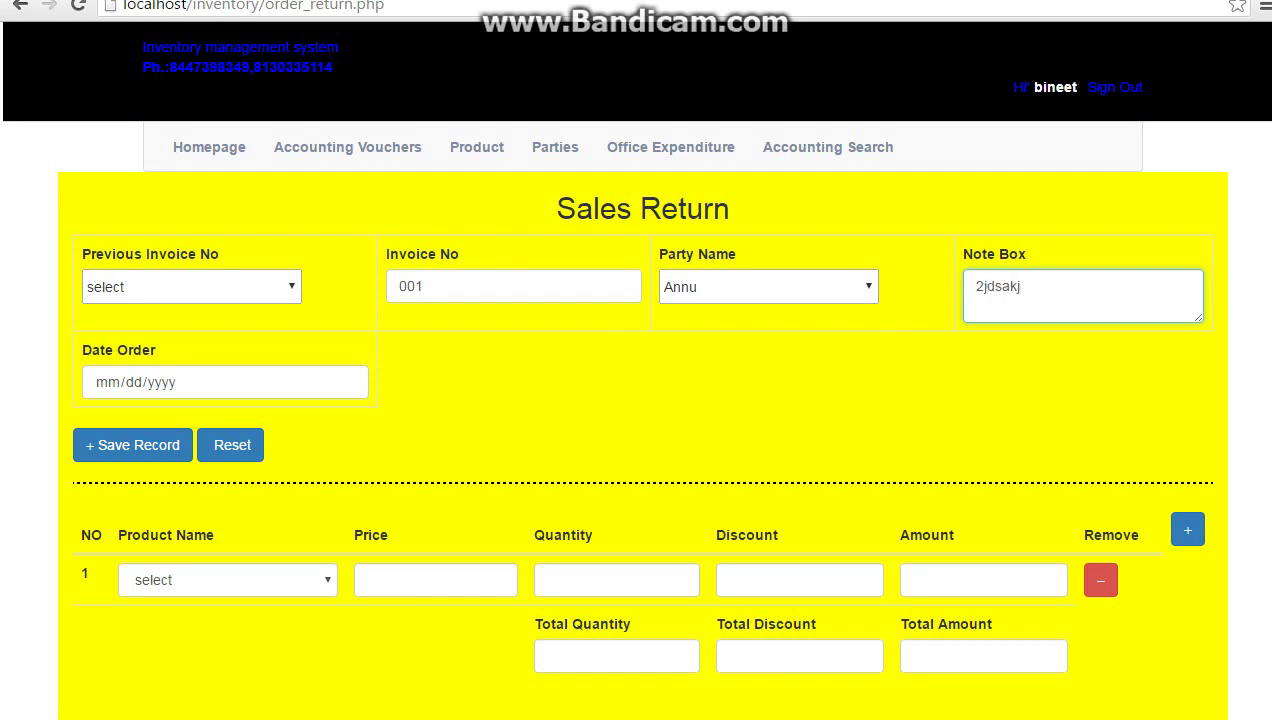
pyautogui.click(346, 381)
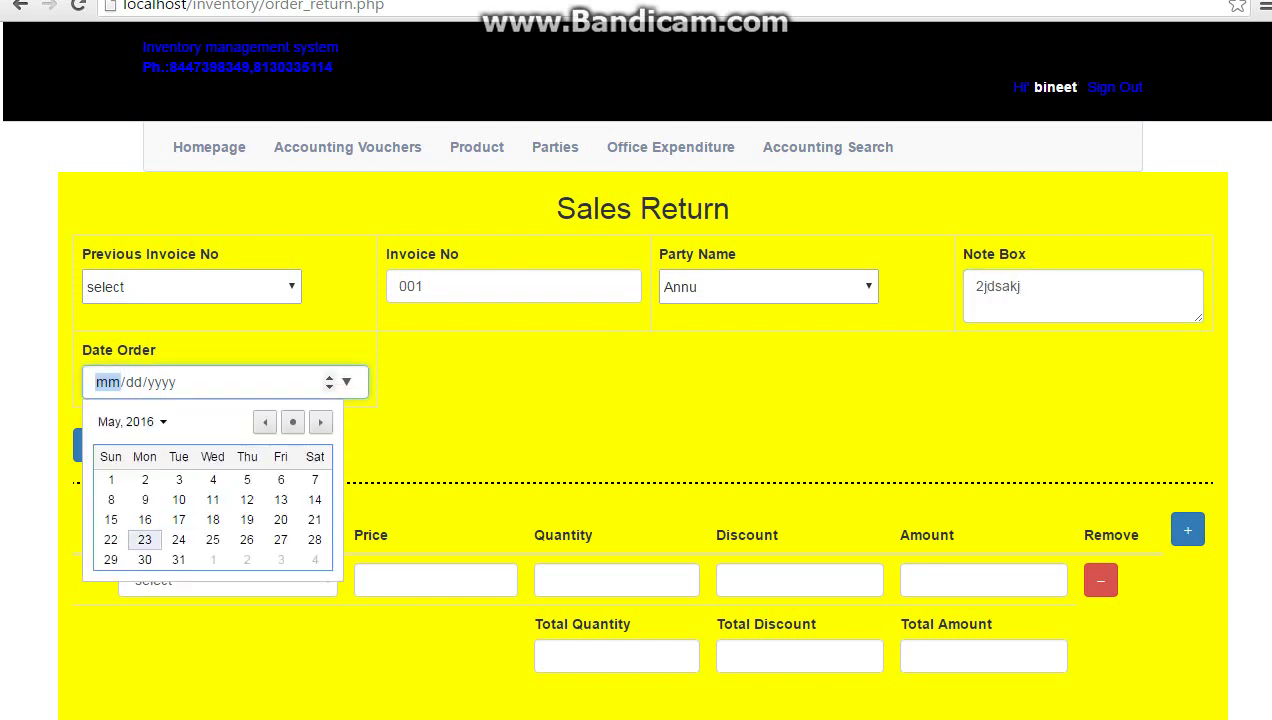
pyautogui.click(140, 542)
# Return 30 units of product 2 at price 100, discount 10, save and confirm, then go home
pyautogui.click(228, 580)
pyautogui.click(165, 621)
pyautogui.click(435, 580)
pyautogui.write('100')
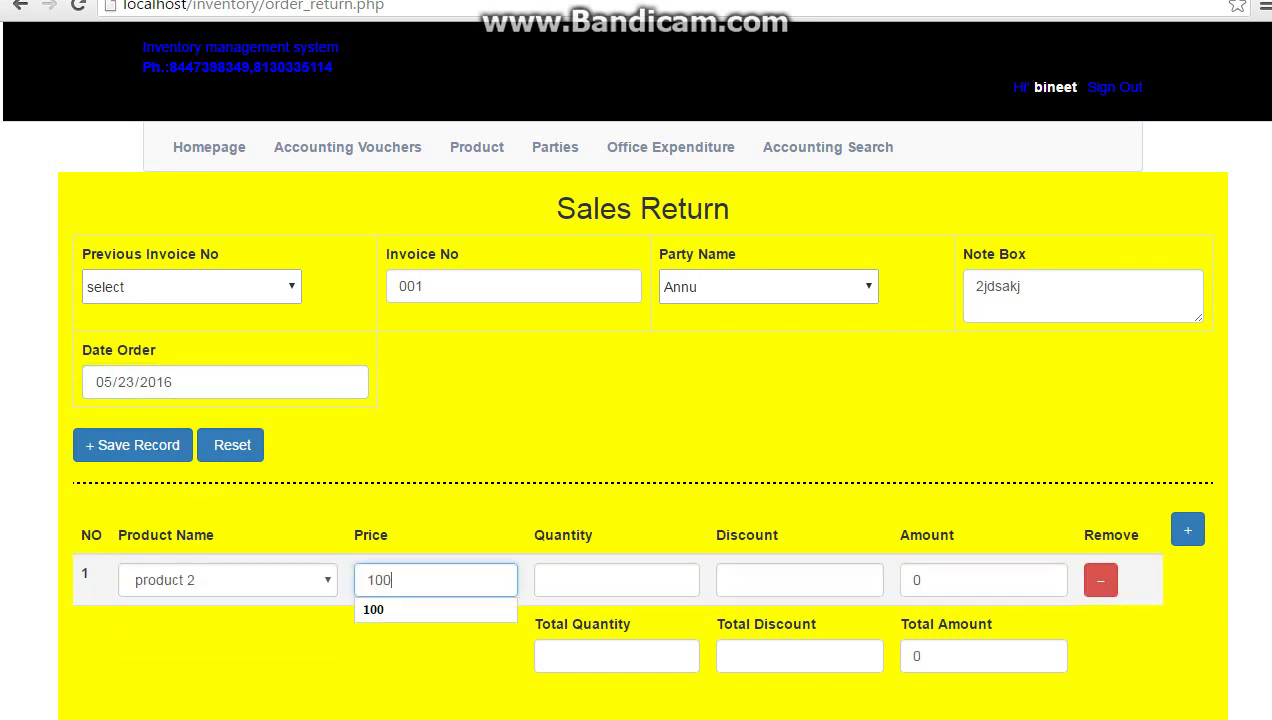
pyautogui.click(616, 580)
pyautogui.write('300')
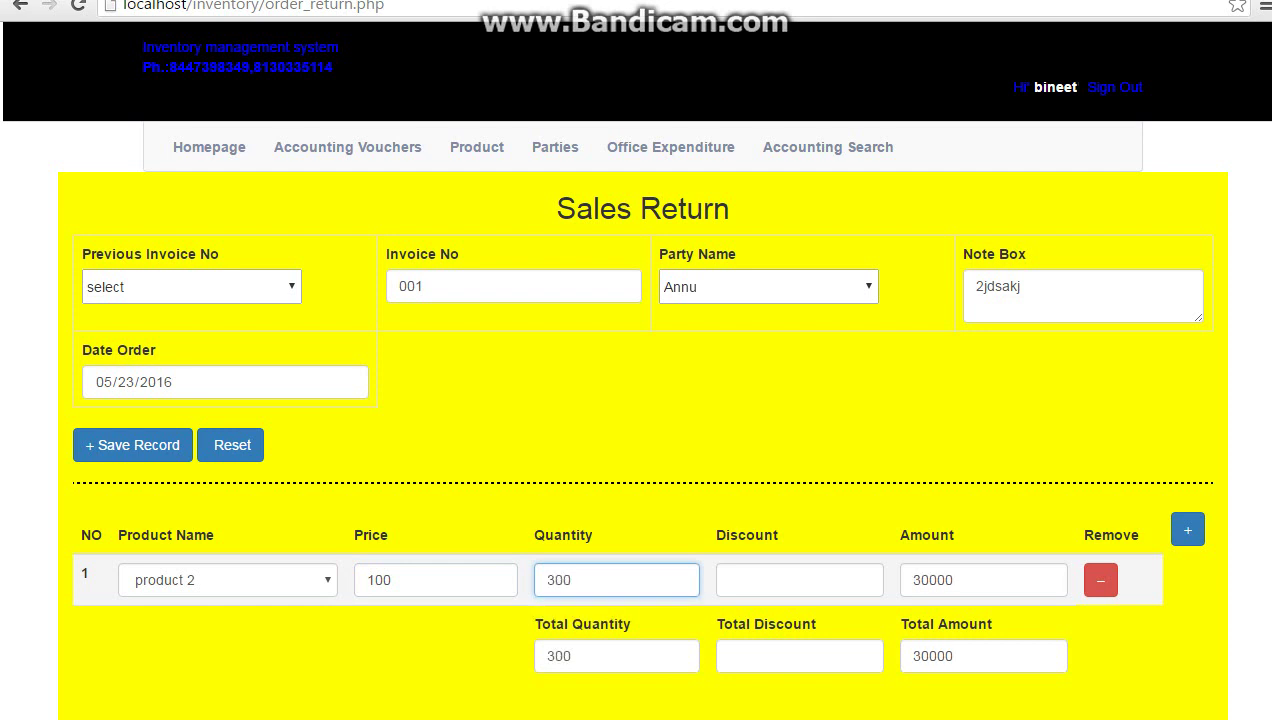
pyautogui.press('BackSpace')
pyautogui.click(799, 580)
pyautogui.write('10')
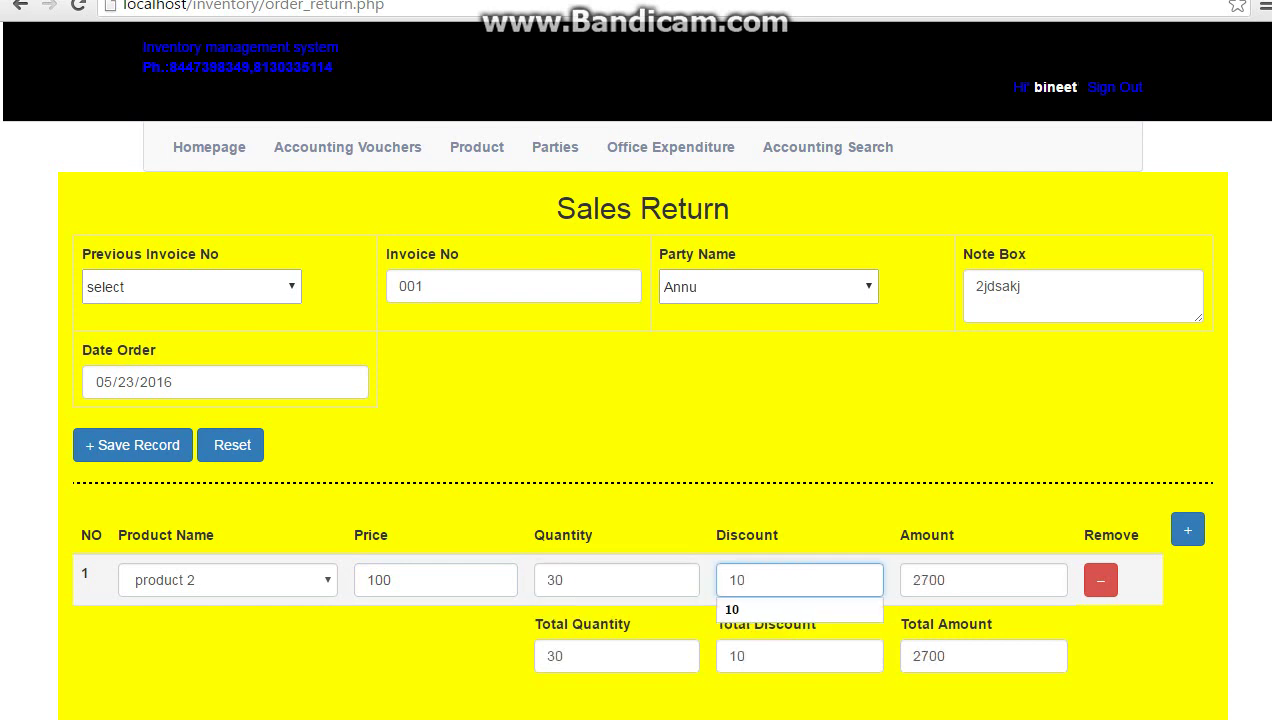
pyautogui.click(983, 656)
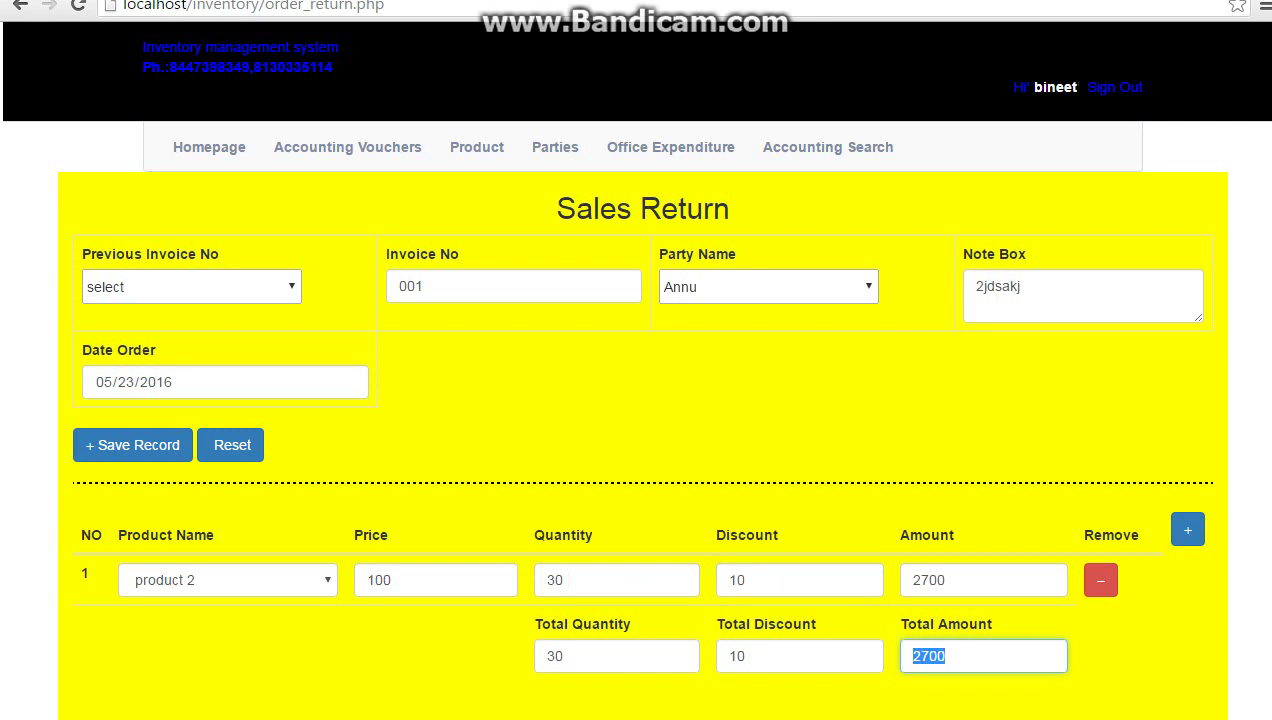
pyautogui.click(132, 445)
pyautogui.click(724, 117)
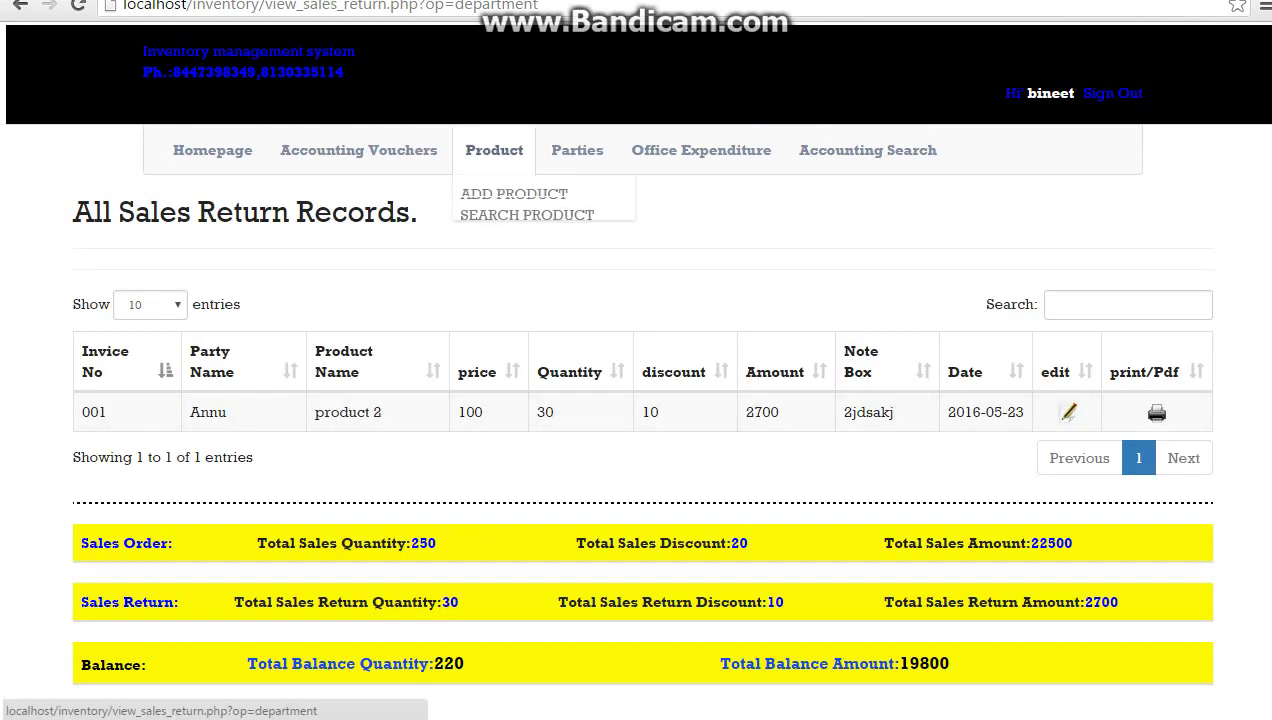
pyautogui.click(212, 150)
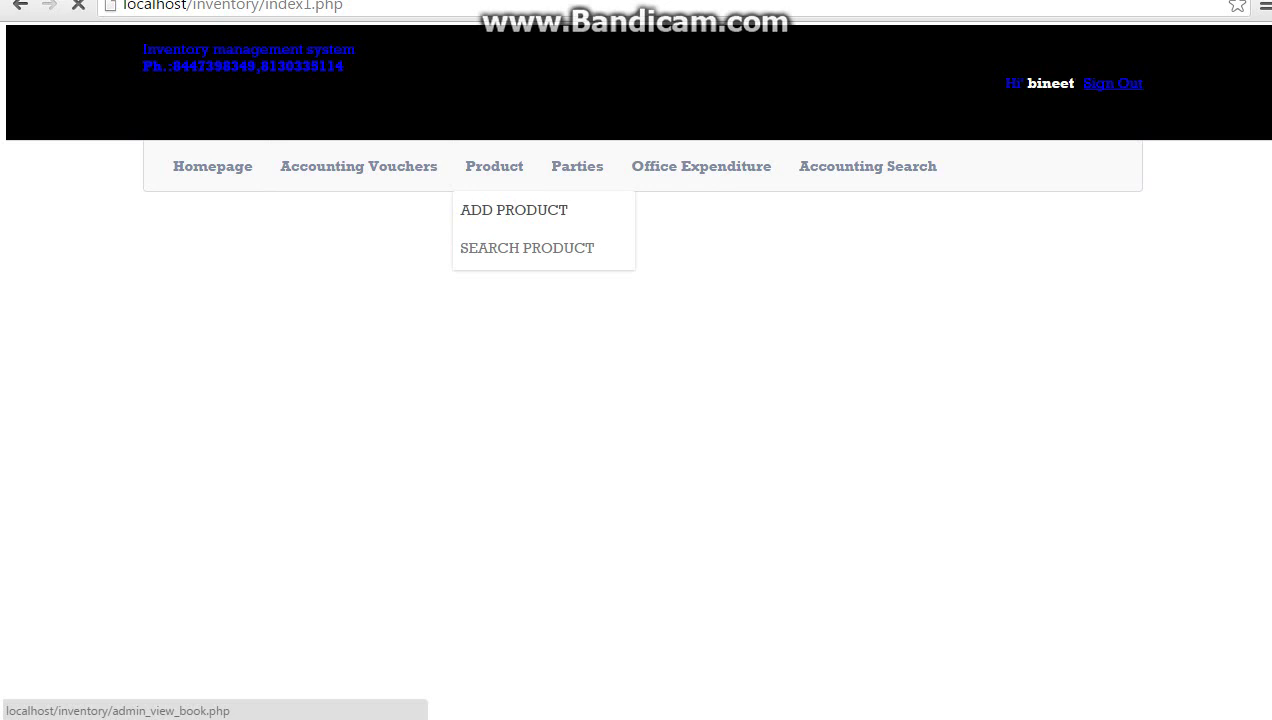
# In Product Records, highlight sales 250/22500, before-return 1750/177500, return 30/2700, and after-return 180200
pyautogui.click(513, 210)
pyautogui.scroll(-3, 636, 400)
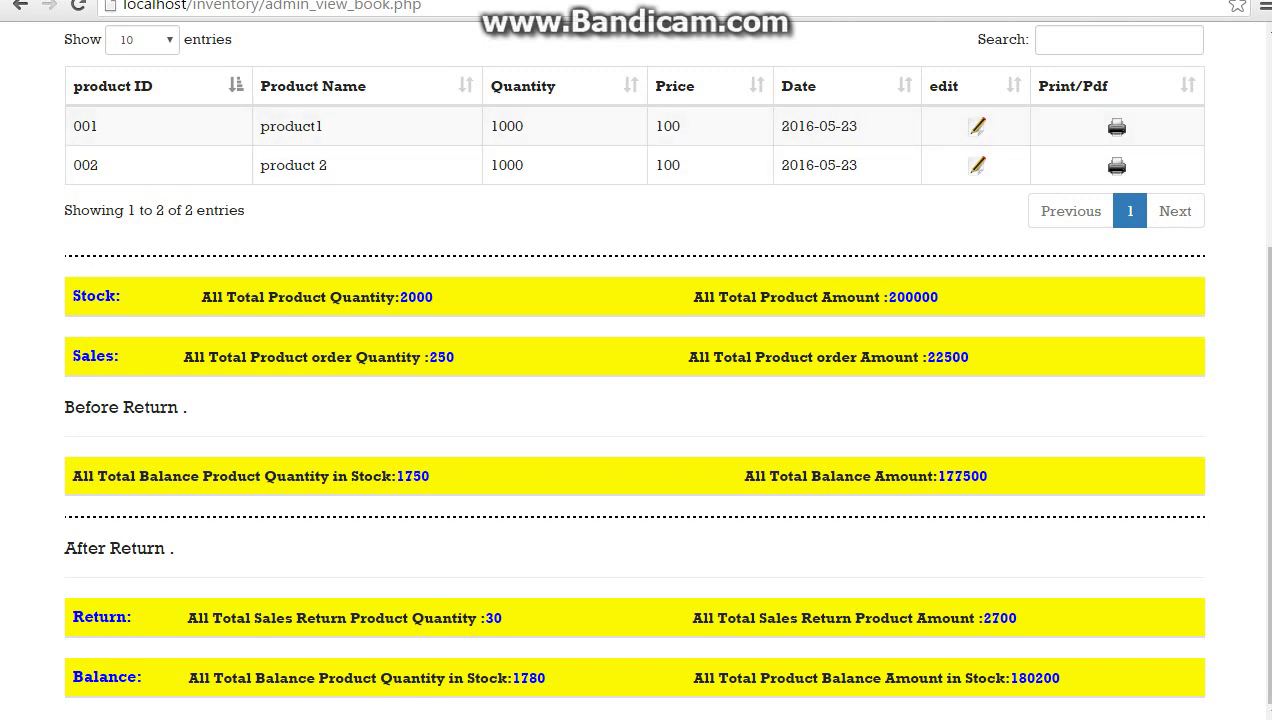
pyautogui.moveTo(422, 357); pyautogui.dragTo(453, 357)
pyautogui.moveTo(920, 357); pyautogui.dragTo(969, 357)
pyautogui.moveTo(397, 476); pyautogui.dragTo(429, 476)
pyautogui.moveTo(75, 407); pyautogui.dragTo(182, 407)
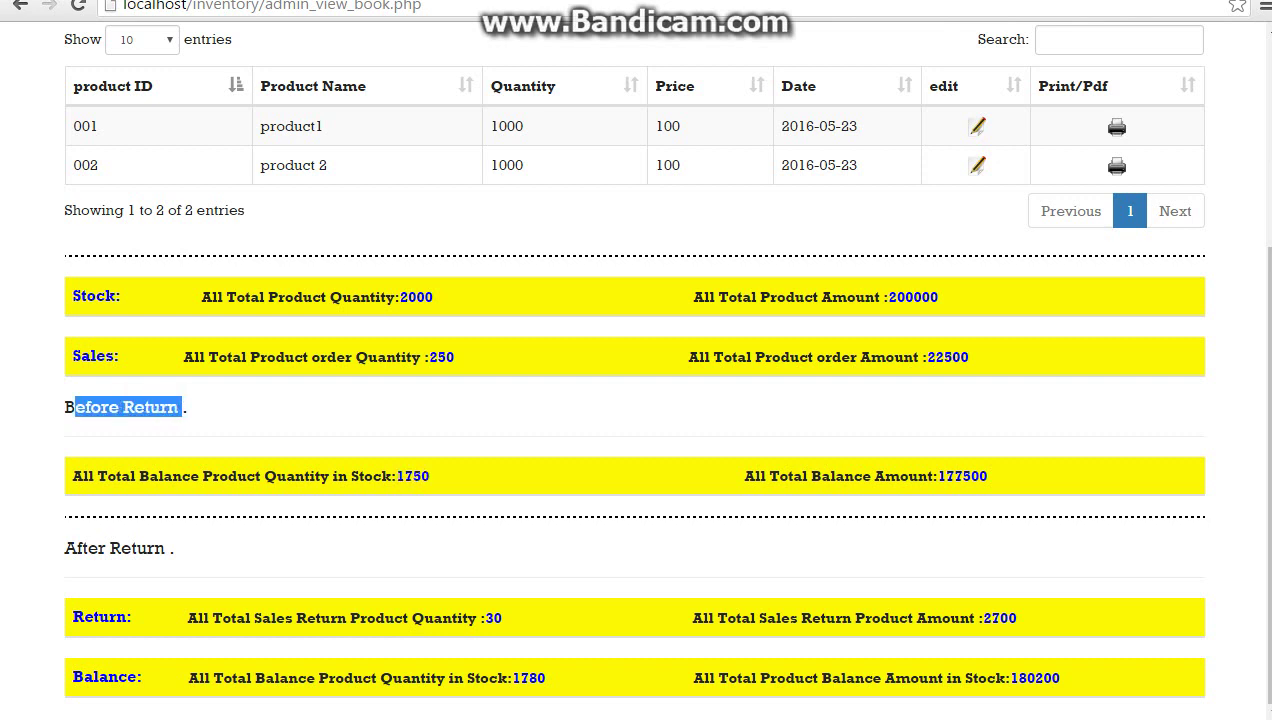
pyautogui.moveTo(945, 476); pyautogui.dragTo(987, 476)
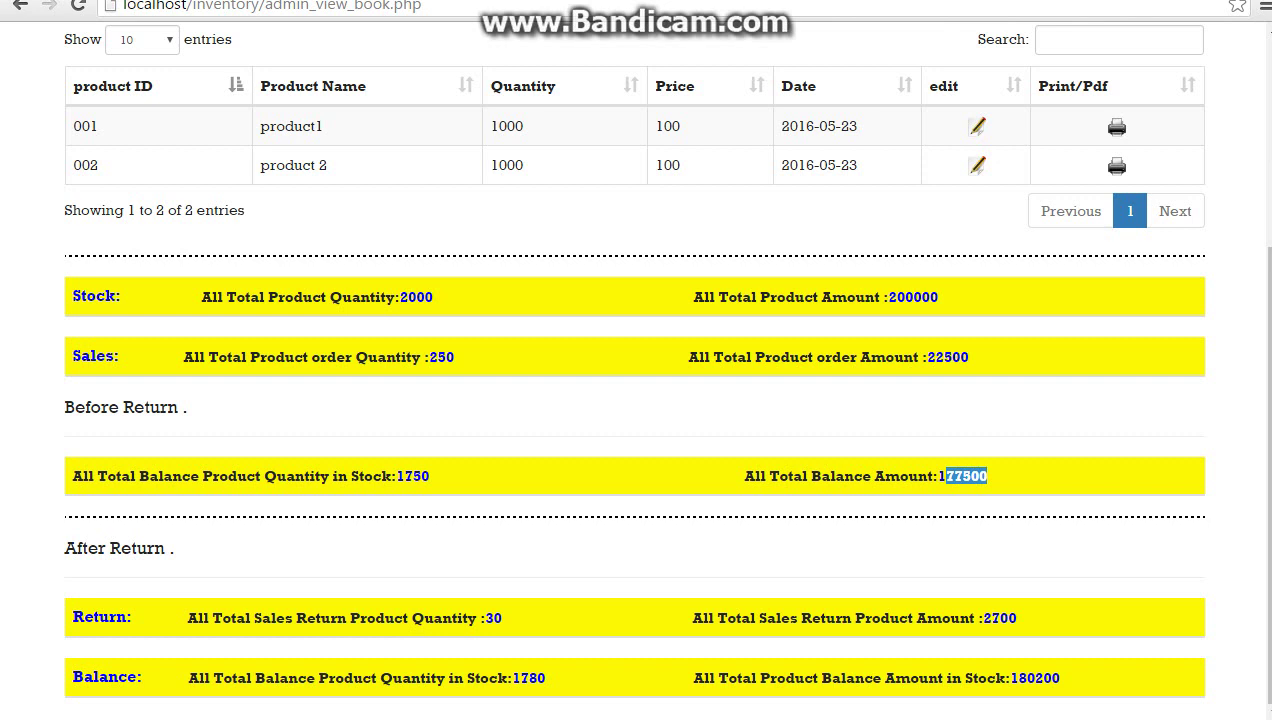
pyautogui.moveTo(484, 618); pyautogui.dragTo(501, 618)
pyautogui.moveTo(991, 618); pyautogui.dragTo(1016, 618)
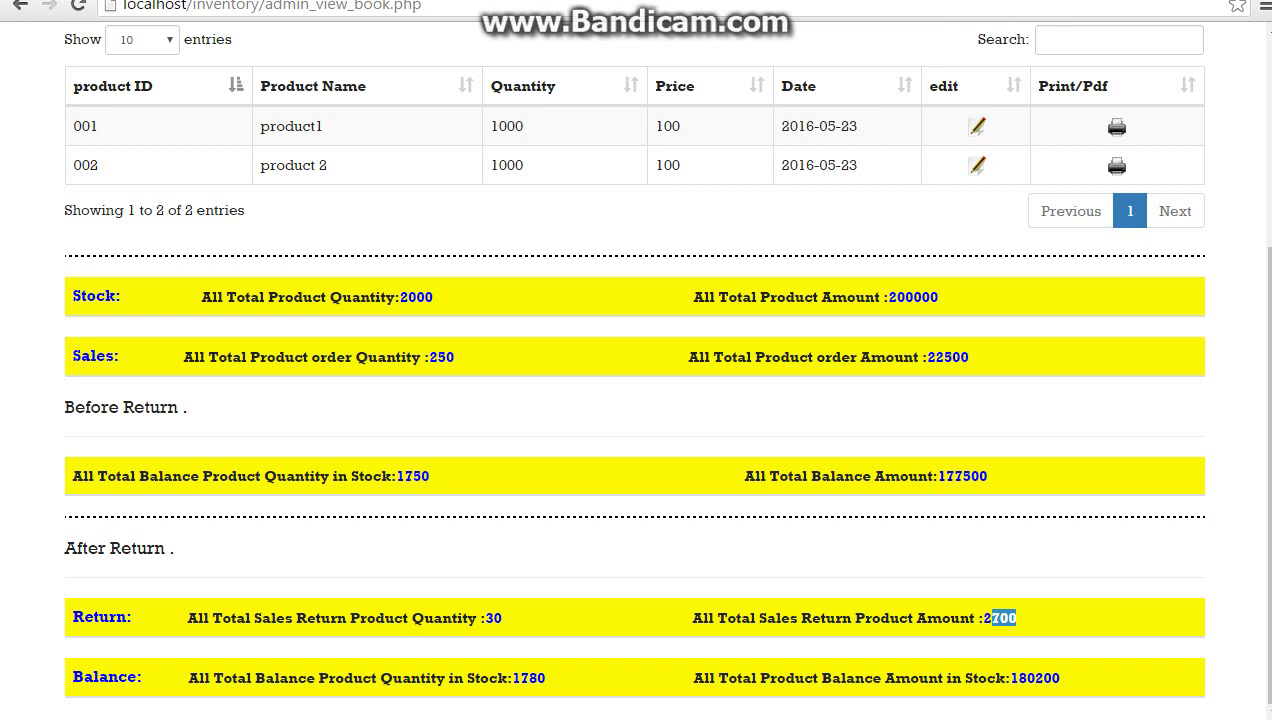
pyautogui.moveTo(1018, 678); pyautogui.dragTo(1060, 678)
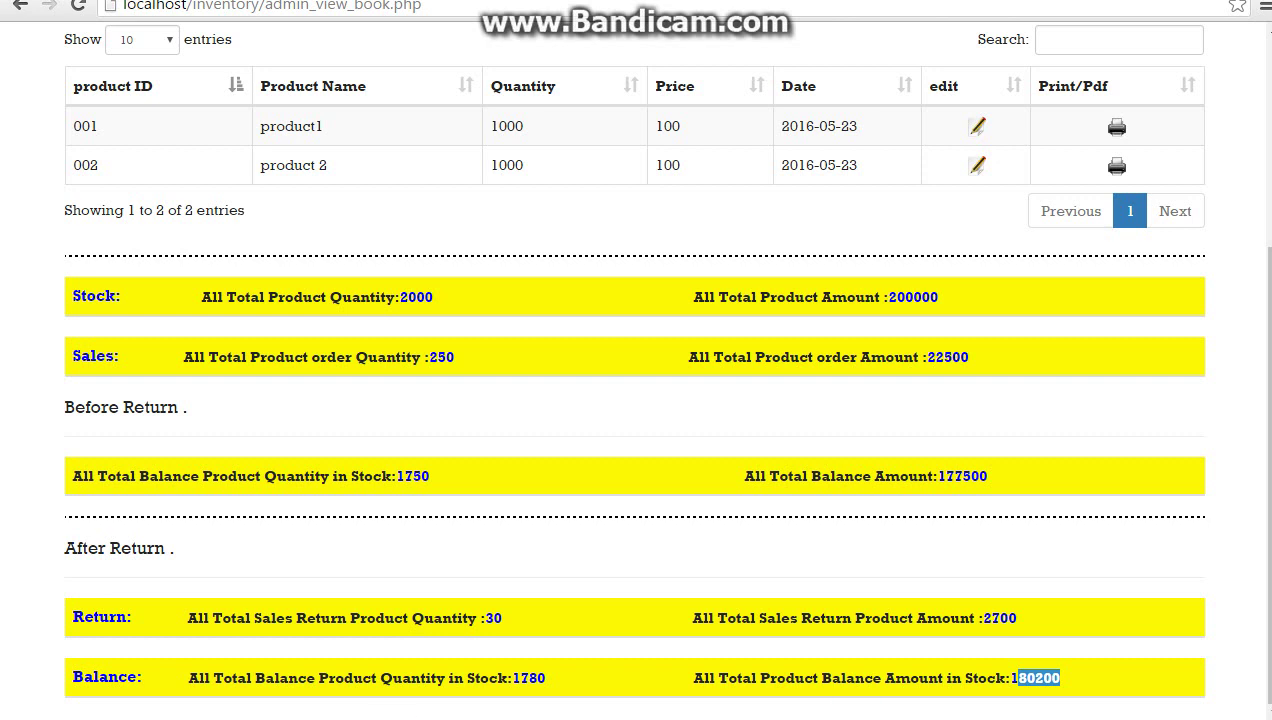
pyautogui.moveTo(92, 678); pyautogui.dragTo(1034, 678)
pyautogui.scroll(3, 1034, 678)
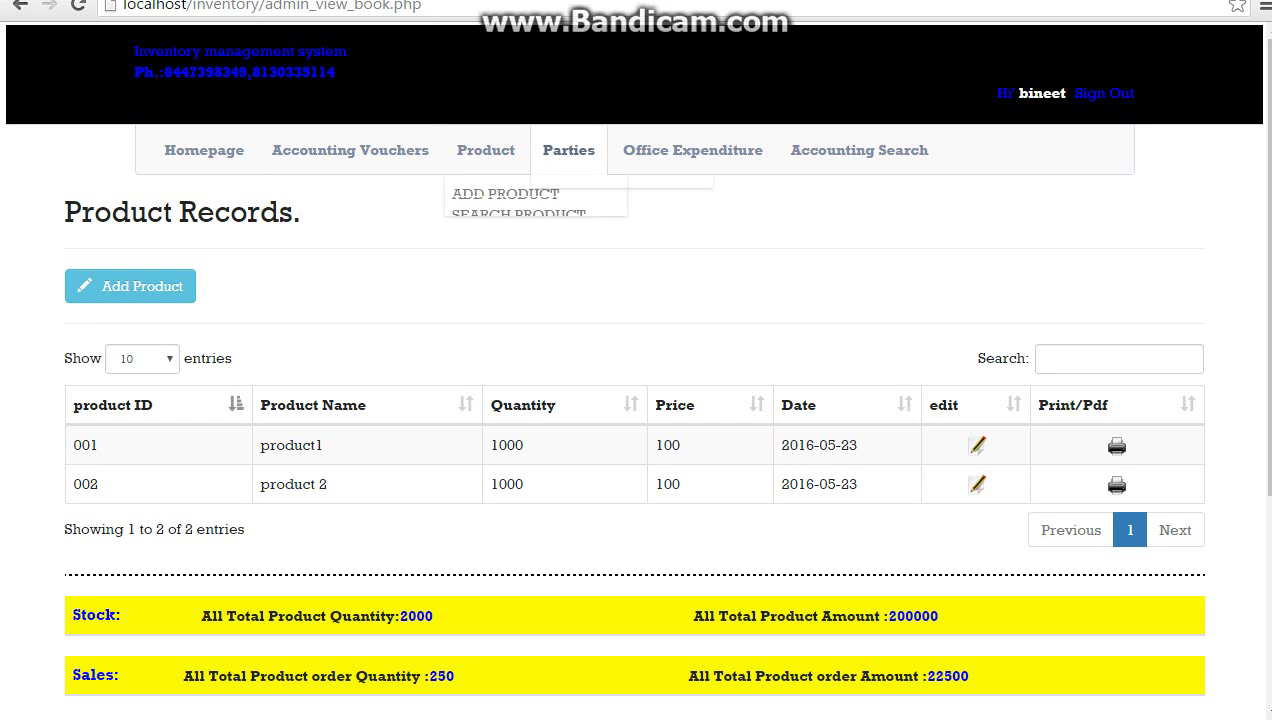
# Search the Balance Sheet for the first party, showing two sales orders worth Rs. 22500
pyautogui.moveTo(692, 150)
pyautogui.moveTo(859, 150)
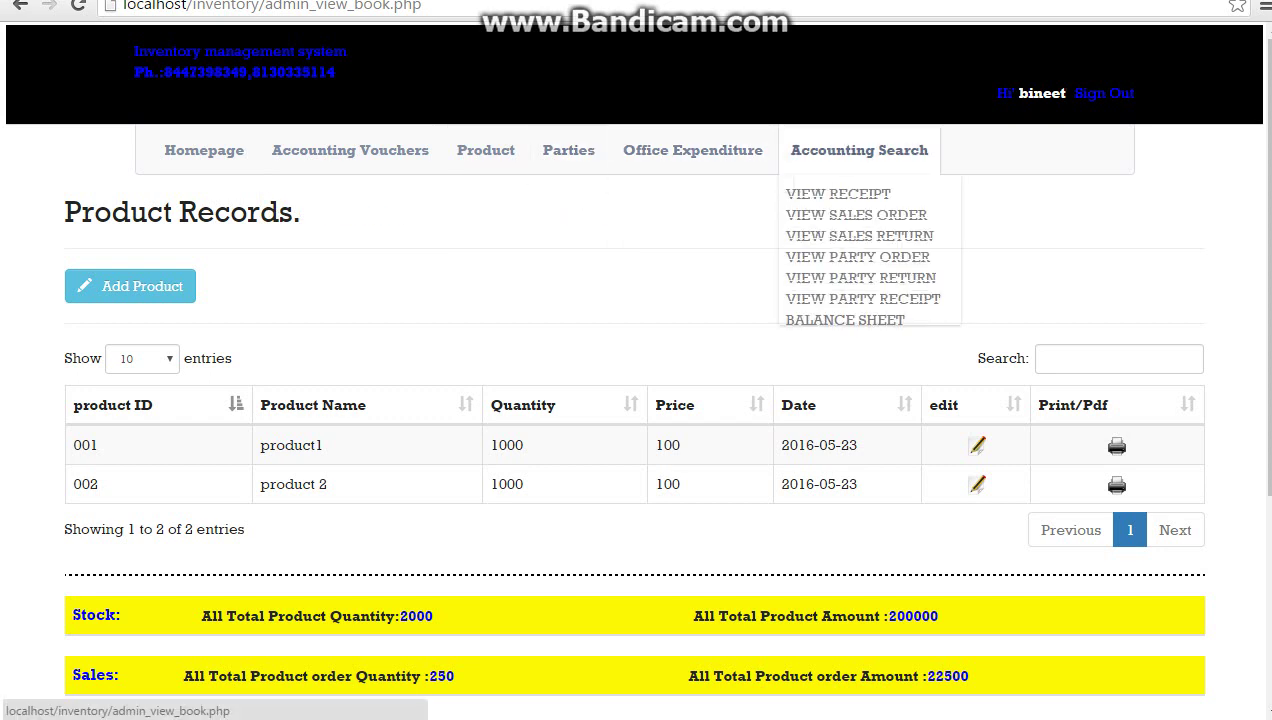
pyautogui.click(845, 320)
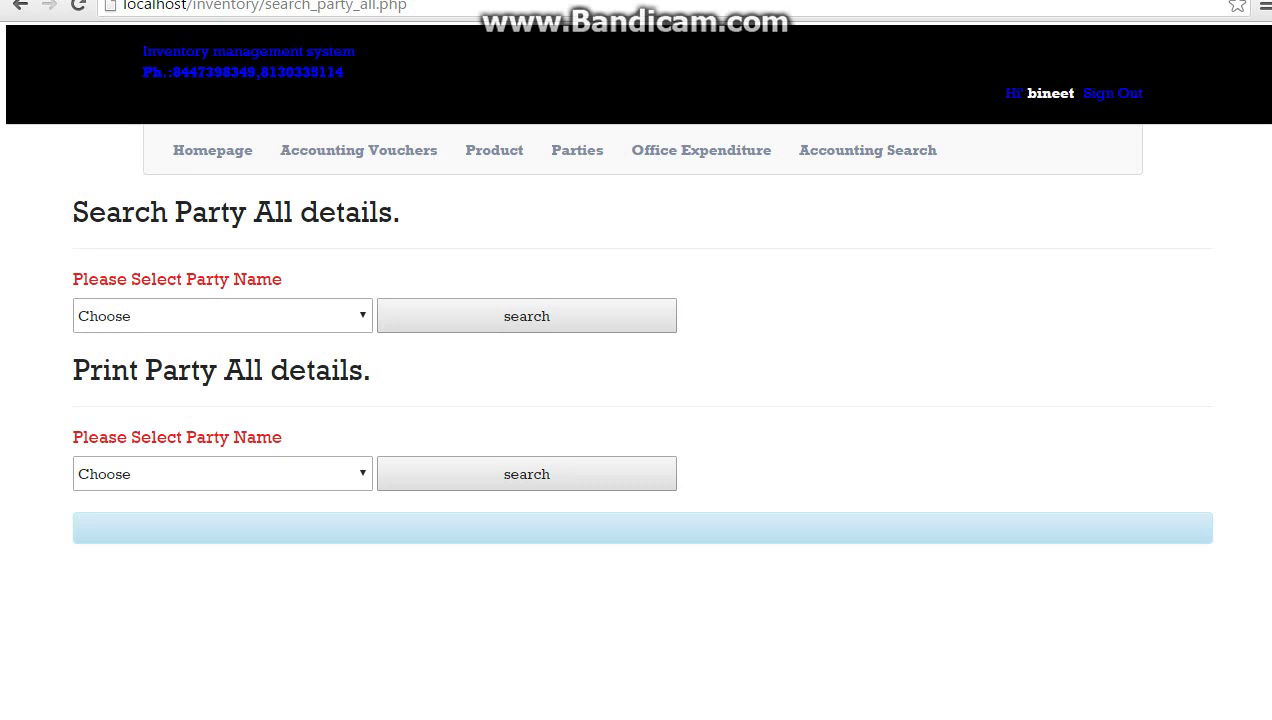
pyautogui.click(222, 316)
pyautogui.click(96, 362)
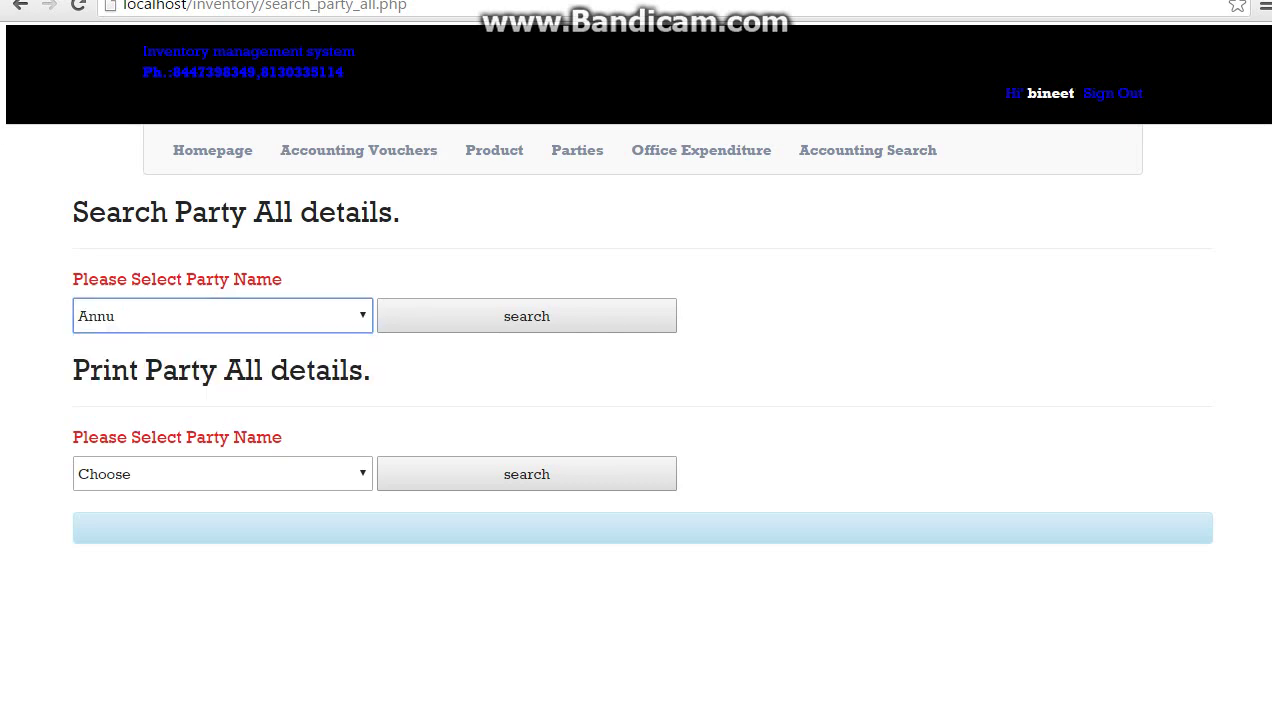
pyautogui.click(527, 316)
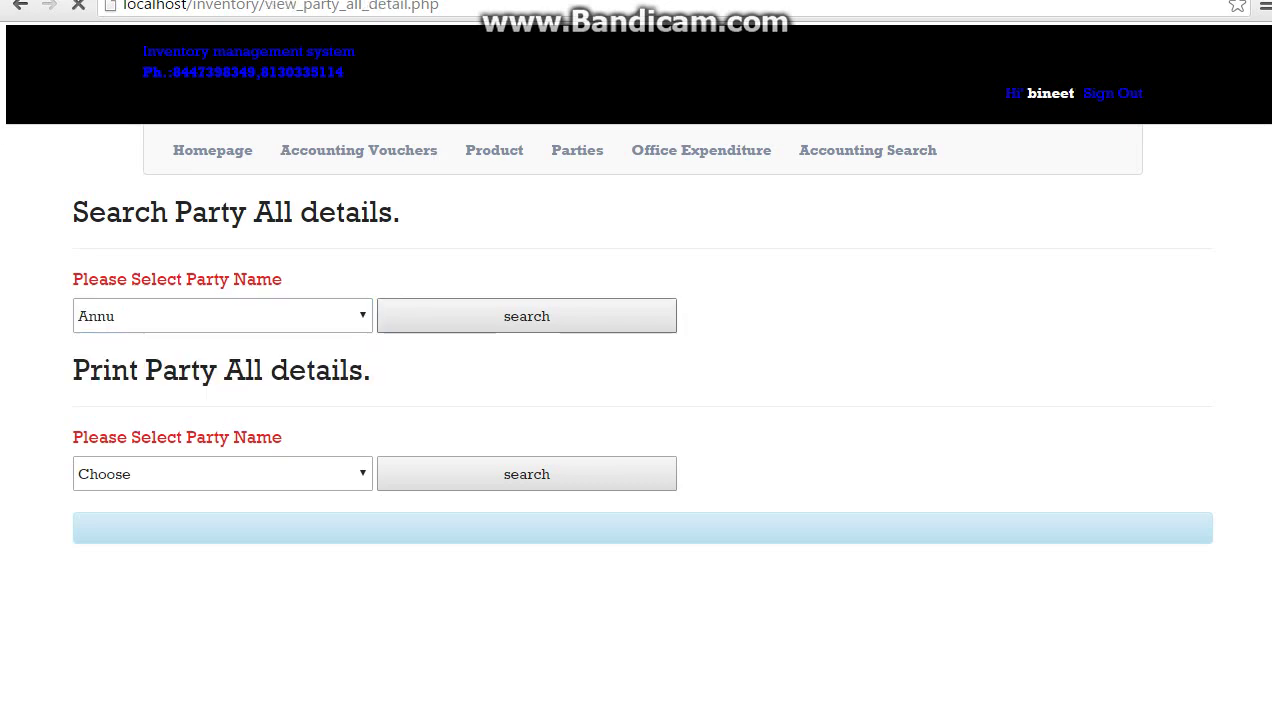
pyautogui.scroll(-10, 631, 368)
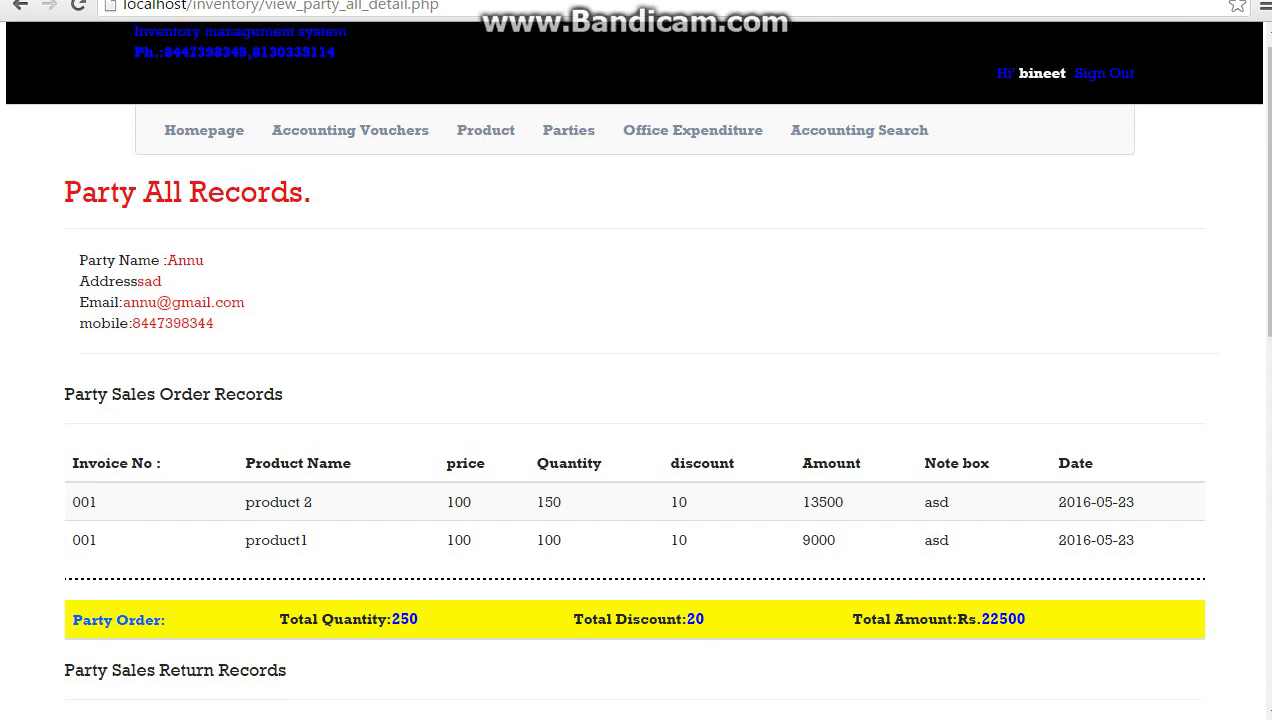
pyautogui.scroll(10, 635, 366)
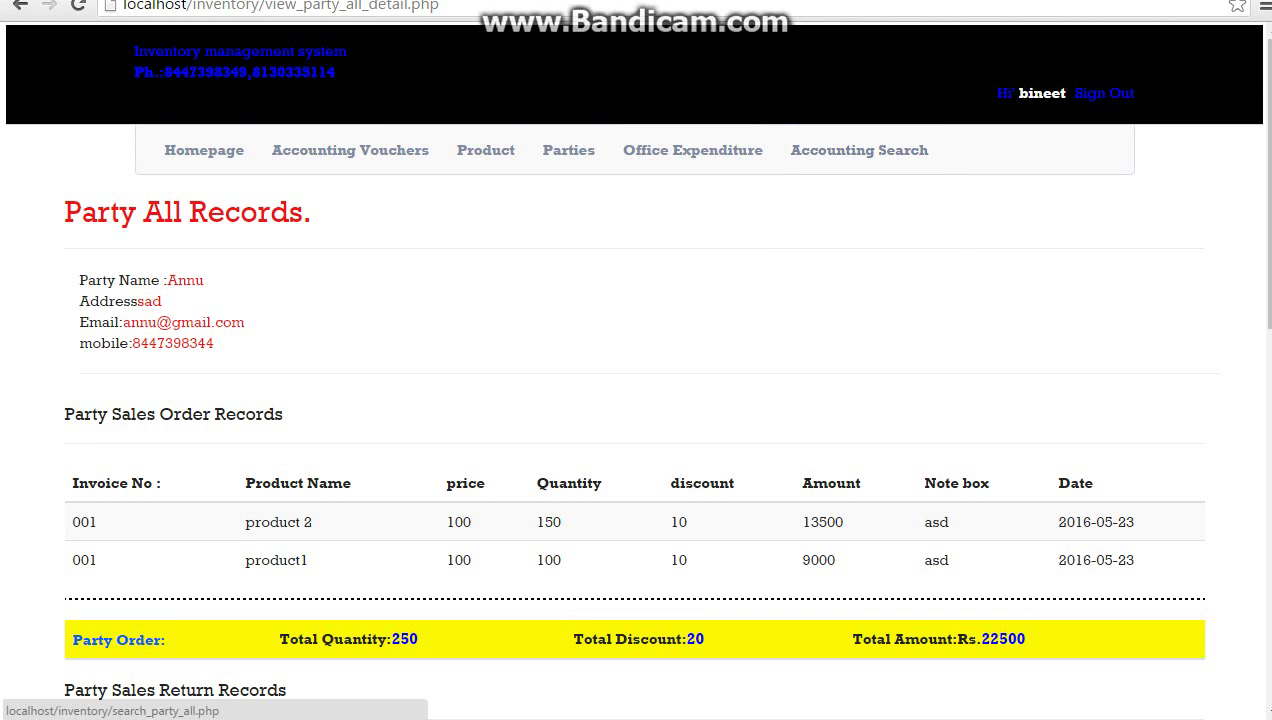
# Load the printable party report for the selected party from the Balance Sheet page
pyautogui.click(845, 319)
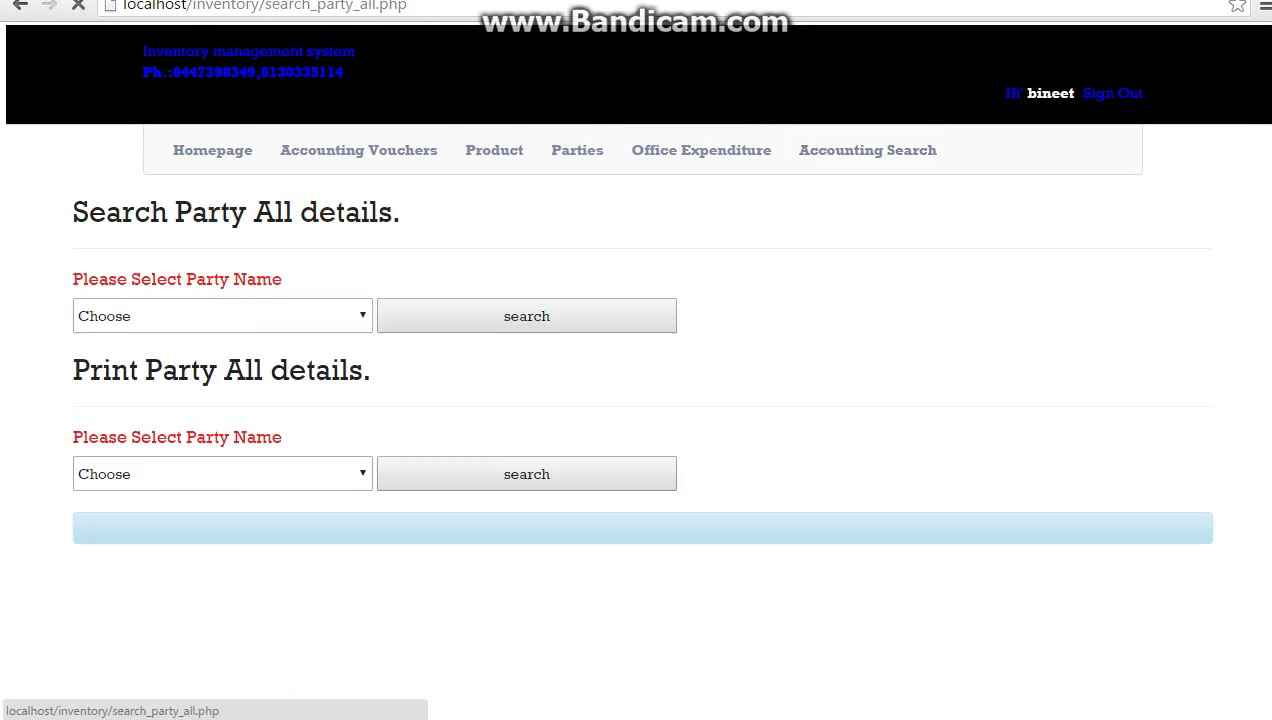
pyautogui.click(222, 474)
pyautogui.click(96, 520)
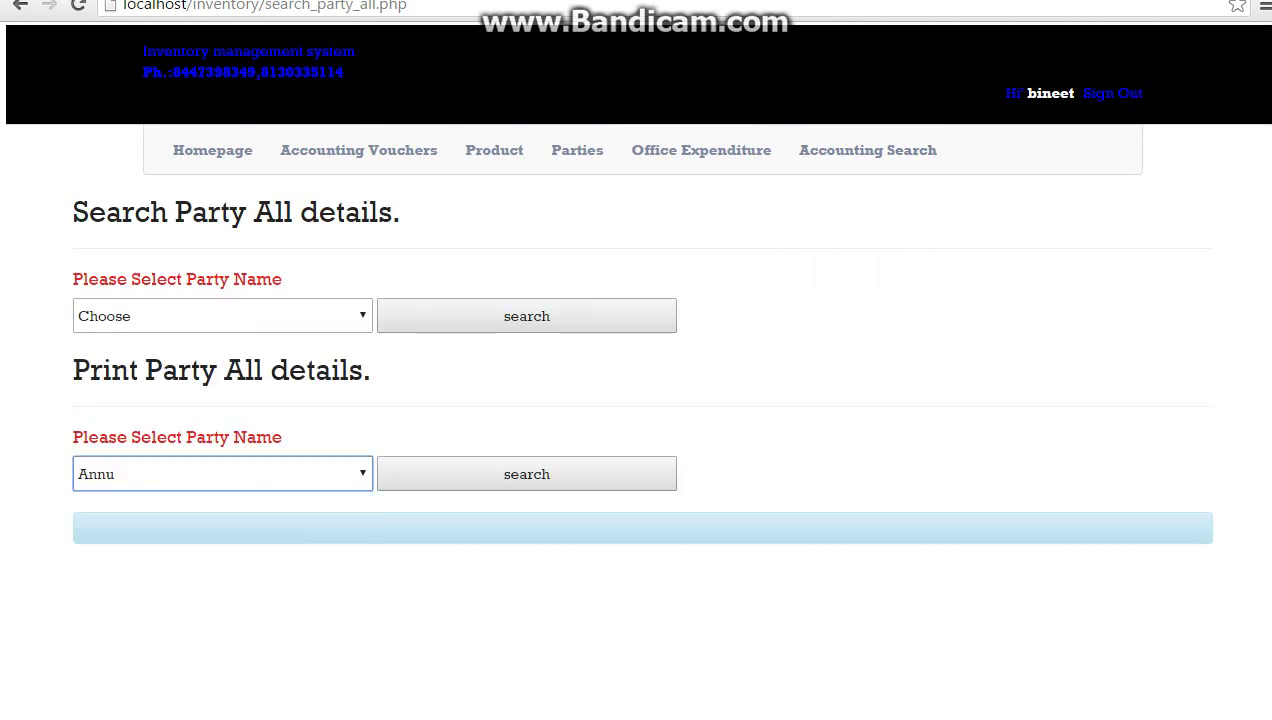
pyautogui.click(526, 474)
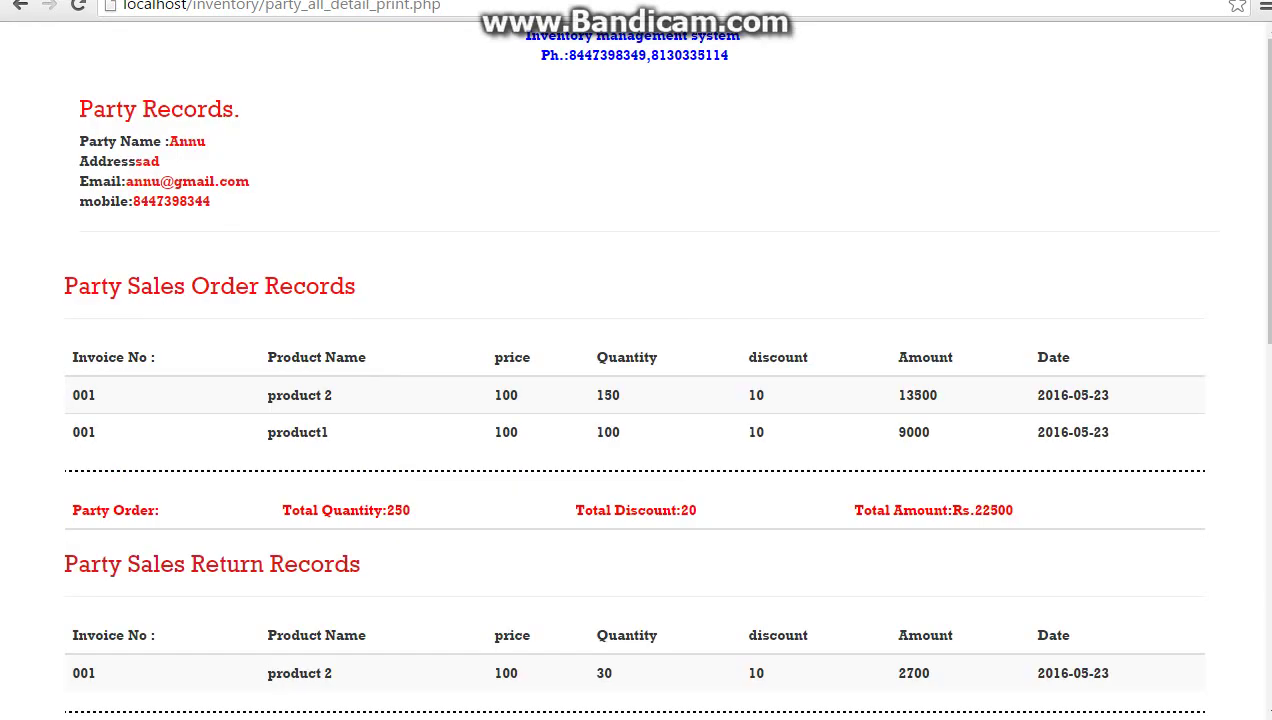
pyautogui.scroll(-2, 636, 400)
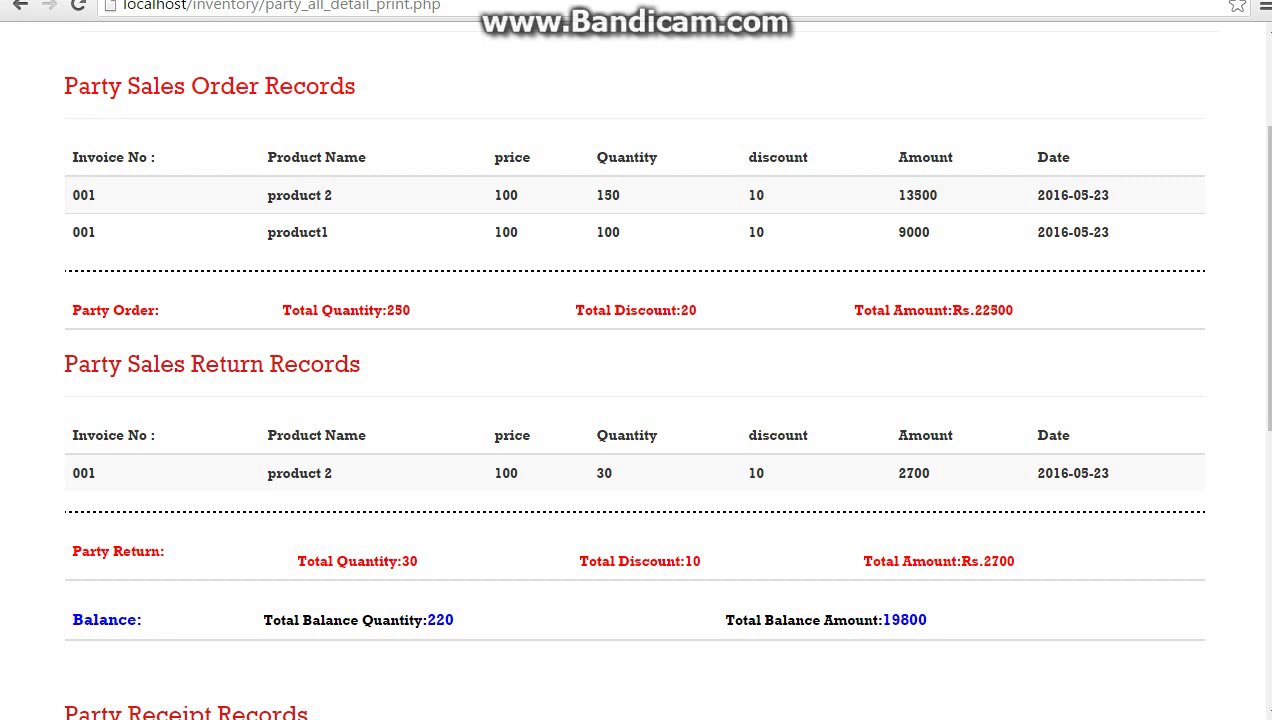
pyautogui.scroll(1, 636, 400)
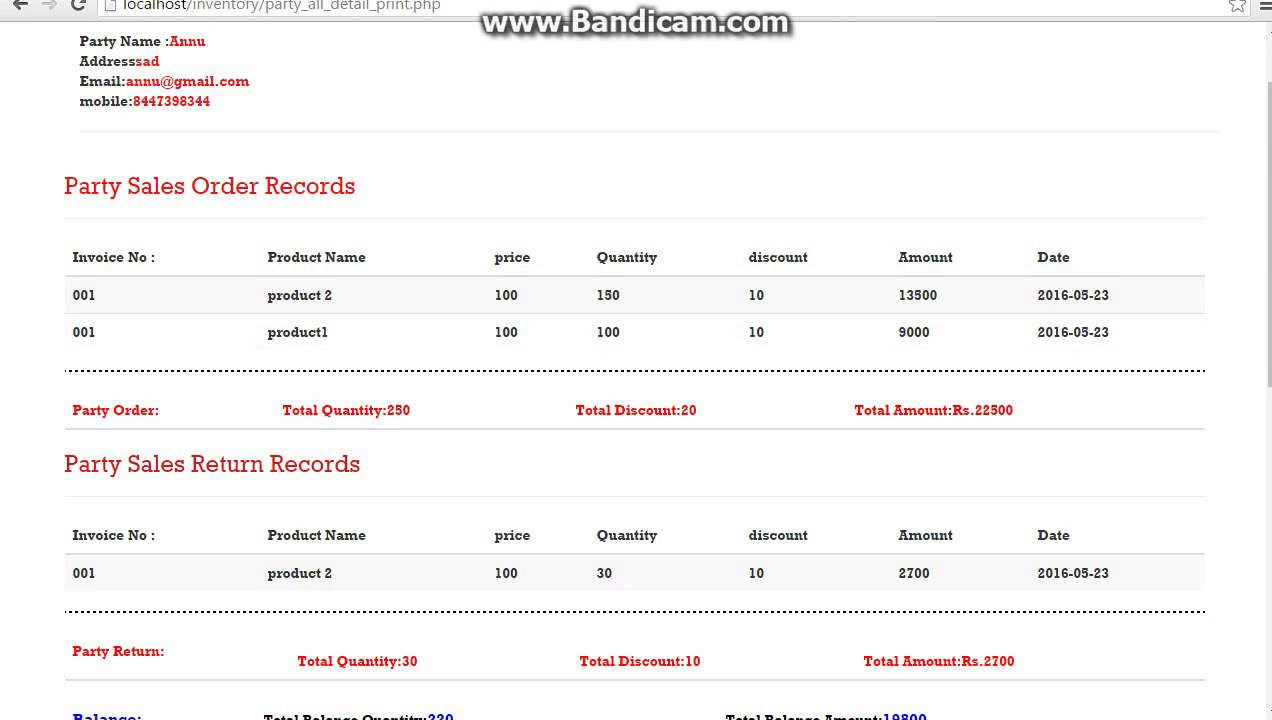
# Highlight the order totals (250, 22500) and the returned product's totals (30, 2700)
pyautogui.moveTo(382, 410); pyautogui.dragTo(410, 410)
pyautogui.doubleClick(994, 410)
pyautogui.scroll(-3, 636, 400)
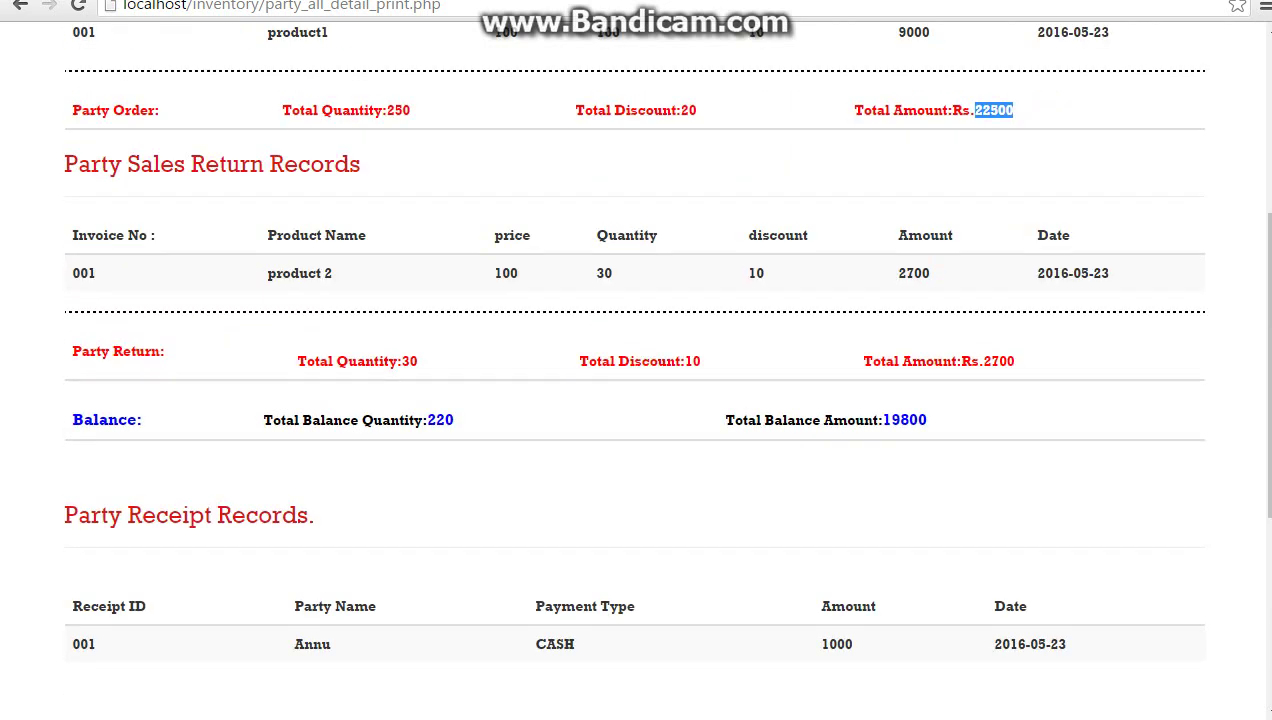
pyautogui.moveTo(397, 361); pyautogui.dragTo(417, 361)
pyautogui.moveTo(267, 273); pyautogui.dragTo(331, 273)
pyautogui.moveTo(597, 273); pyautogui.dragTo(612, 273)
pyautogui.moveTo(979, 361); pyautogui.dragTo(1015, 361)
# Highlight the balance (220, 19800), the 1000 payment received, and the pre-return 22500 sales amount
pyautogui.scroll(1, 636, 360)
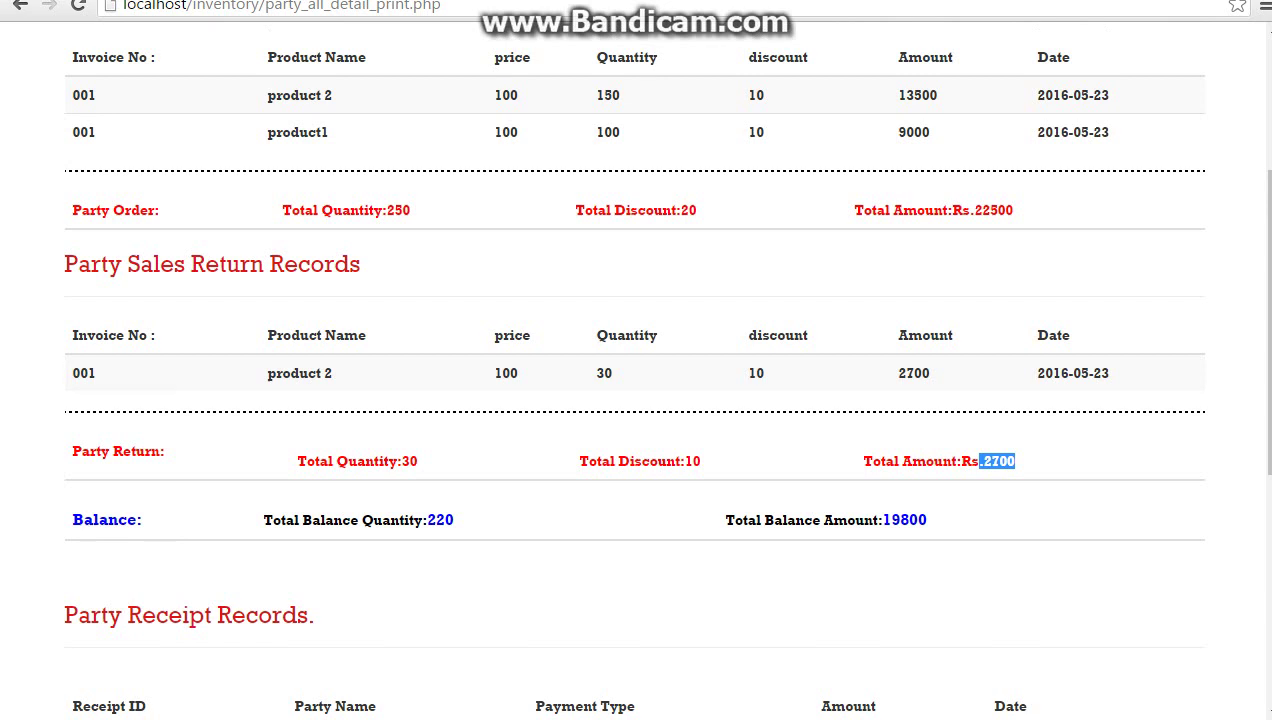
pyautogui.moveTo(423, 520); pyautogui.dragTo(454, 520)
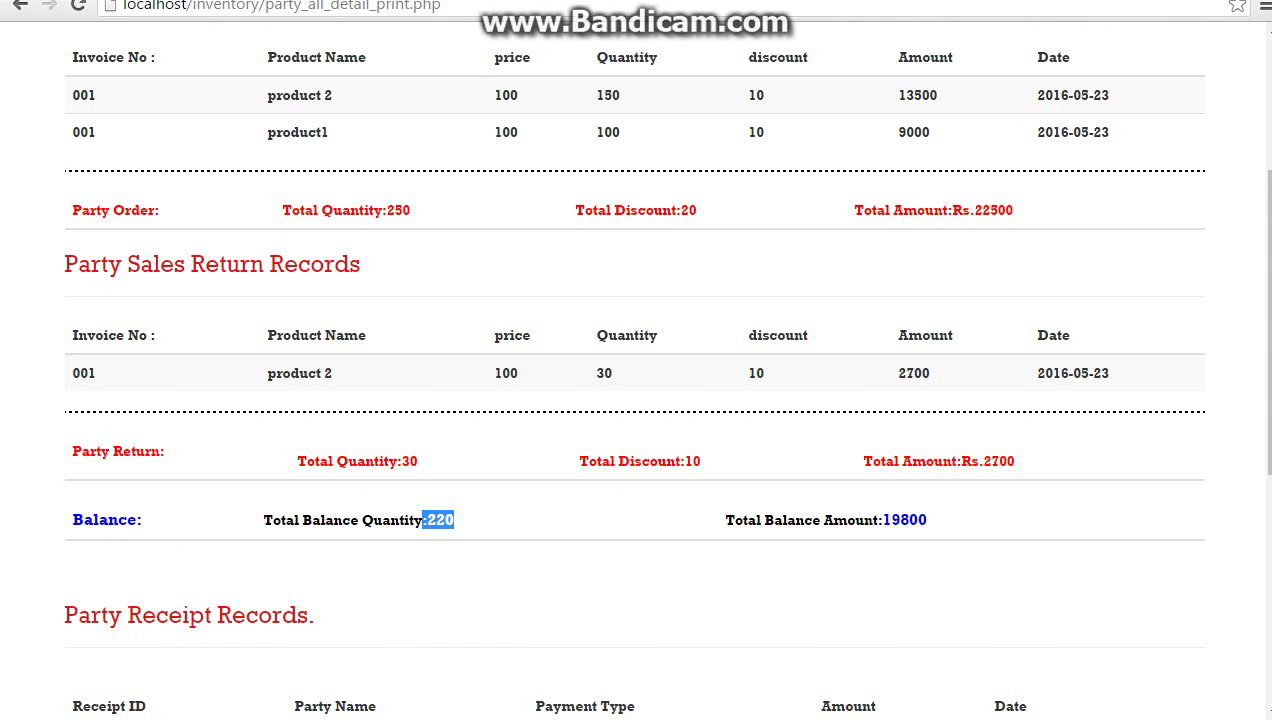
pyautogui.doubleClick(904, 520)
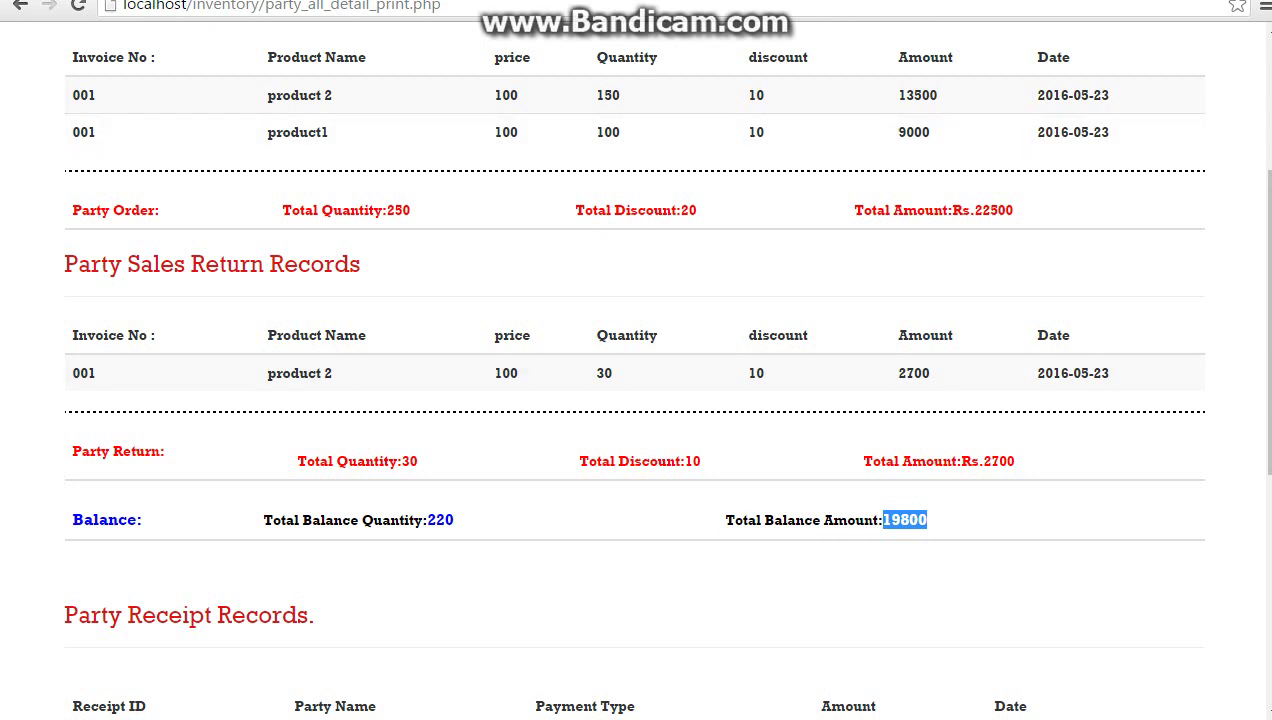
pyautogui.scroll(-4, 636, 400)
pyautogui.moveTo(820, 344); pyautogui.dragTo(852, 344)
pyautogui.scroll(-2, 636, 400)
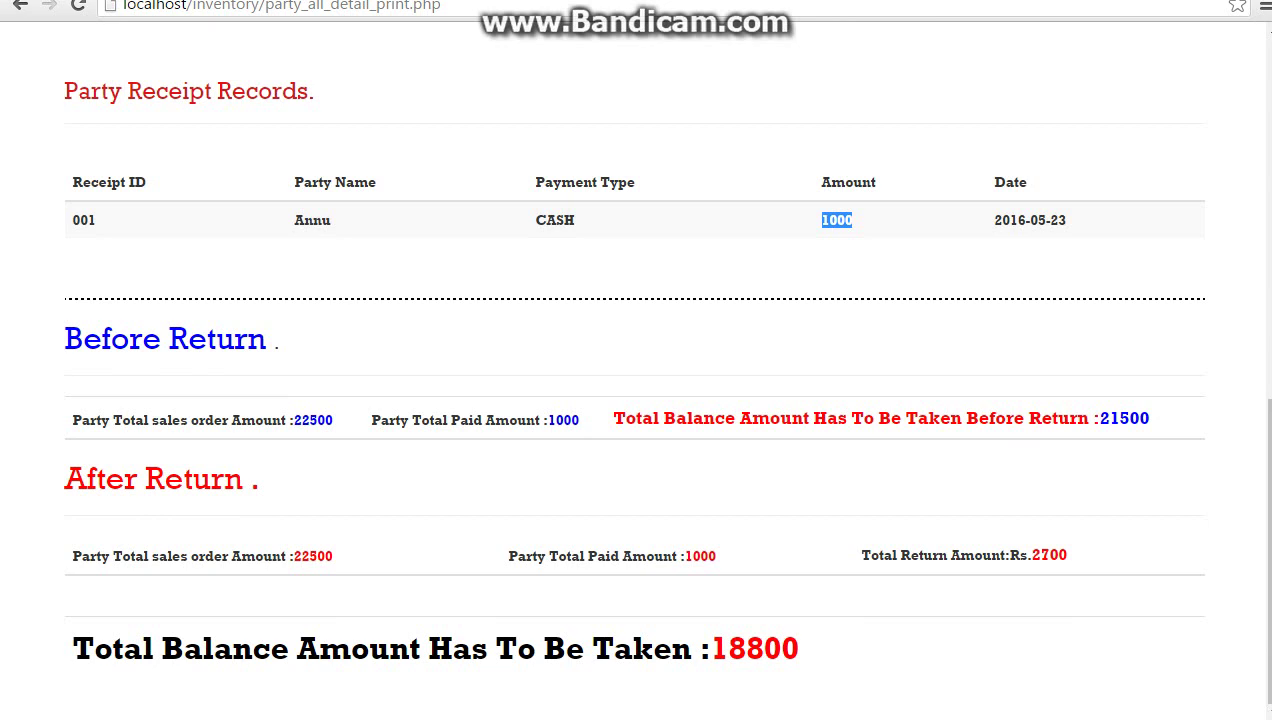
pyautogui.moveTo(289, 420); pyautogui.dragTo(333, 420)
pyautogui.scroll(5, 636, 400)
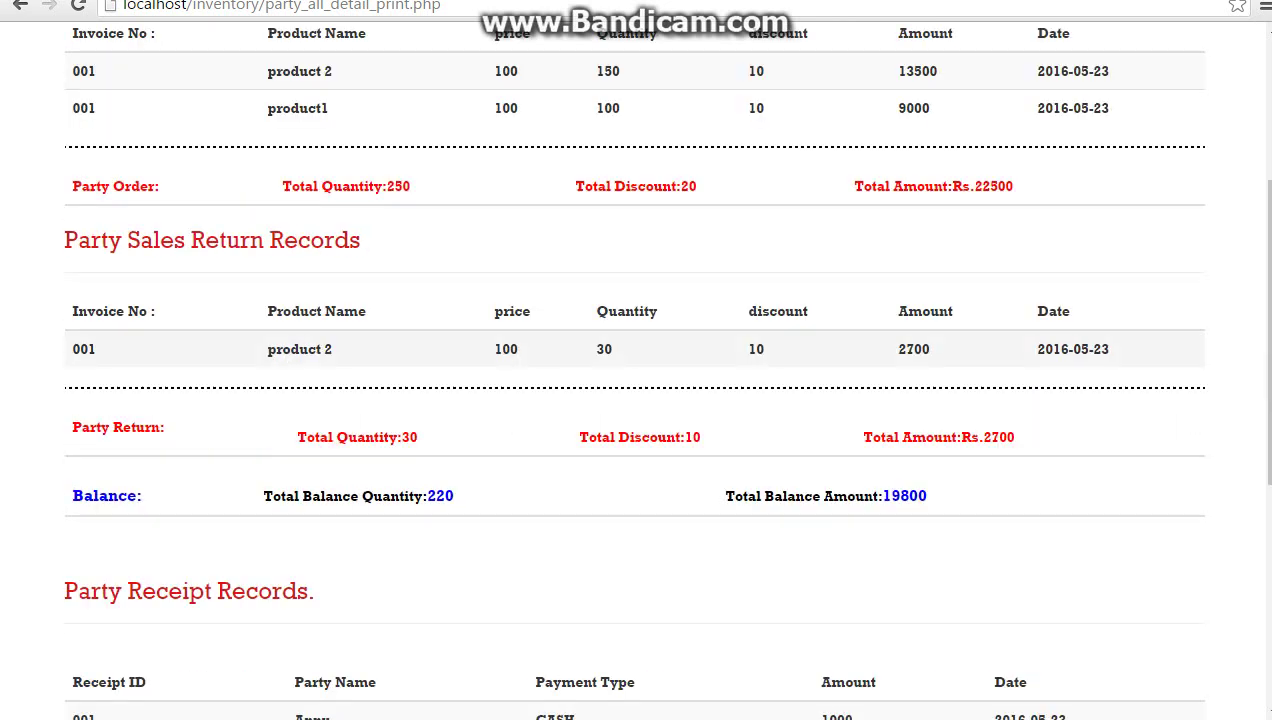
pyautogui.scroll(-5, 636, 400)
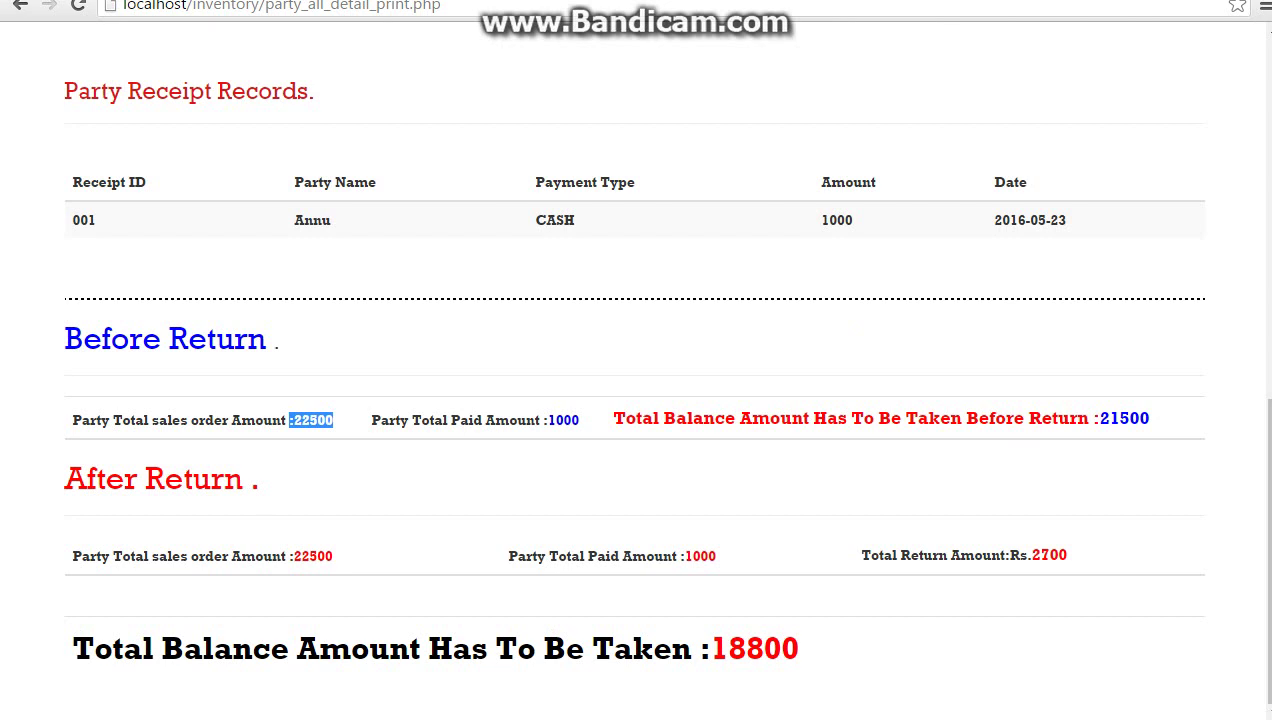